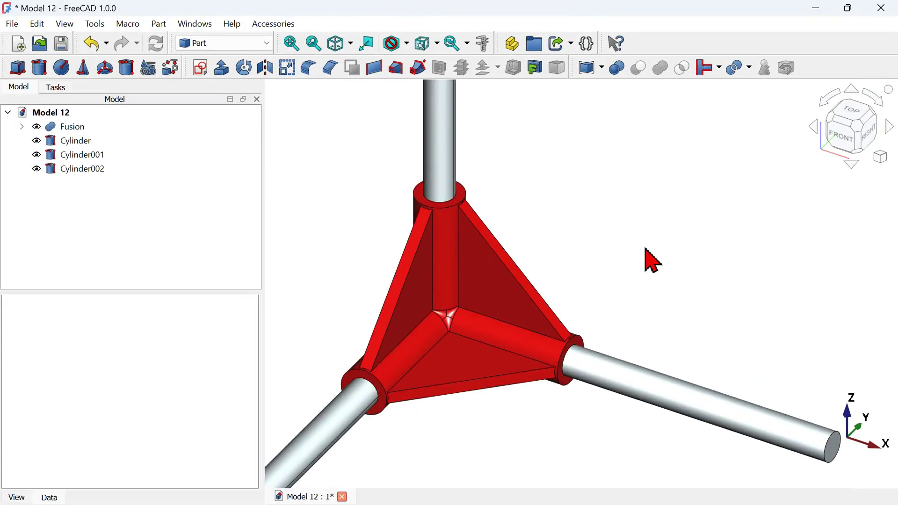
Examine the finished three-tube corner connector from several sides and in a different display style.
{"action": "scroll", "coordinate": [651, 258], "scroll_direction": "down", "scroll_amount": 5}
{"action": "key", "text": "v"}
{"action": "key", "text": "6"}
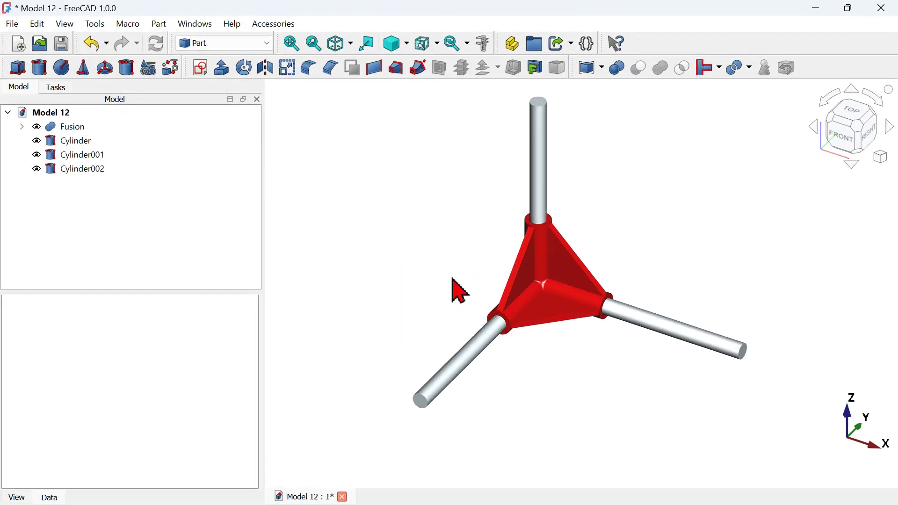
{"action": "middle_click_drag", "start_coordinate": [452, 279], "coordinate": [527, 244]}
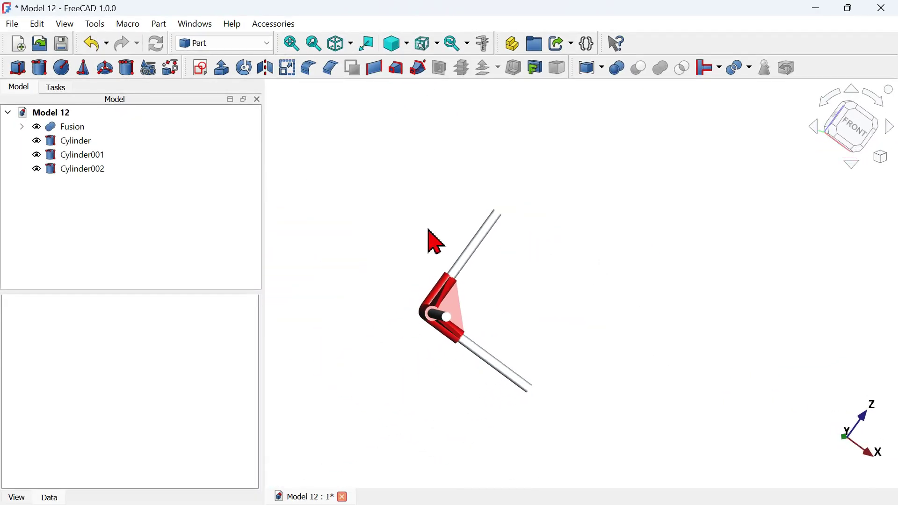
{"action": "middle_click_drag", "start_coordinate": [428, 230], "coordinate": [491, 197]}
{"action": "scroll", "coordinate": [345, 187], "scroll_direction": "up", "scroll_amount": 3}
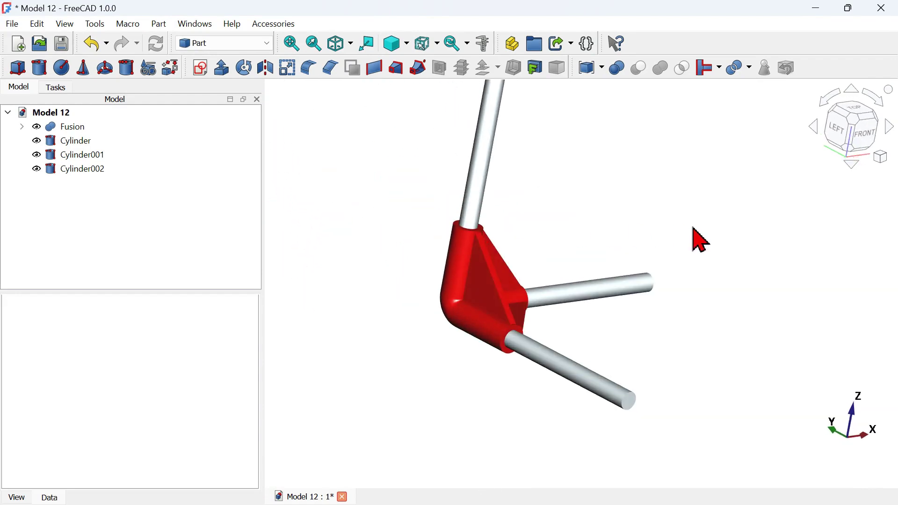
{"action": "middle_click_drag", "start_coordinate": [694, 229], "coordinate": [756, 261]}
{"action": "scroll", "coordinate": [722, 237], "scroll_direction": "up", "scroll_amount": 3}
{"action": "scroll", "coordinate": [722, 230], "scroll_direction": "down", "scroll_amount": 1}
{"action": "scroll", "coordinate": [557, 267], "scroll_direction": "down", "scroll_amount": 3}
{"action": "scroll", "coordinate": [608, 255], "scroll_direction": "up", "scroll_amount": 3}
{"action": "scroll", "coordinate": [756, 260], "scroll_direction": "up", "scroll_amount": 2}
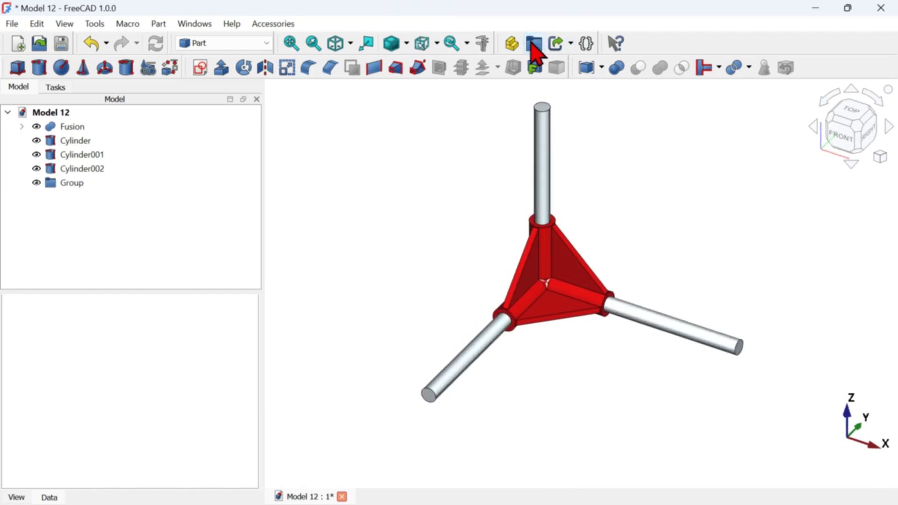
Rename the new group in the model tree as Parts.
{"action": "left_click", "coordinate": [70, 183]}
{"action": "left_click", "coordinate": [70, 184]}
{"action": "type", "text": "Parts"}
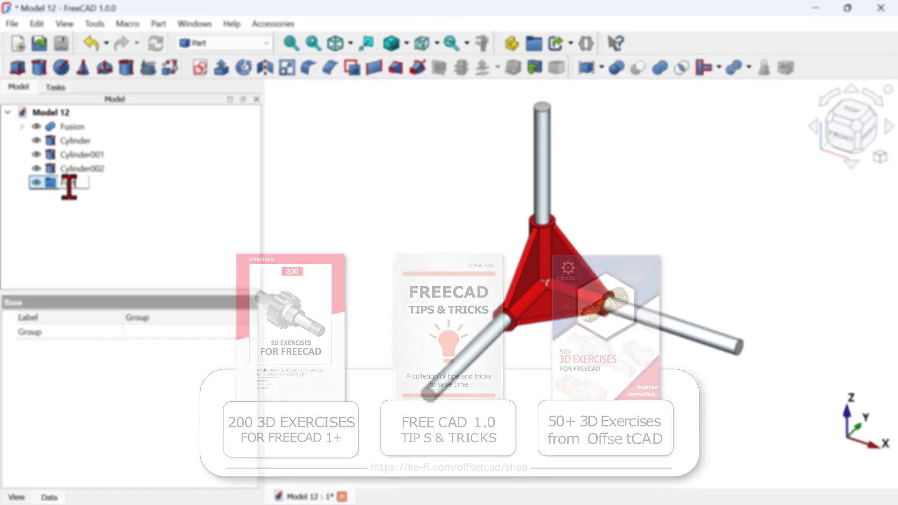
{"action": "key", "text": "Return"}
Move the fusion and the three cylinders into the Parts group and save the document.
{"action": "left_click", "coordinate": [96, 168]}
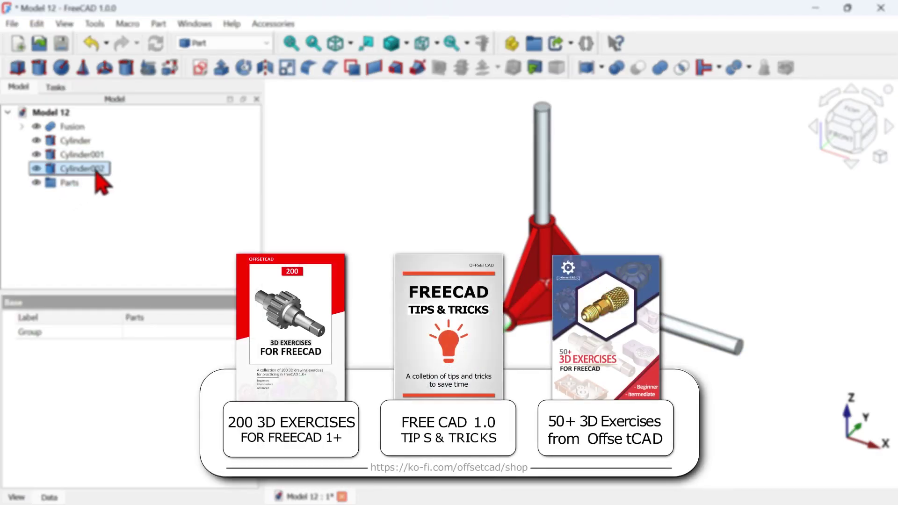
{"action": "left_click", "coordinate": [82, 154], "text": "ctrl"}
{"action": "left_click", "coordinate": [70, 140], "text": "ctrl"}
{"action": "left_click", "coordinate": [73, 126], "text": "ctrl"}
{"action": "left_click_drag", "start_coordinate": [73, 132], "coordinate": [83, 183]}
{"action": "left_click", "coordinate": [449, 201]}
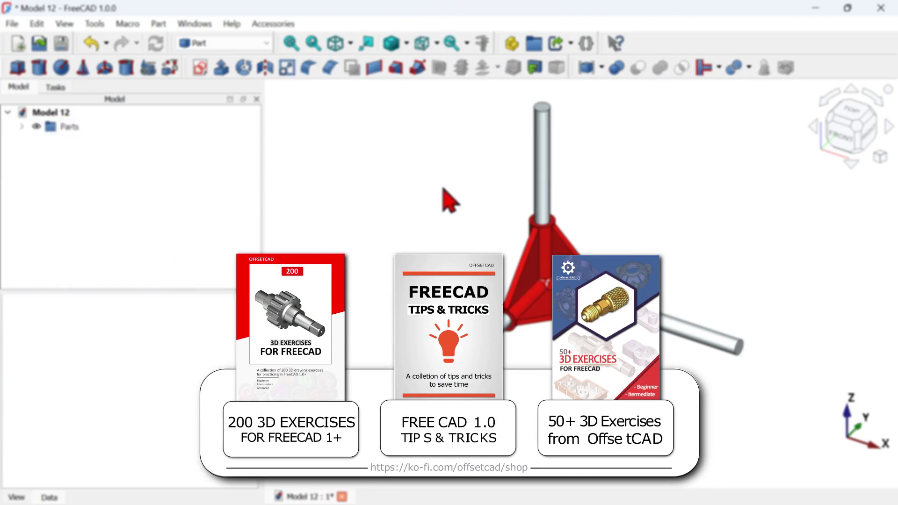
{"action": "key", "text": "ctrl+s"}
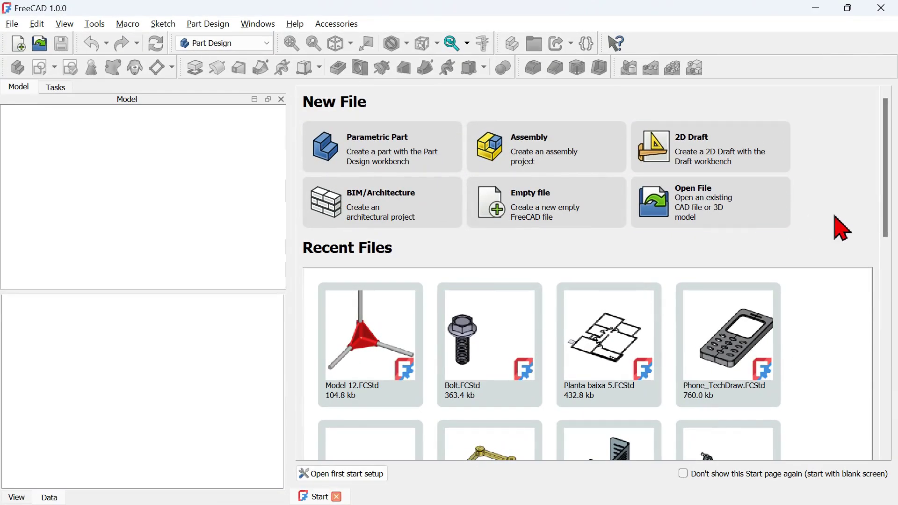
Create a new Parametric Part document.
{"action": "left_click", "coordinate": [564, 214]}
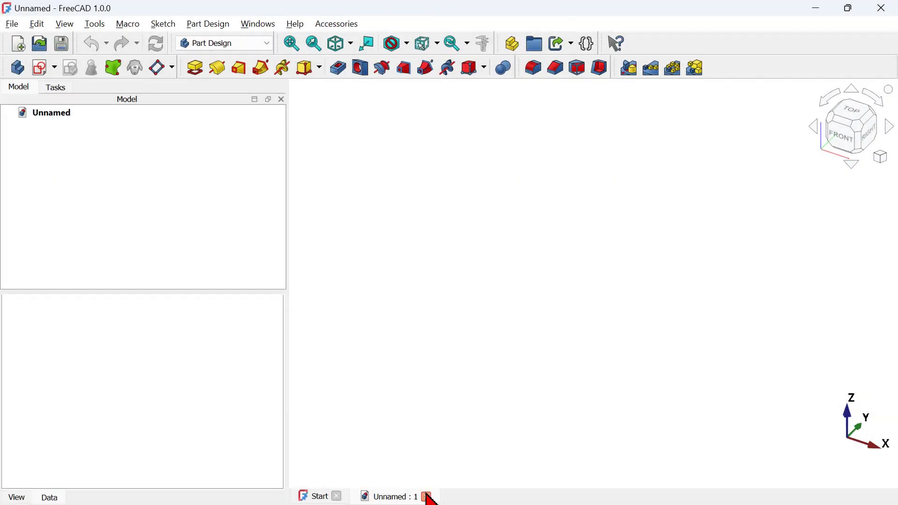
{"action": "left_click", "coordinate": [428, 497]}
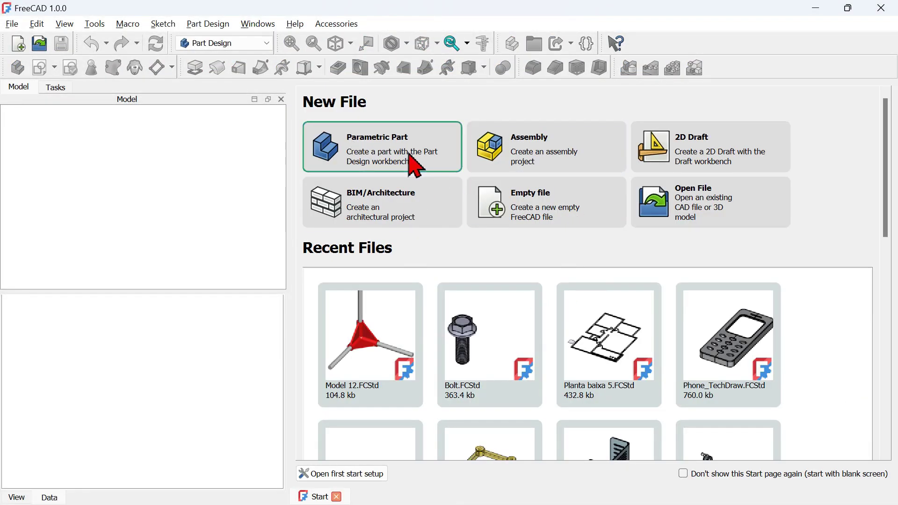
{"action": "left_click", "coordinate": [416, 166]}
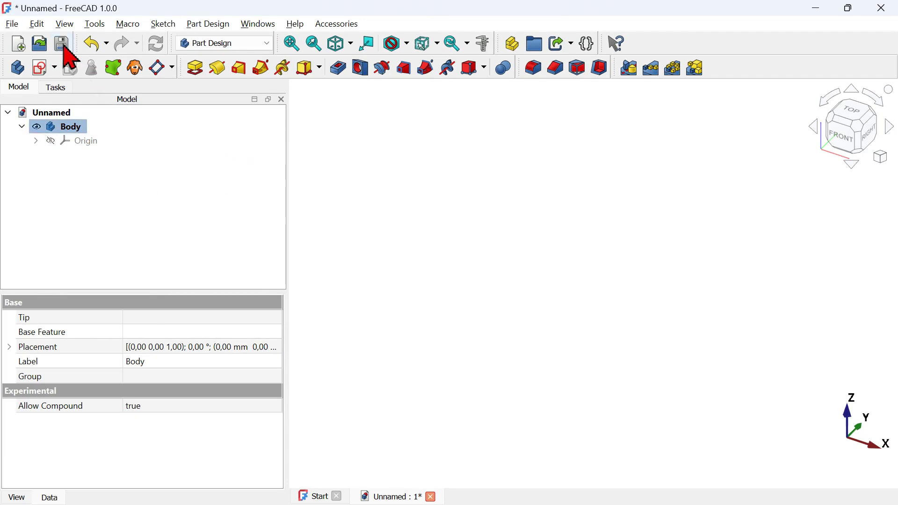
Save the new document in the Beginners folder as Model 12.FCStd, replacing the existing file.
{"action": "left_click", "coordinate": [64, 46]}
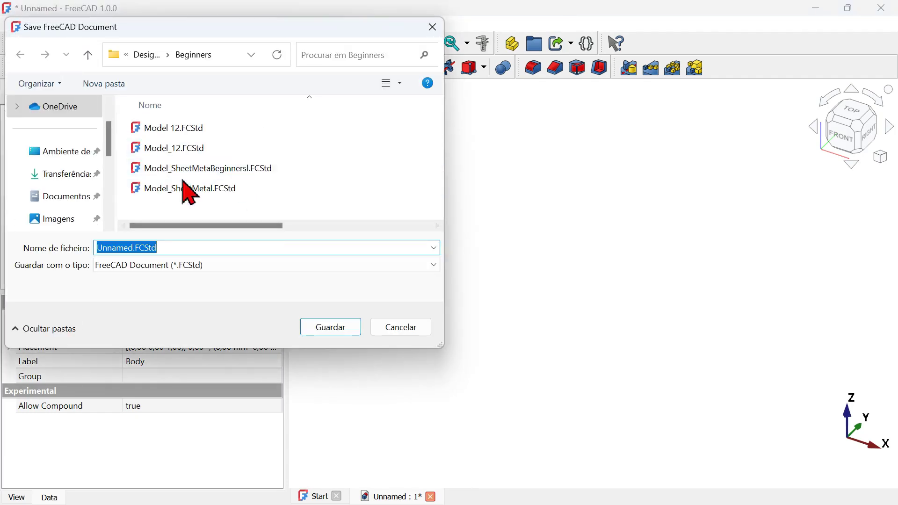
{"action": "left_click", "coordinate": [236, 137]}
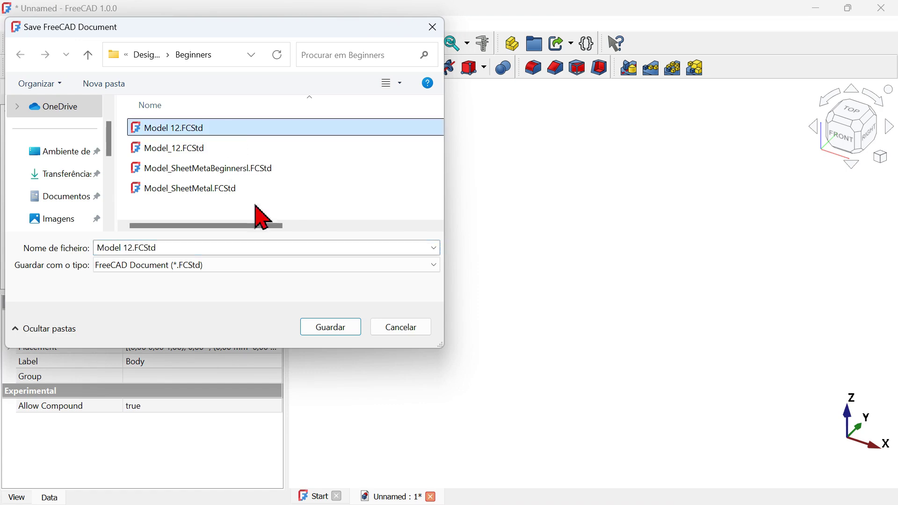
{"action": "left_click", "coordinate": [344, 331]}
{"action": "left_click", "coordinate": [477, 260]}
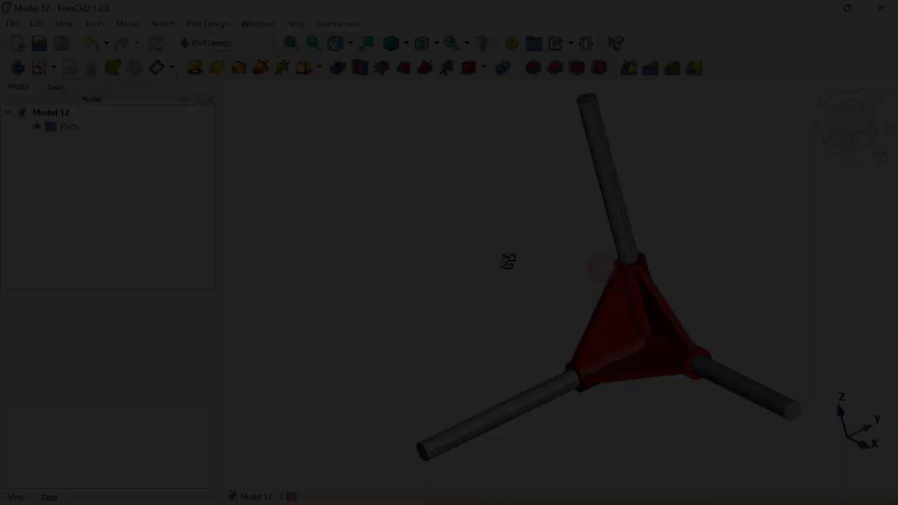
Examine the red connector and its three rods in the finished reference model from different angles.
{"action": "middle_click_drag", "start_coordinate": [507, 260], "coordinate": [754, 315]}
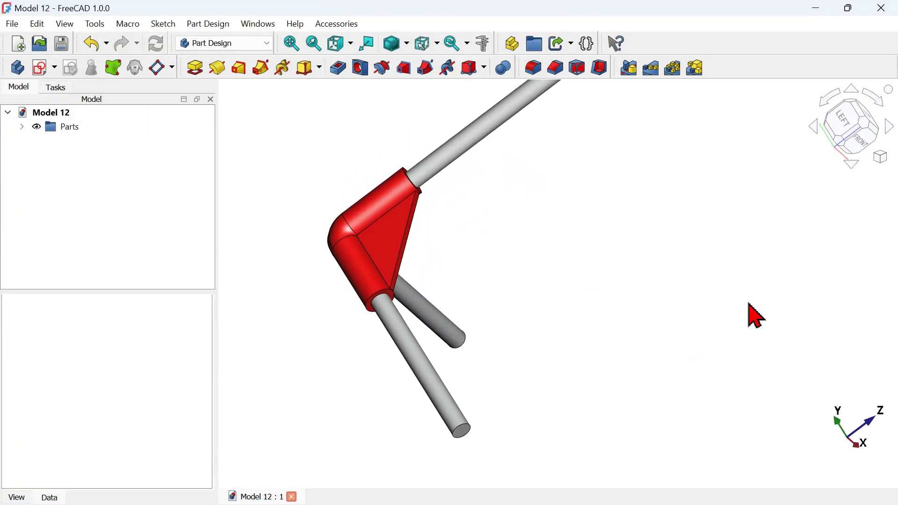
{"action": "middle_click_drag", "start_coordinate": [532, 278], "coordinate": [415, 268]}
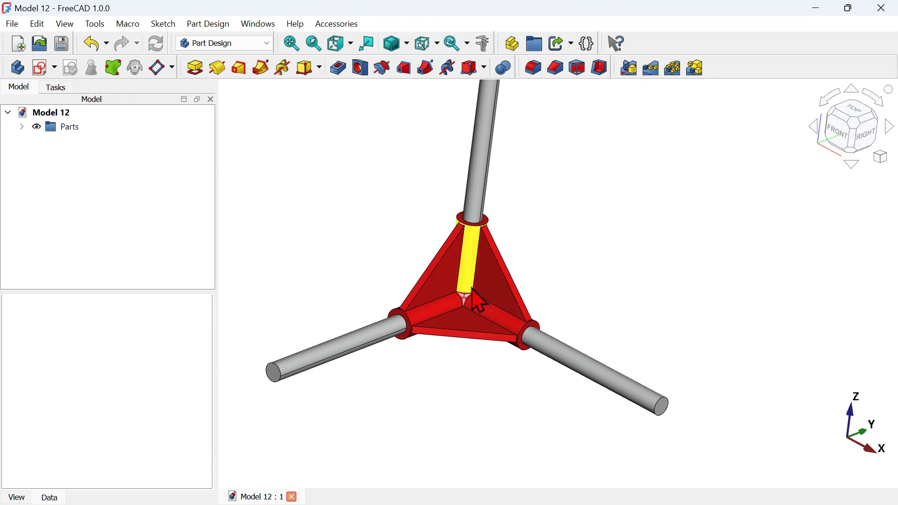
{"action": "mouse_move", "coordinate": [576, 260]}
{"action": "middle_mouse_down"}
{"action": "mouse_move", "coordinate": [596, 265]}
{"action": "mouse_move", "coordinate": [581, 242]}
{"action": "mouse_move", "coordinate": [619, 248]}
{"action": "mouse_move", "coordinate": [621, 260]}
{"action": "middle_mouse_up"}
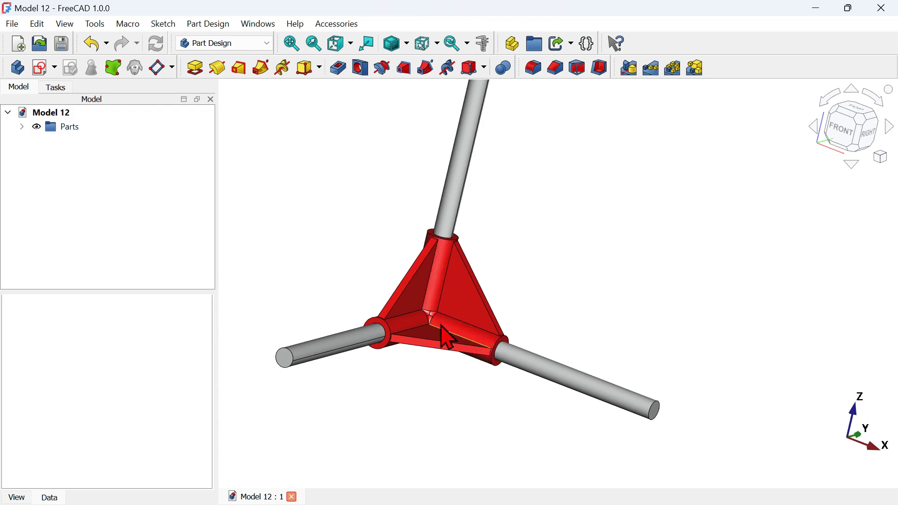
{"action": "middle_click_drag", "start_coordinate": [535, 241], "coordinate": [482, 247]}
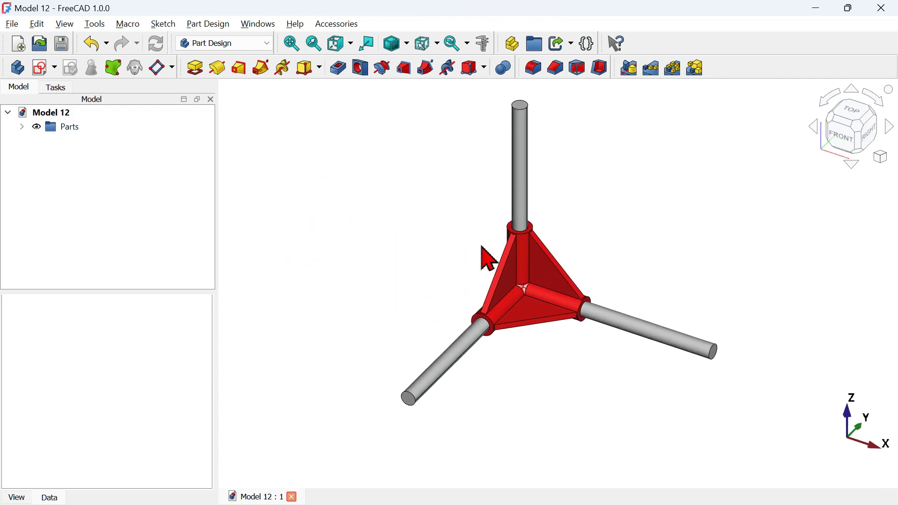
Return to the new Model 12 document and start a sketch on the XZ-plane.
{"action": "key", "text": "alt+Tab"}
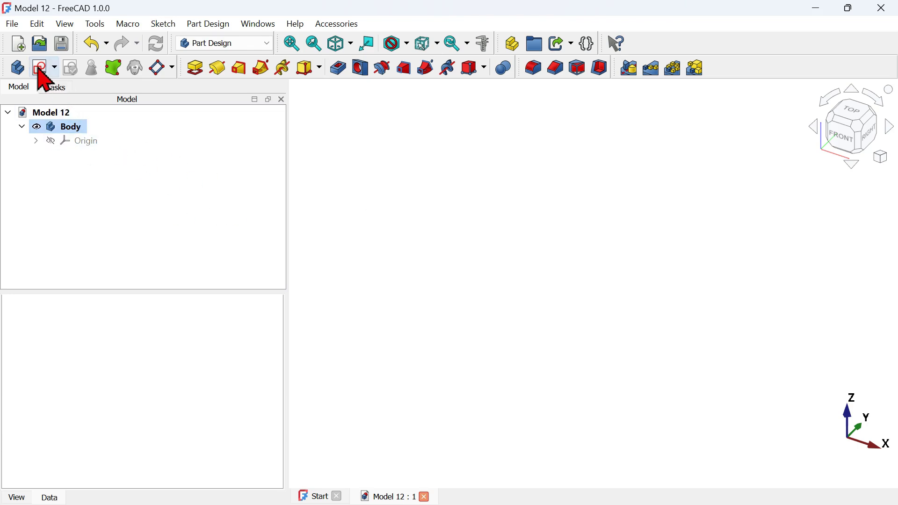
{"action": "left_click", "coordinate": [43, 69]}
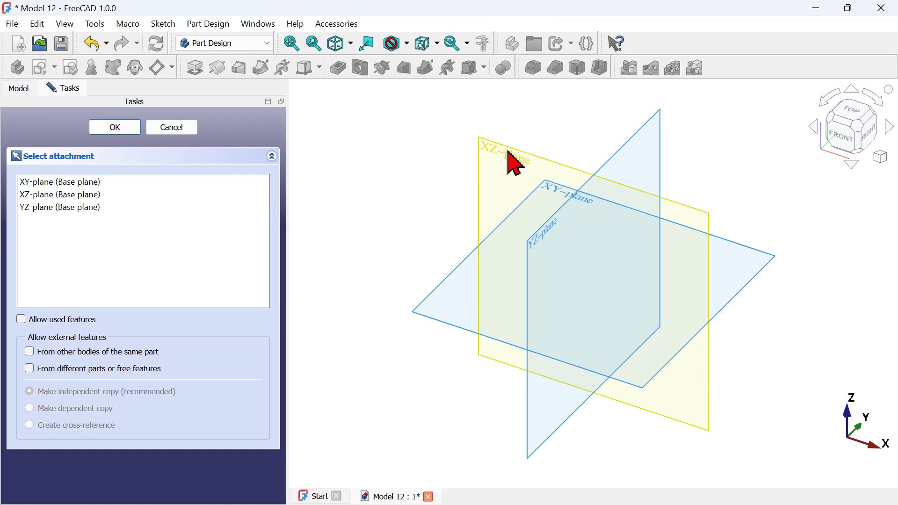
{"action": "left_click", "coordinate": [511, 154]}
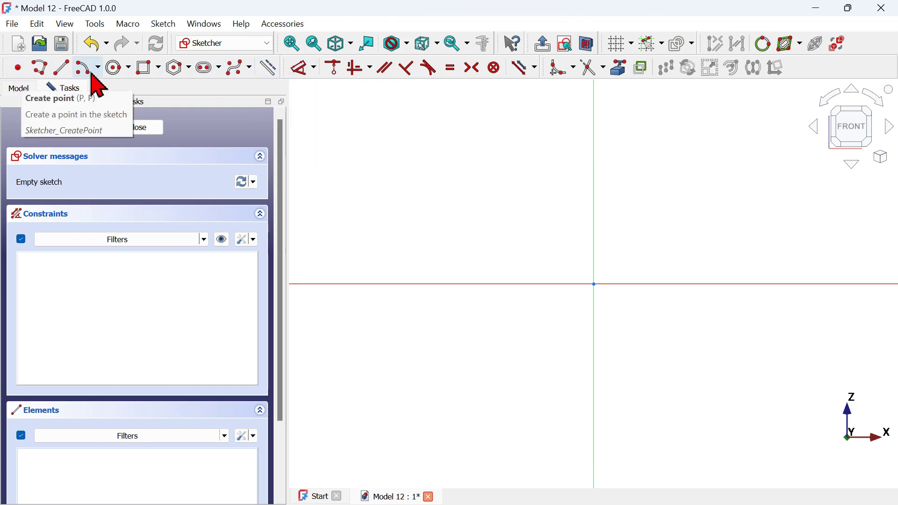
Sketch an L-shaped polyline through the origin, with a vertical line about 97 mm long and a horizontal line along the X axis.
{"action": "left_click", "coordinate": [45, 74]}
{"action": "scroll", "coordinate": [400, 280], "scroll_direction": "down", "scroll_amount": 3}
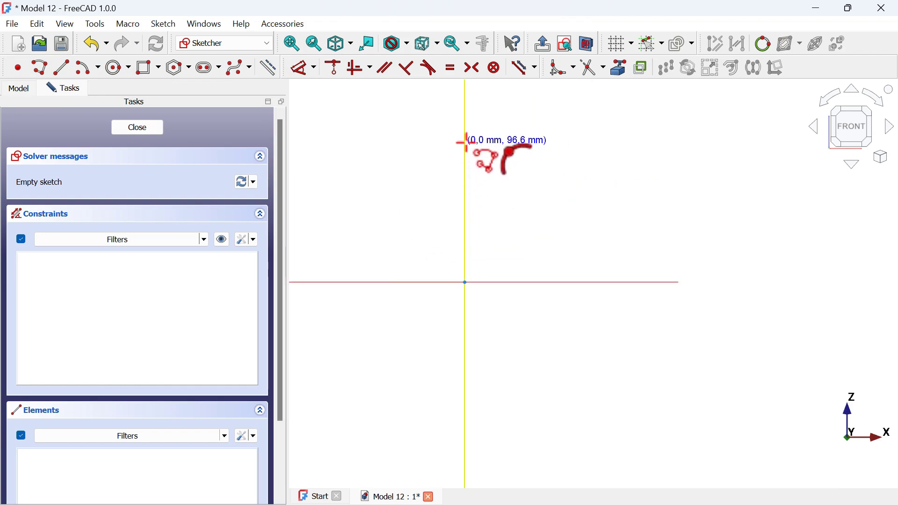
{"action": "left_click", "coordinate": [466, 144]}
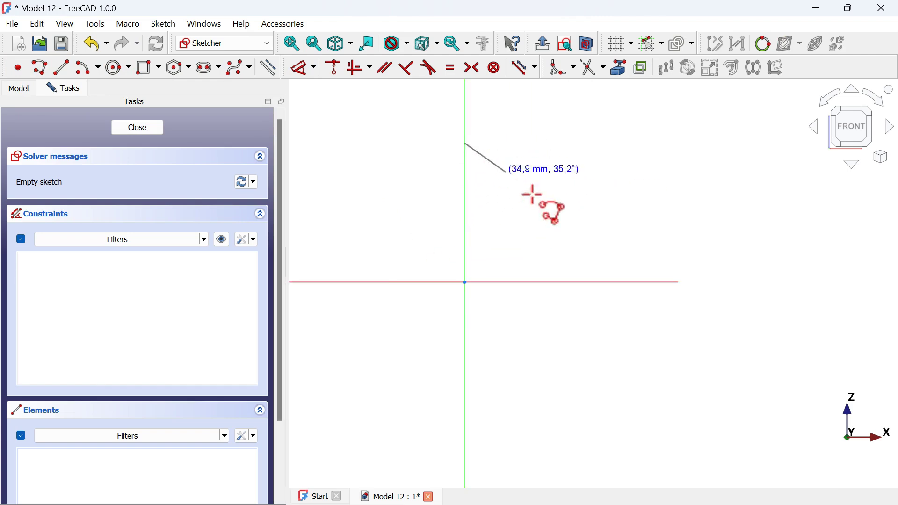
{"action": "left_click", "coordinate": [465, 283]}
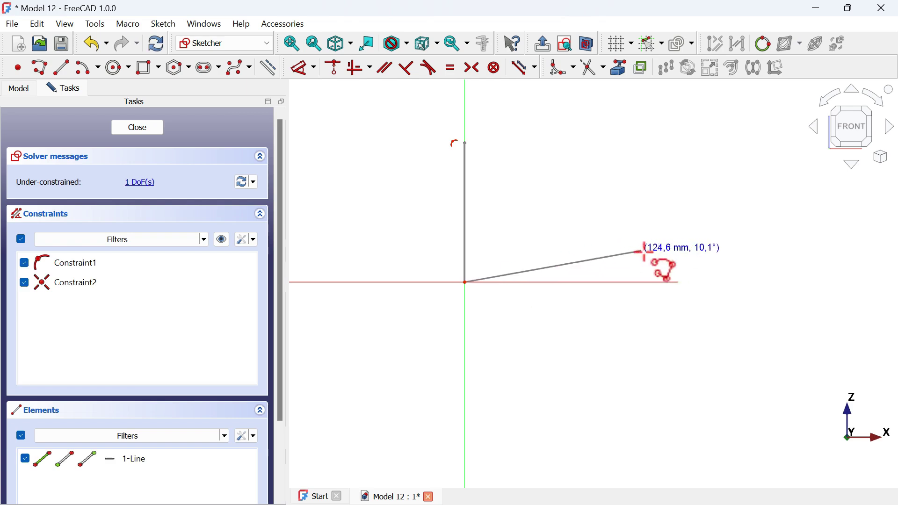
{"action": "left_click", "coordinate": [619, 283]}
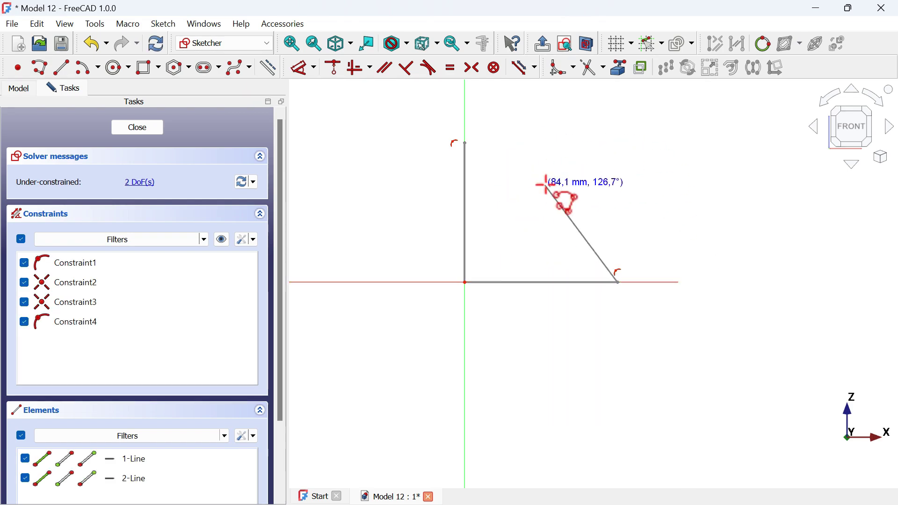
{"action": "key", "text": "Escape"}
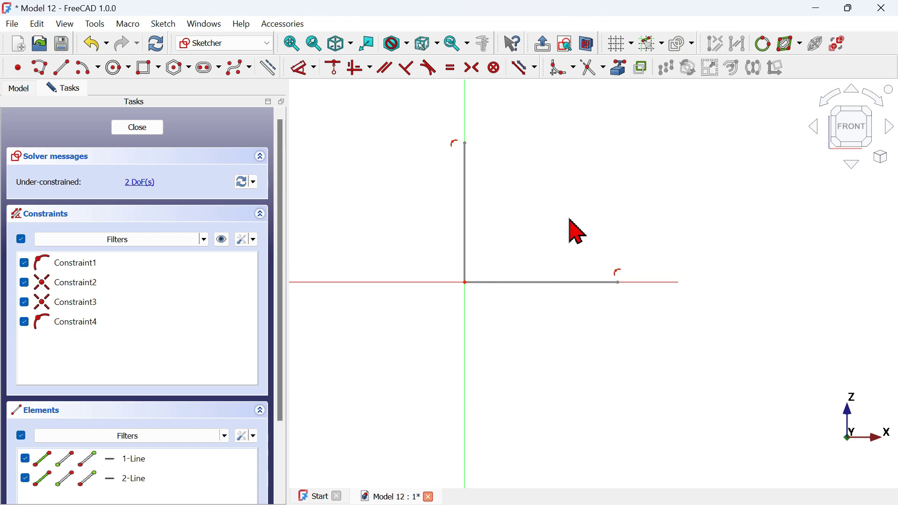
Constrain the vertical and horizontal lines to equal length.
{"action": "left_click", "coordinate": [450, 70]}
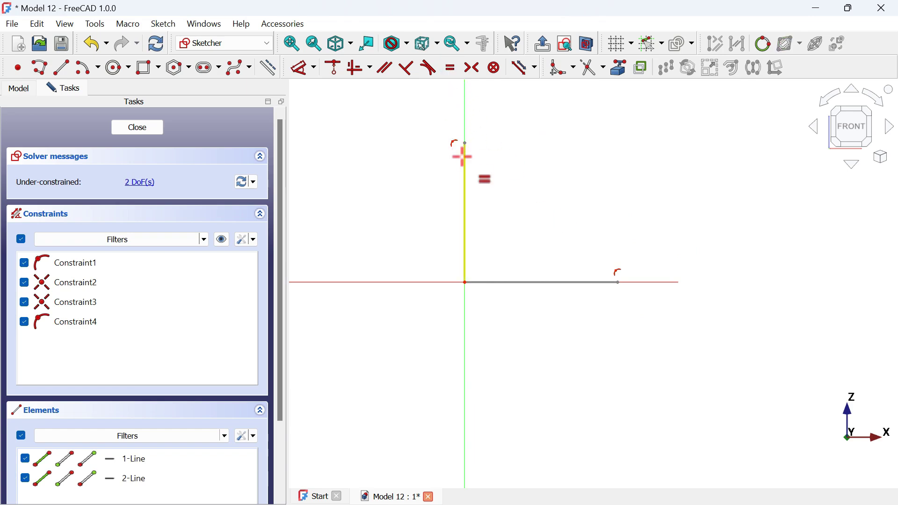
{"action": "left_click", "coordinate": [465, 169]}
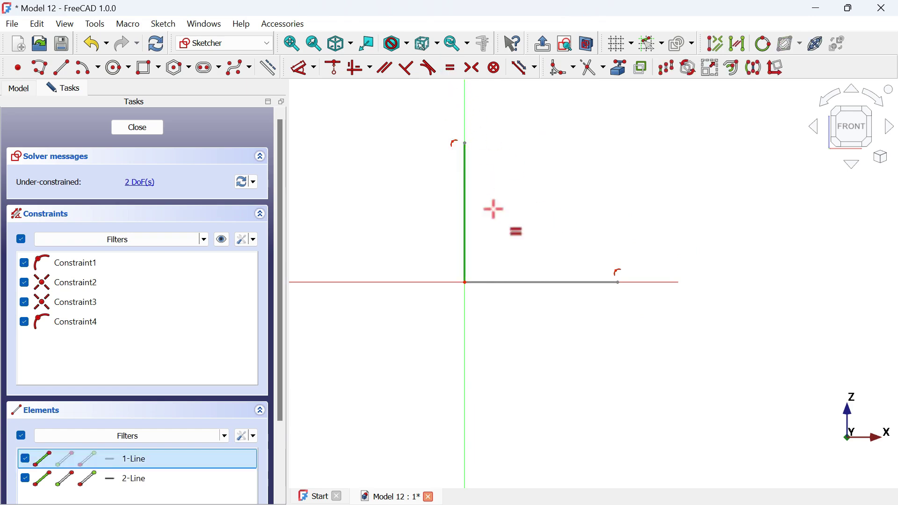
{"action": "left_click", "coordinate": [553, 281]}
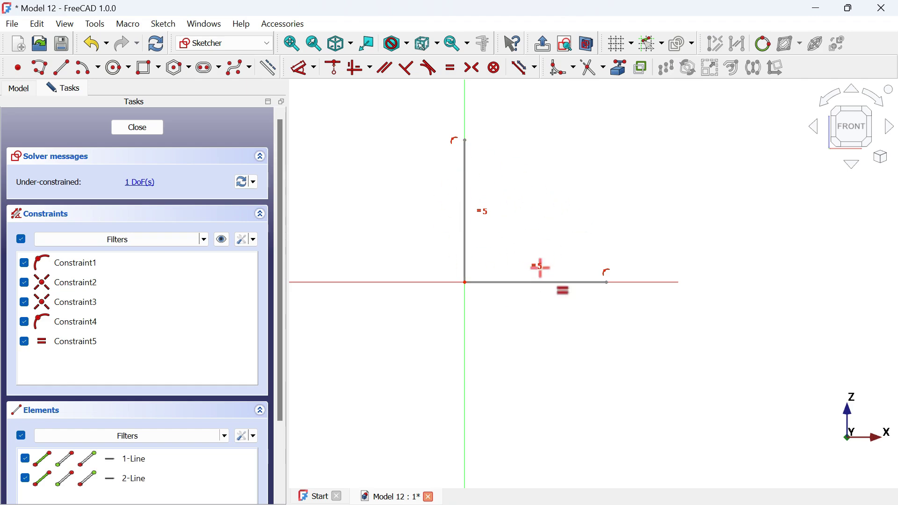
Switch to the PDF exercise book and check the arm lengths on 3D Drawing 144.
{"action": "key", "text": "alt+Tab"}
{"action": "key", "text": "alt+Tab"}
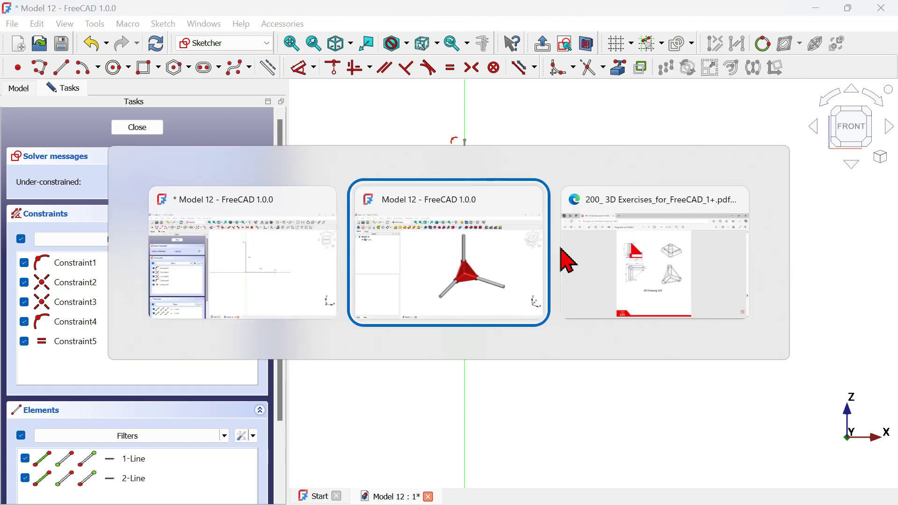
{"action": "scroll", "coordinate": [400, 204], "scroll_direction": "up", "scroll_amount": 3, "text": "ctrl"}
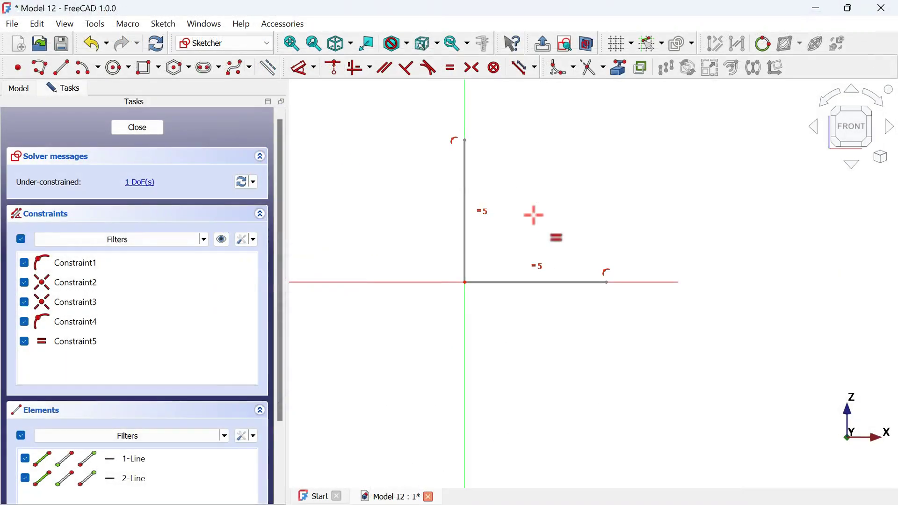
{"action": "key", "text": "Escape"}
{"action": "key", "text": "alt+Tab"}
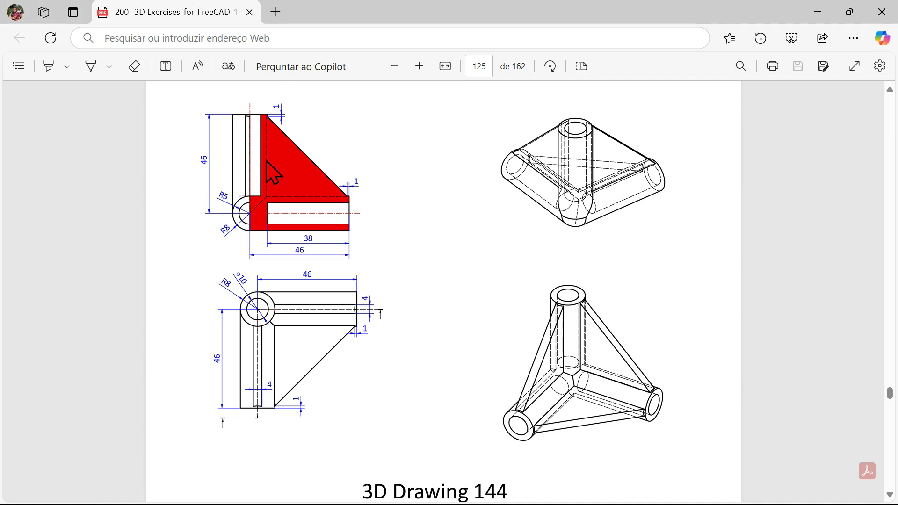
{"action": "key", "text": "alt+Tab"}
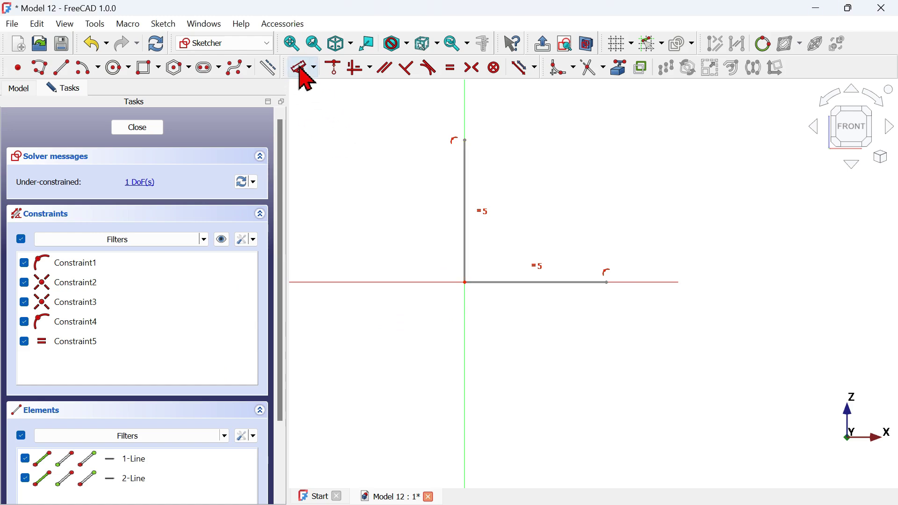
Dimension the vertical line of the L-shaped path to 46 mm.
{"action": "left_click", "coordinate": [300, 68]}
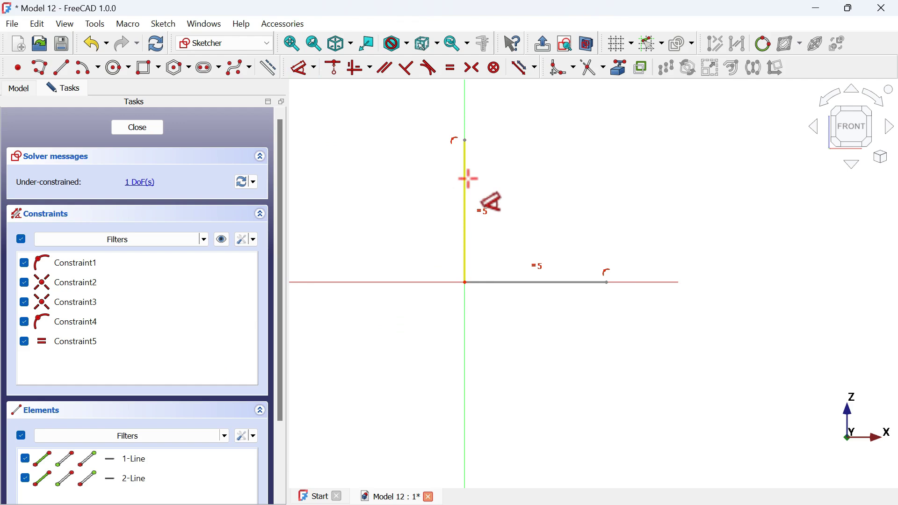
{"action": "left_click", "coordinate": [469, 178]}
{"action": "left_click", "coordinate": [401, 202]}
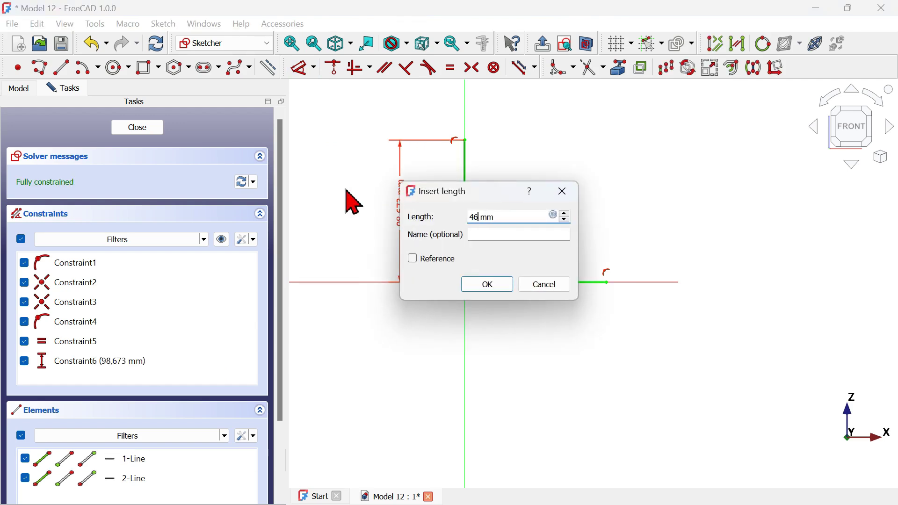
{"action": "type", "text": "46"}
{"action": "key", "text": "Return"}
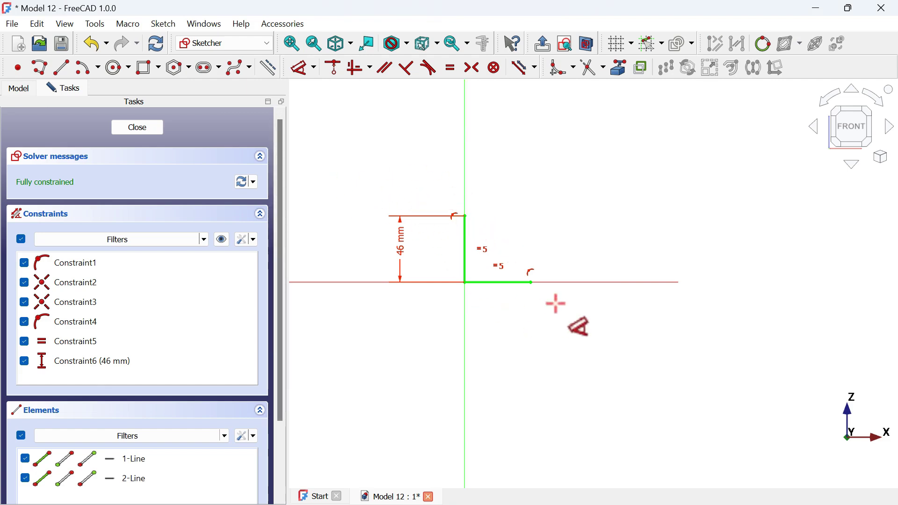
Close the L-shaped sketch and rename it Path.
{"action": "left_click", "coordinate": [137, 127]}
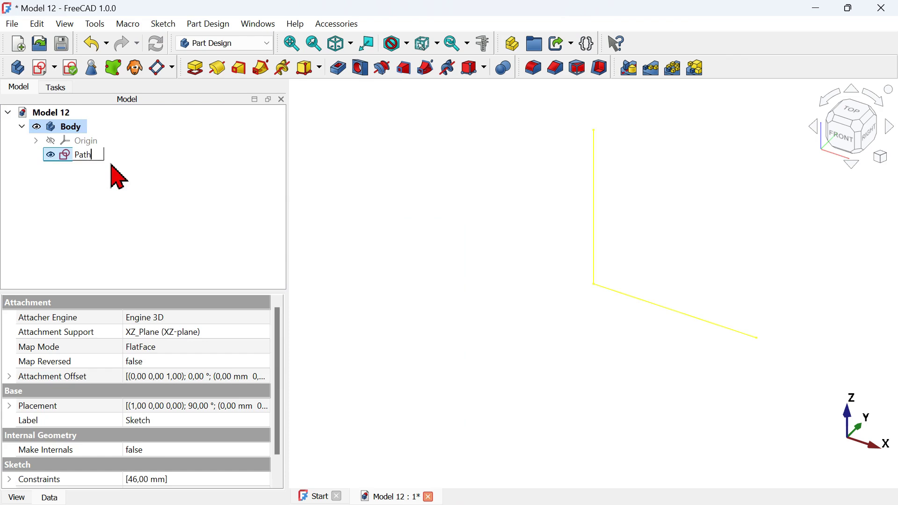
{"action": "left_click", "coordinate": [396, 243]}
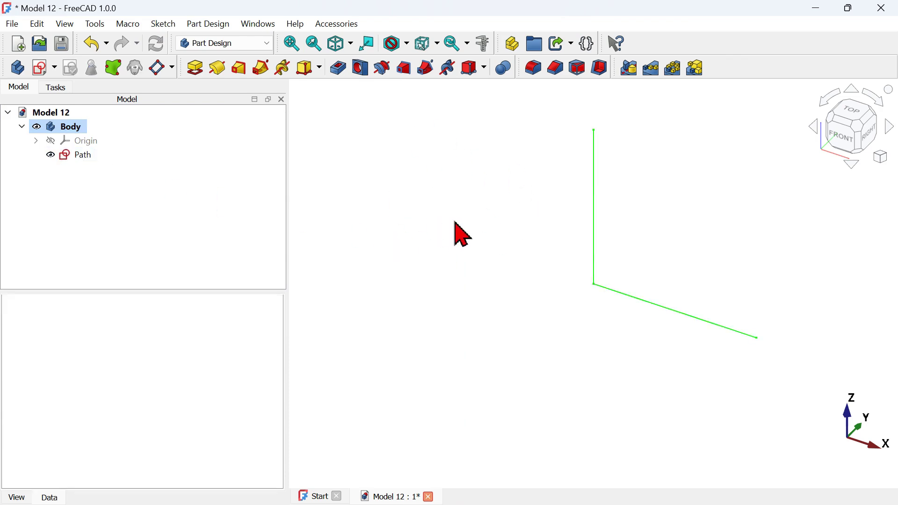
Switch to the finished Model 12 reference window to examine the connector's tubes, and return to the working document.
{"action": "key", "text": "alt+Tab"}
{"action": "key", "text": "alt+Tab"}
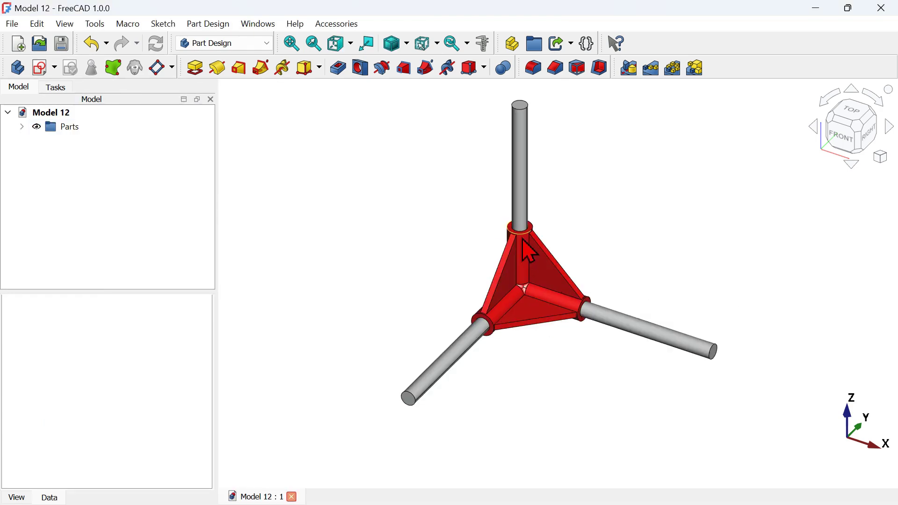
{"action": "key", "text": "alt+Tab"}
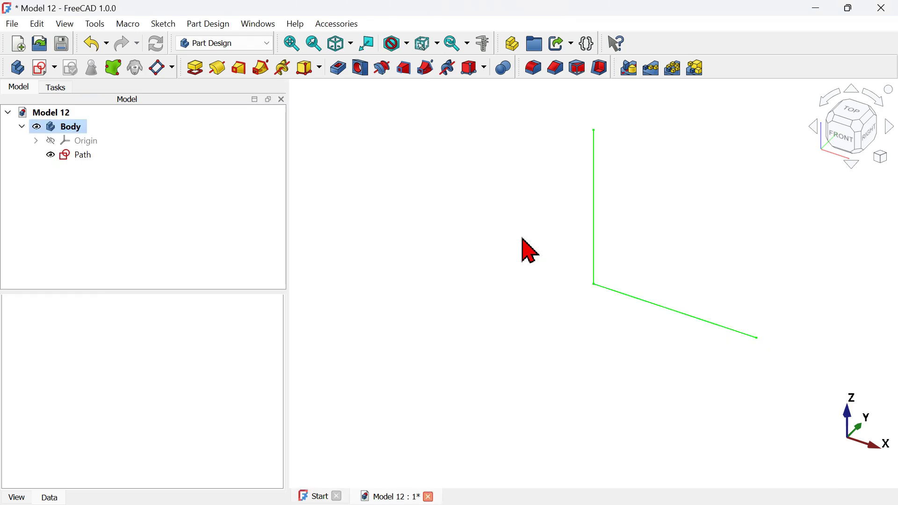
Start a sketch on the YZ-plane and draw a circle about 25 mm in diameter centred on the origin.
{"action": "left_click", "coordinate": [41, 67]}
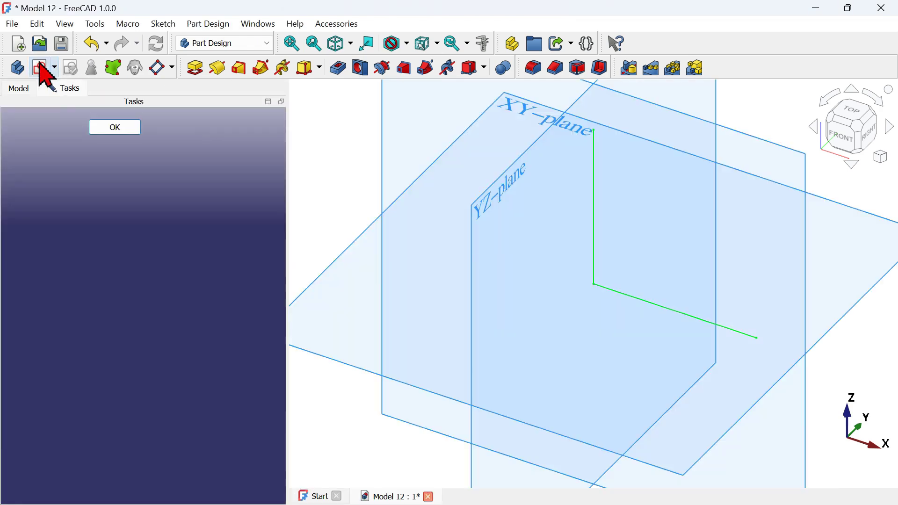
{"action": "left_click", "coordinate": [503, 206]}
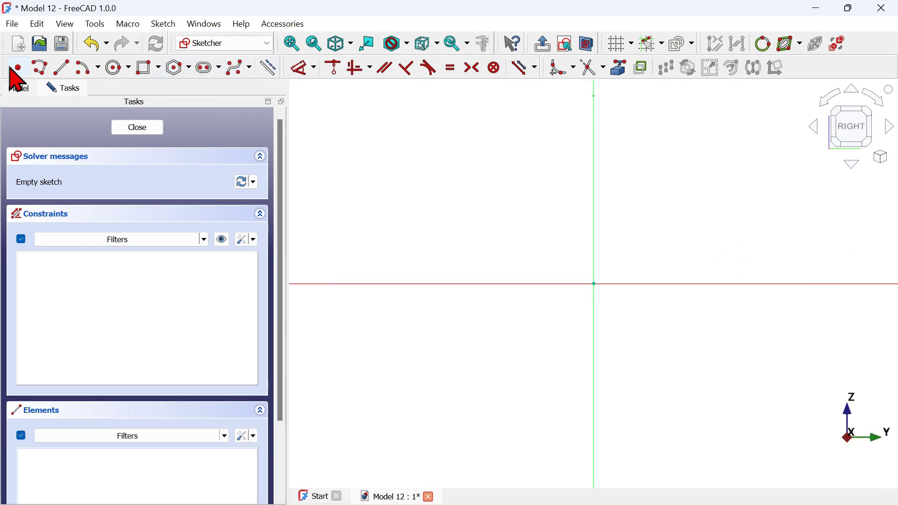
{"action": "left_click", "coordinate": [118, 68]}
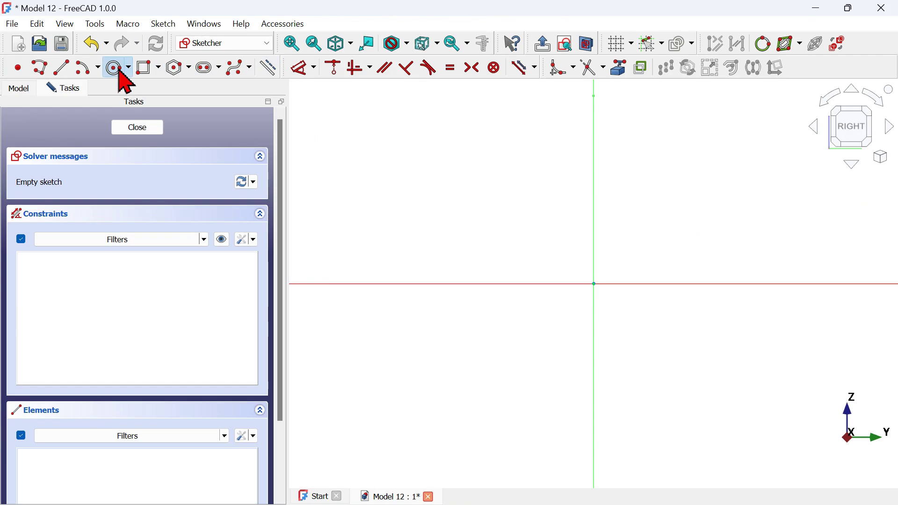
{"action": "left_click", "coordinate": [595, 284]}
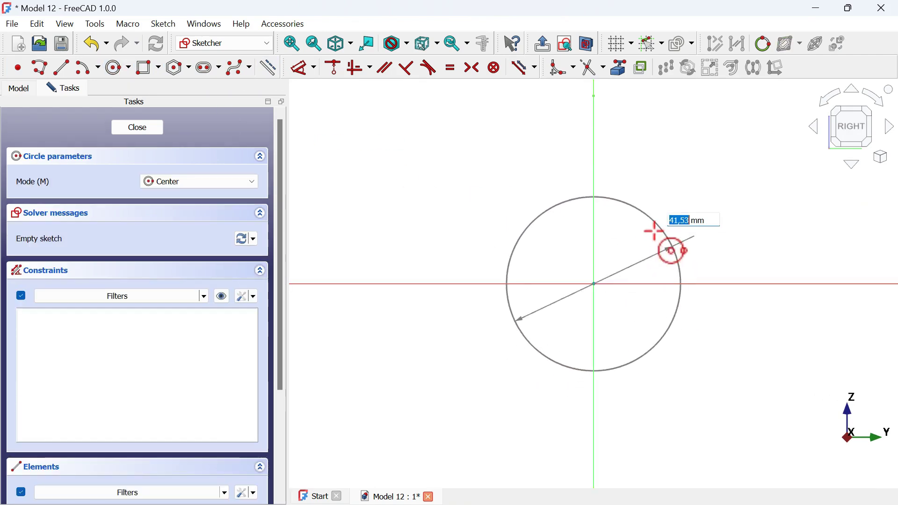
{"action": "left_click", "coordinate": [625, 242]}
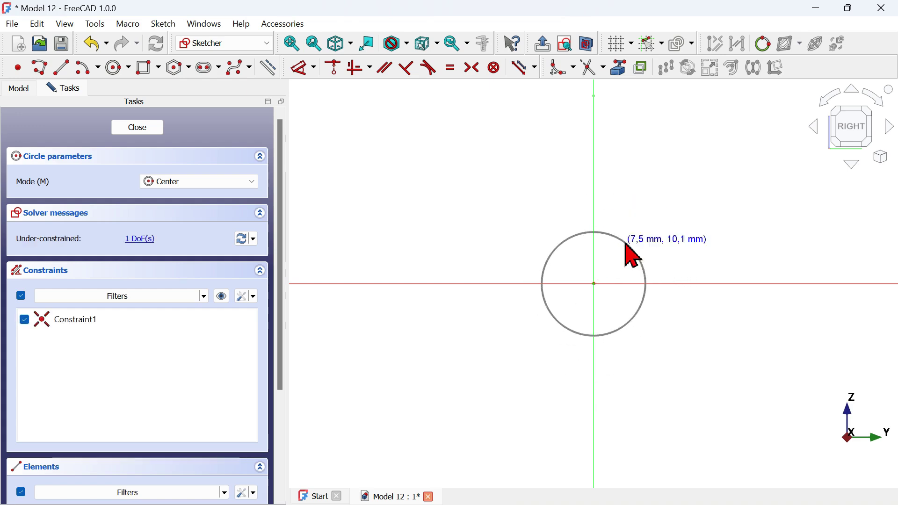
Add a diameter dimension to the circle.
{"action": "left_click", "coordinate": [304, 68]}
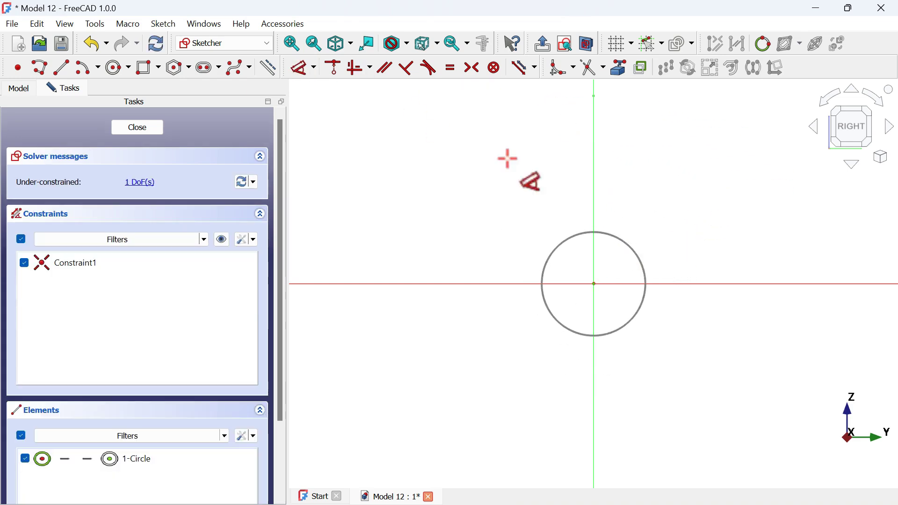
{"action": "left_click", "coordinate": [625, 241]}
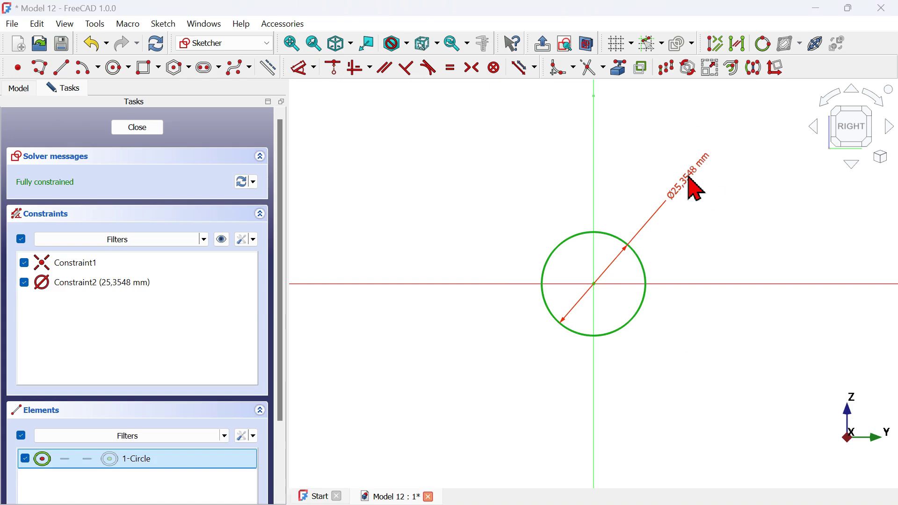
{"action": "left_click", "coordinate": [691, 186]}
{"action": "left_click_drag", "start_coordinate": [751, 171], "coordinate": [556, 153]}
Switch to the PDF exercise book and check the tube's outer radius on 3D Drawing 144.
{"action": "key", "text": "alt+Tab"}
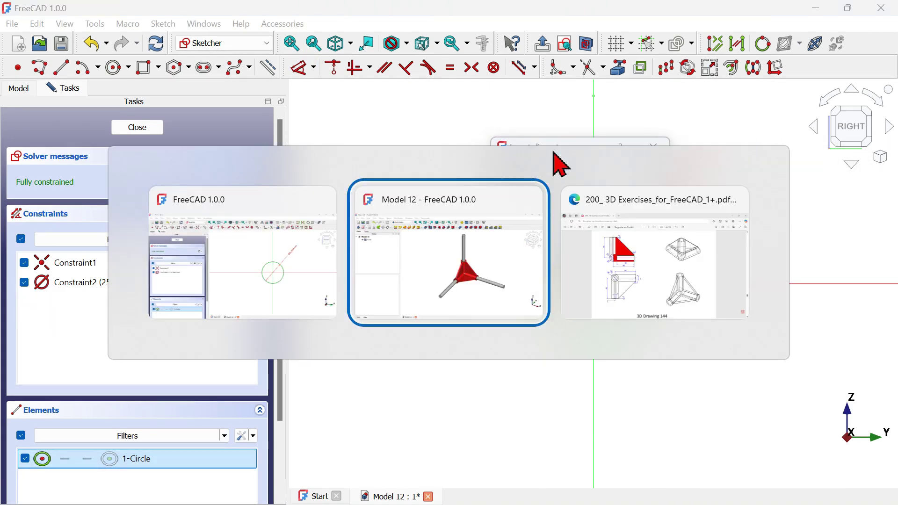
{"action": "key", "text": "alt+Tab"}
{"action": "scroll", "coordinate": [317, 188], "scroll_direction": "up", "scroll_amount": 3, "text": "ctrl"}
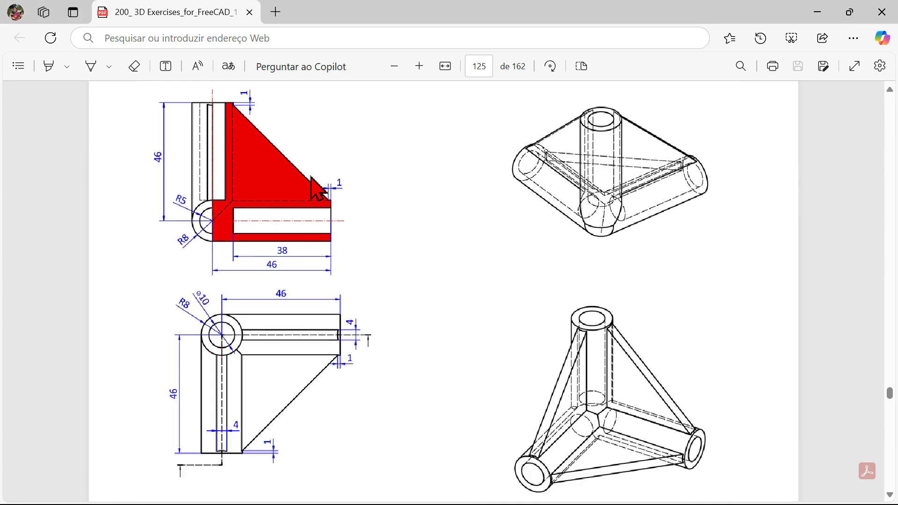
{"action": "scroll", "coordinate": [315, 187], "scroll_direction": "down", "scroll_amount": 2}
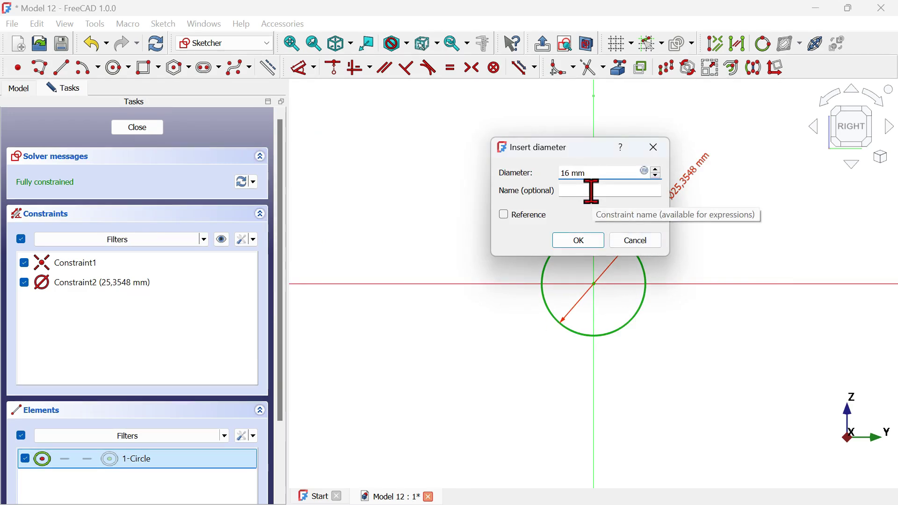
Set the circle's diameter to 16 mm and close the sketch.
{"action": "key", "text": "Return"}
{"action": "right_click", "coordinate": [566, 196]}
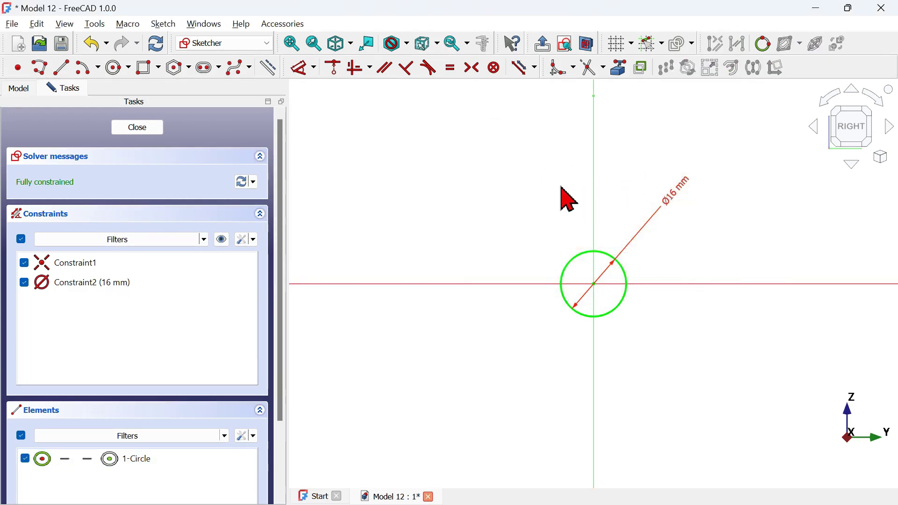
{"action": "key", "text": "Escape"}
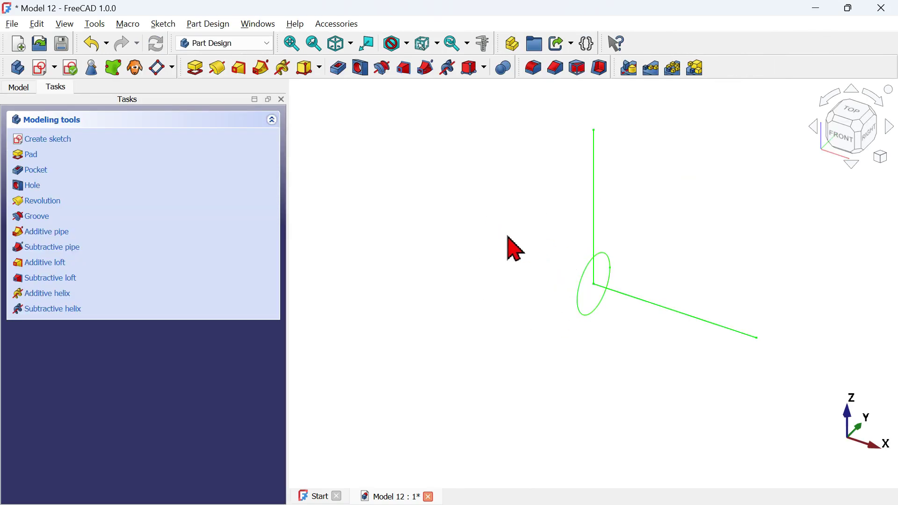
Rename the circle sketch Profile in the model tree.
{"action": "mouse_move", "coordinate": [511, 239]}
{"action": "middle_mouse_down"}
{"action": "mouse_move", "coordinate": [564, 258]}
{"action": "mouse_move", "coordinate": [567, 269]}
{"action": "middle_mouse_up"}
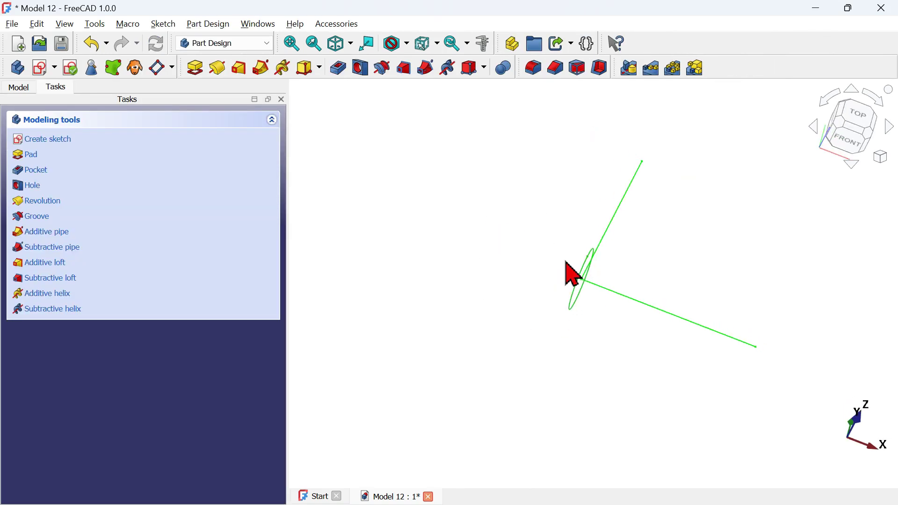
{"action": "left_click", "coordinate": [20, 87]}
{"action": "left_click", "coordinate": [96, 170]}
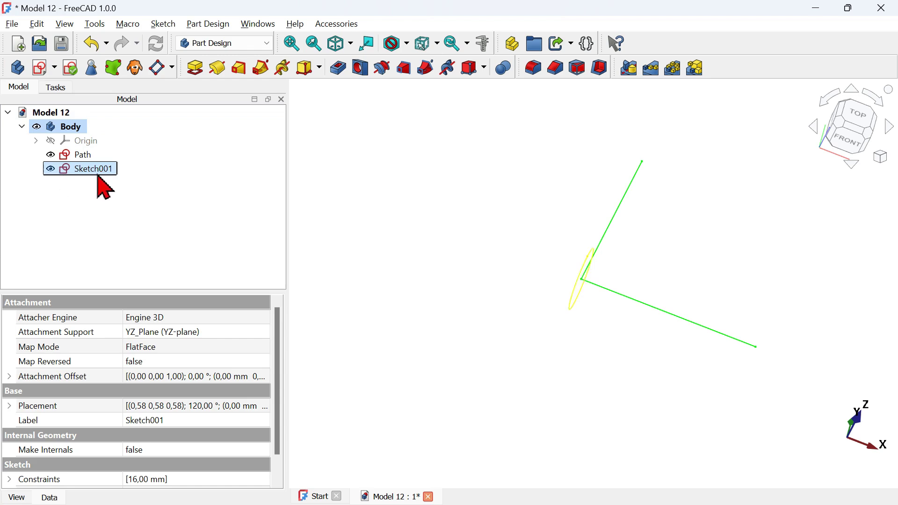
{"action": "left_click", "coordinate": [97, 171]}
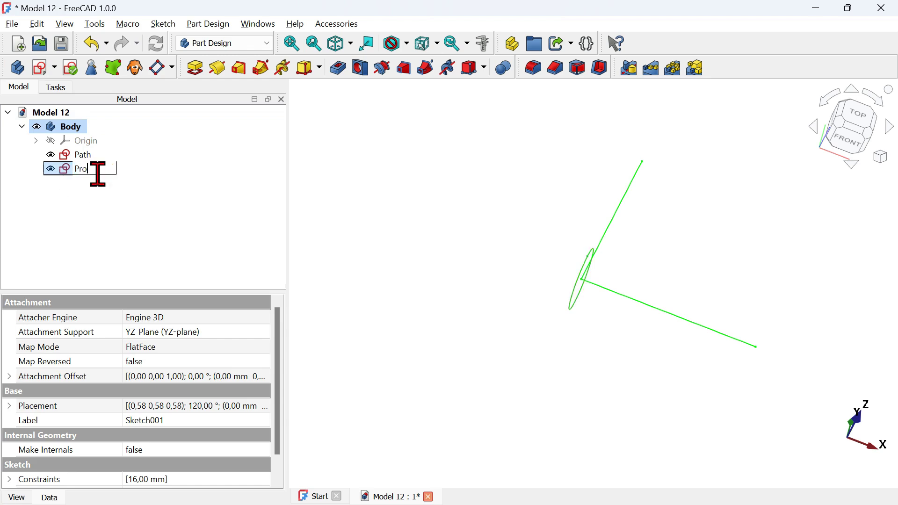
{"action": "key", "text": "Return"}
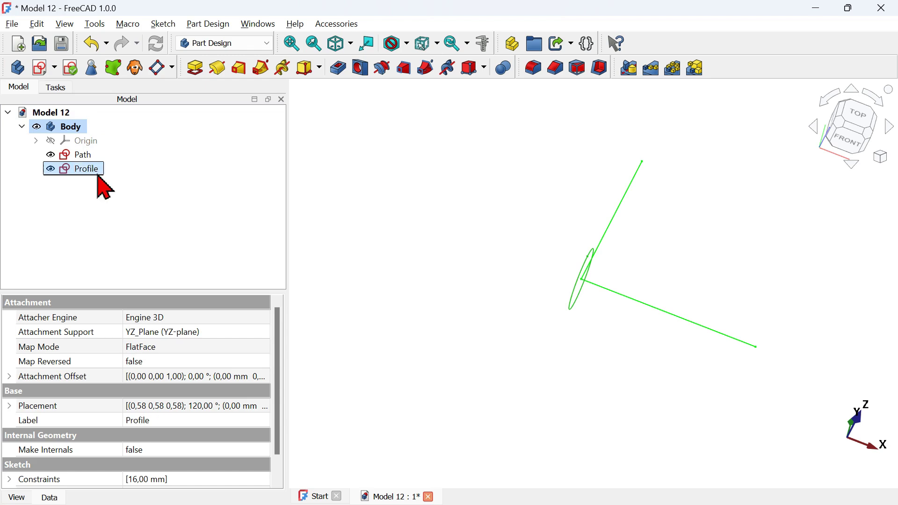
{"action": "left_click", "coordinate": [457, 290]}
{"action": "key", "text": "0"}
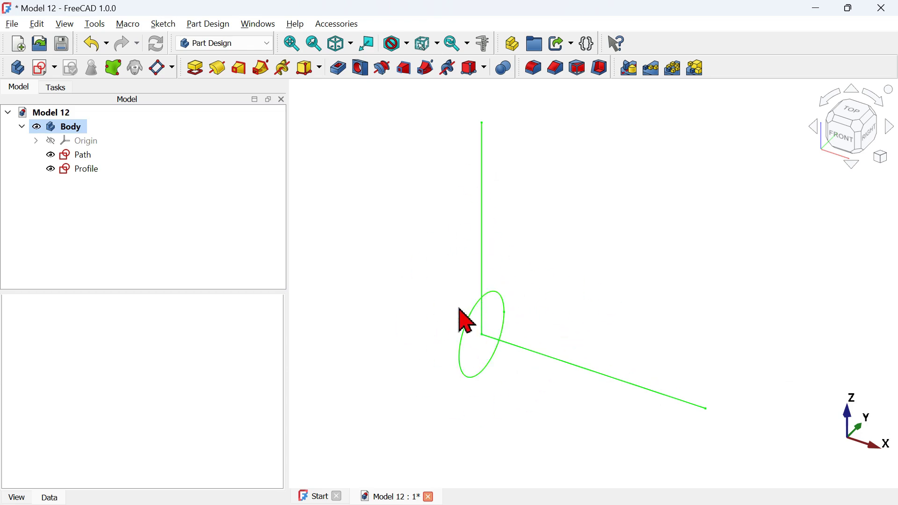
Start an Additive Pipe from the Profile sketch with the Path sketch as its sweep path.
{"action": "left_click", "coordinate": [89, 173]}
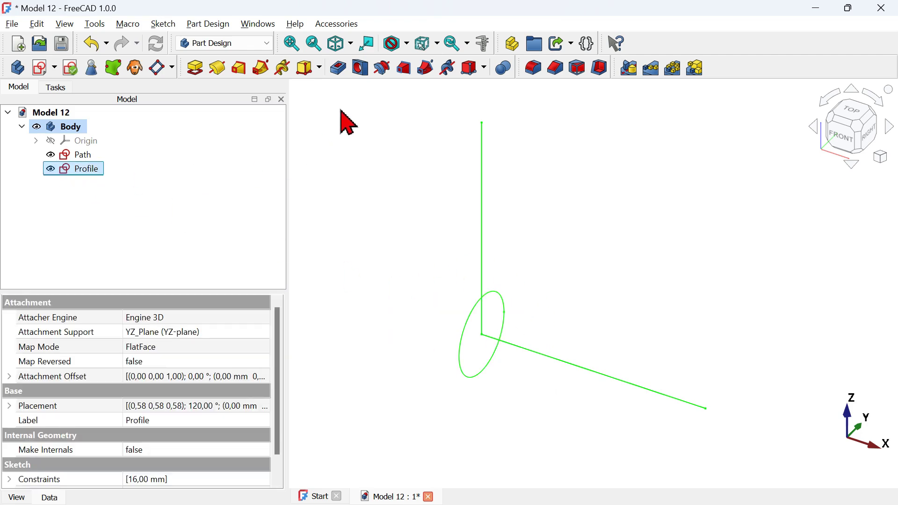
{"action": "left_click", "coordinate": [262, 74]}
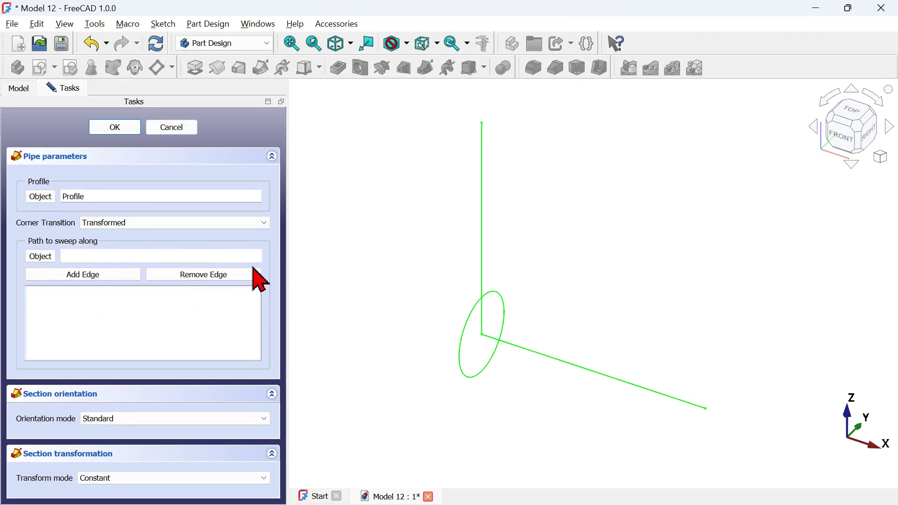
{"action": "left_click", "coordinate": [41, 257]}
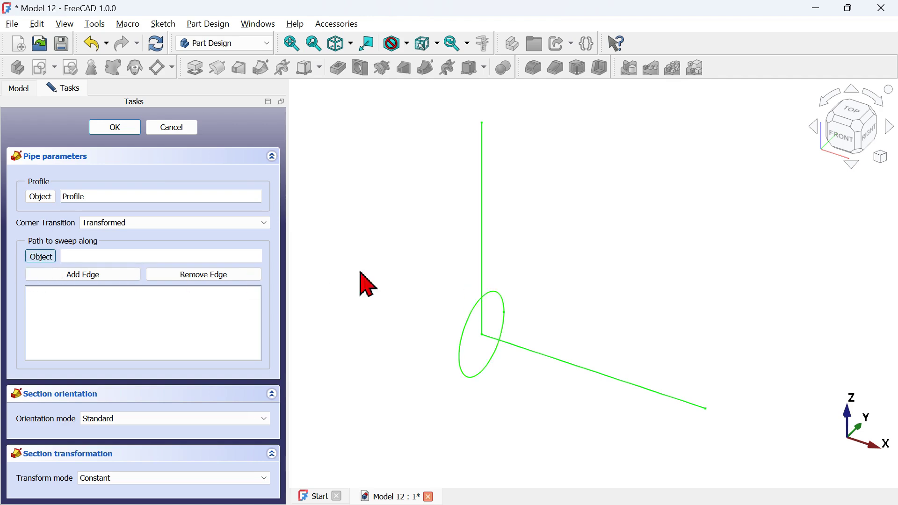
{"action": "left_click", "coordinate": [483, 220]}
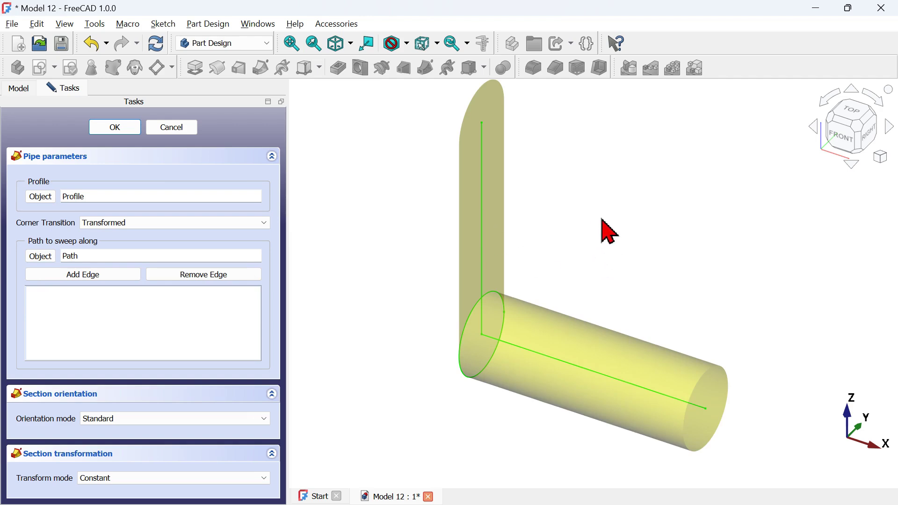
Set the pipe's corner transition to Right Corner and accept the Additive Pipe.
{"action": "left_click", "coordinate": [856, 146]}
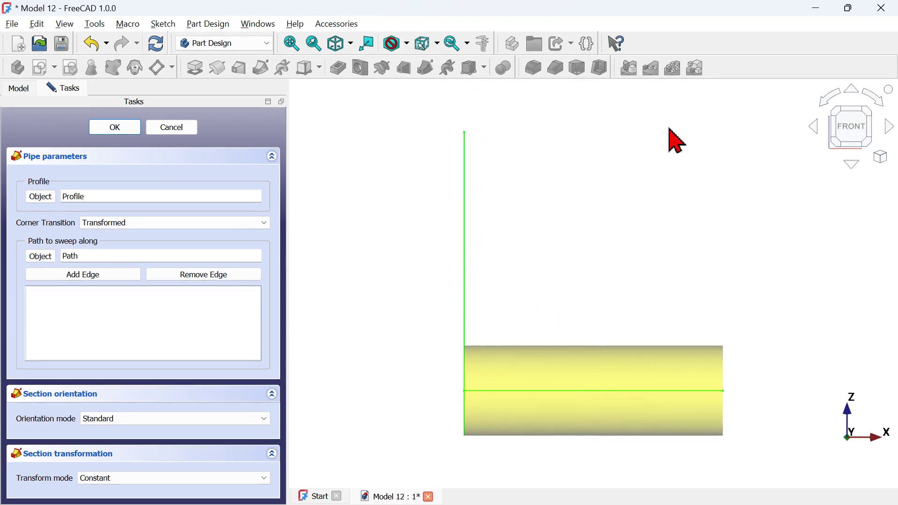
{"action": "middle_click_drag", "start_coordinate": [656, 230], "coordinate": [584, 257]}
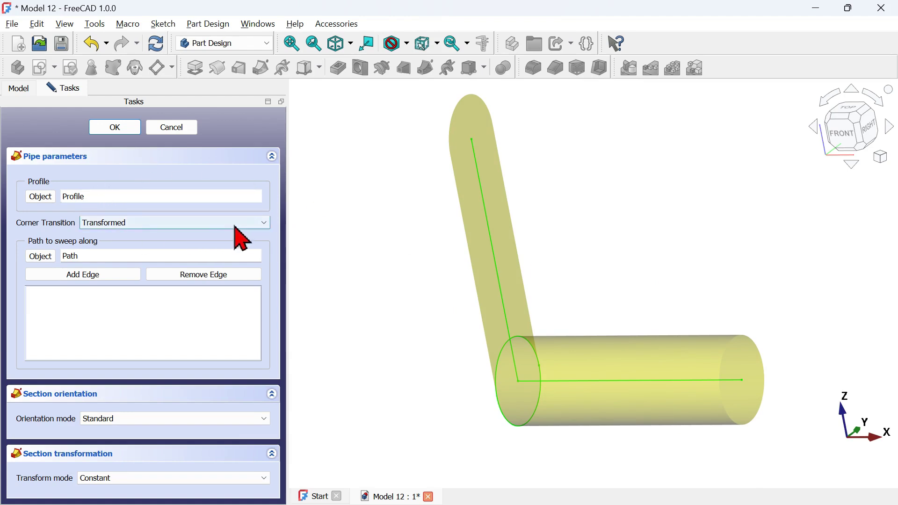
{"action": "left_click", "coordinate": [216, 225]}
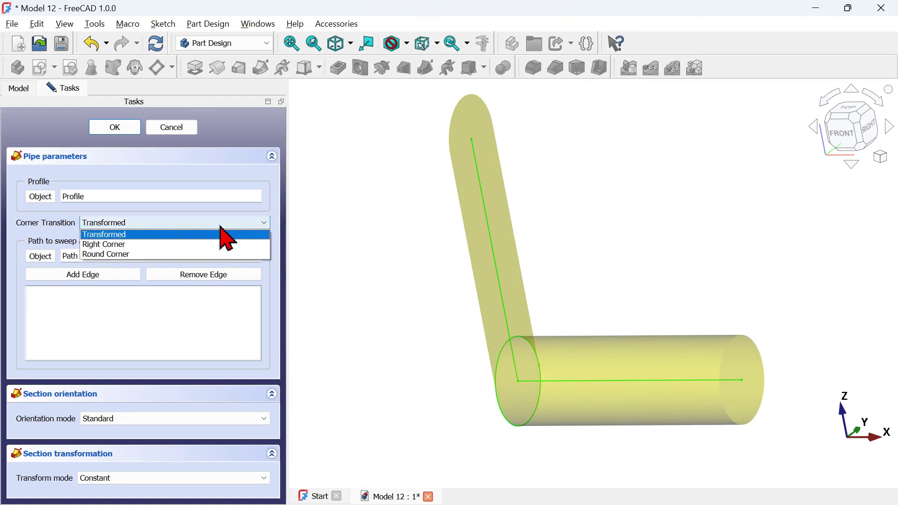
{"action": "left_click", "coordinate": [194, 245]}
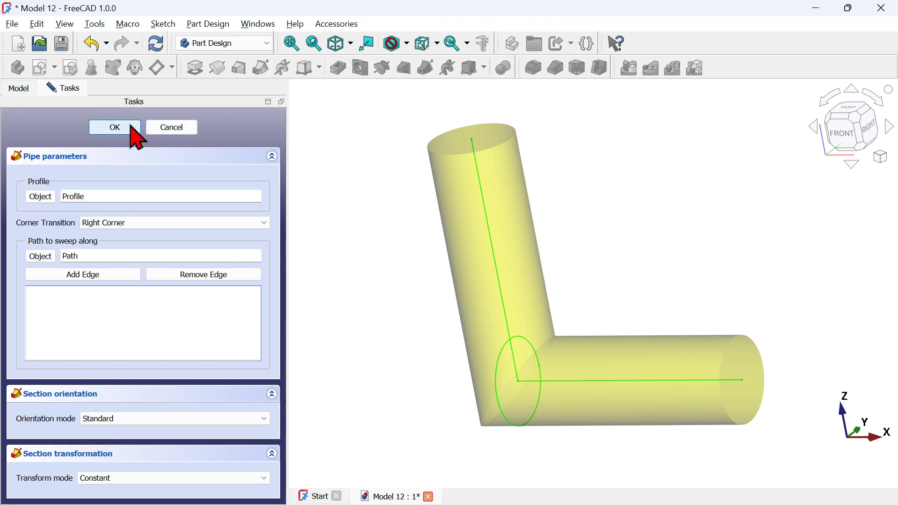
{"action": "left_click", "coordinate": [115, 127]}
Inspect the swept pipe's corner and compare it with the finished connector in the Model 12 reference window.
{"action": "middle_click_drag", "start_coordinate": [641, 270], "coordinate": [687, 294]}
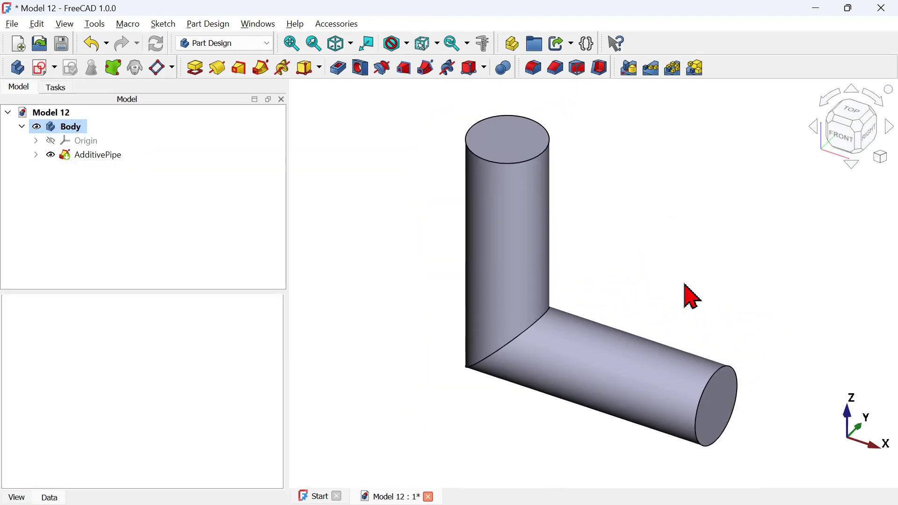
{"action": "mouse_move", "coordinate": [601, 295]}
{"action": "middle_mouse_down"}
{"action": "mouse_move", "coordinate": [686, 250]}
{"action": "mouse_move", "coordinate": [675, 195]}
{"action": "mouse_move", "coordinate": [683, 259]}
{"action": "mouse_move", "coordinate": [640, 296]}
{"action": "mouse_move", "coordinate": [700, 184]}
{"action": "mouse_move", "coordinate": [649, 219]}
{"action": "mouse_move", "coordinate": [643, 239]}
{"action": "mouse_move", "coordinate": [687, 224]}
{"action": "middle_mouse_up"}
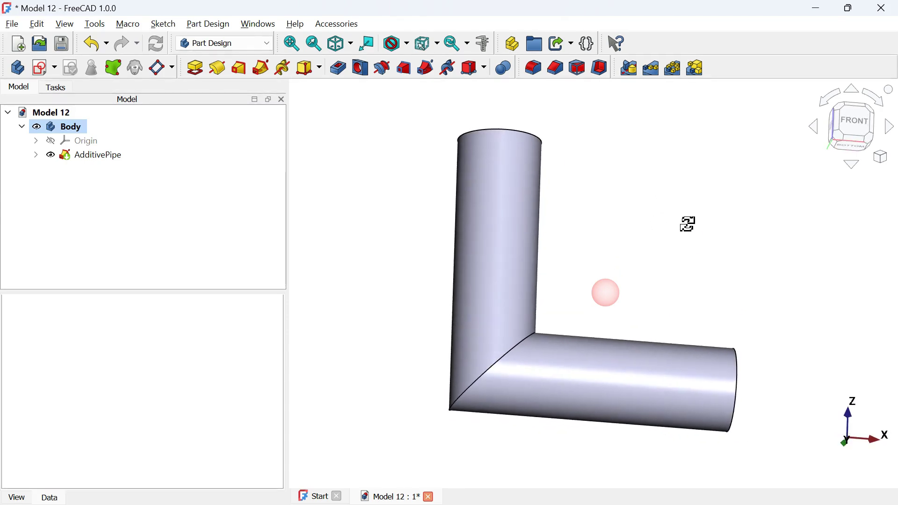
{"action": "middle_click_drag", "start_coordinate": [473, 403], "coordinate": [589, 323]}
{"action": "key", "text": "alt+Tab"}
{"action": "key", "text": "alt+Tab"}
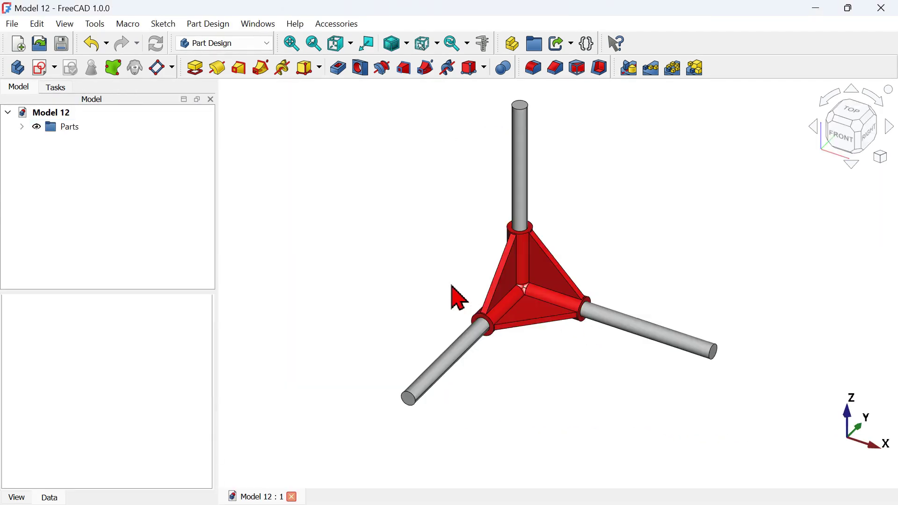
Examine the rounded outer corner of the finished connector in the reference window and return to the working model.
{"action": "middle_click_drag", "start_coordinate": [453, 288], "coordinate": [578, 307]}
{"action": "scroll", "coordinate": [333, 312], "scroll_direction": "up", "scroll_amount": 5}
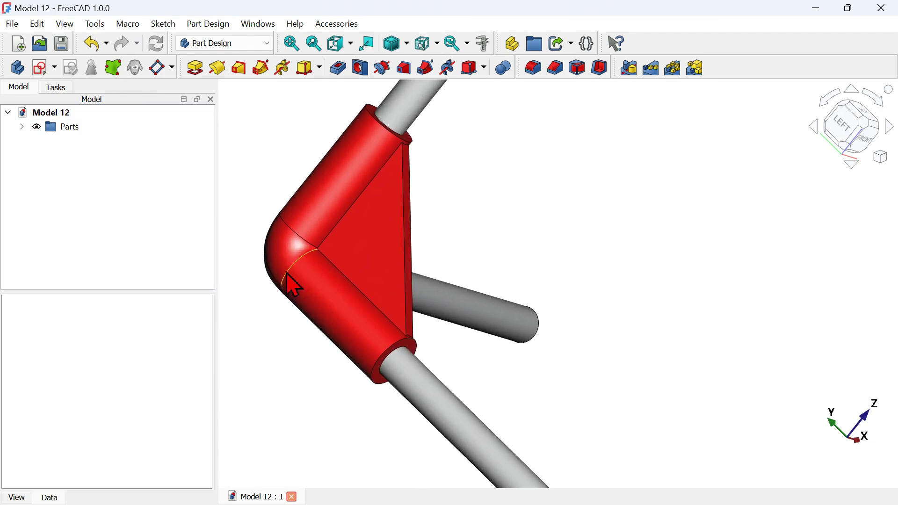
{"action": "key", "text": "alt+Tab"}
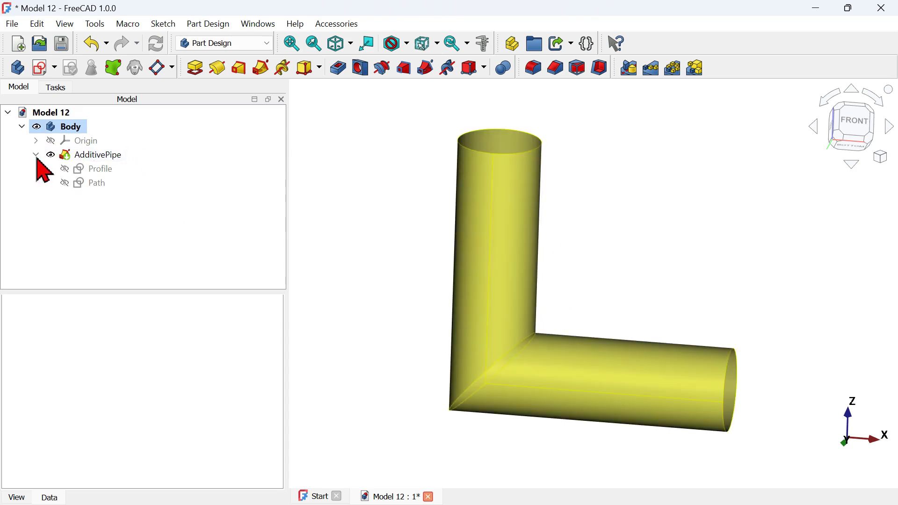
Edit the Path sketch and fillet the corner between its vertical and horizontal lines with the corner preserved.
{"action": "double_click", "coordinate": [101, 184]}
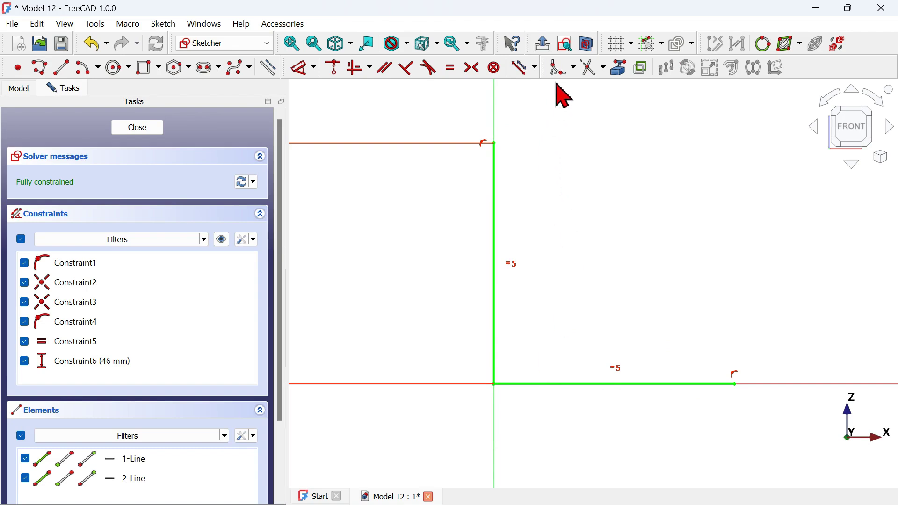
{"action": "left_click", "coordinate": [561, 68]}
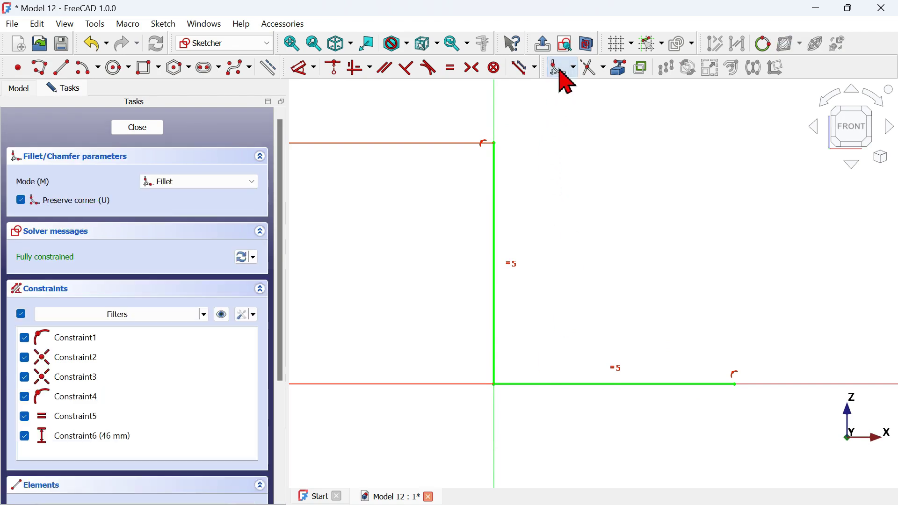
{"action": "left_click", "coordinate": [493, 346]}
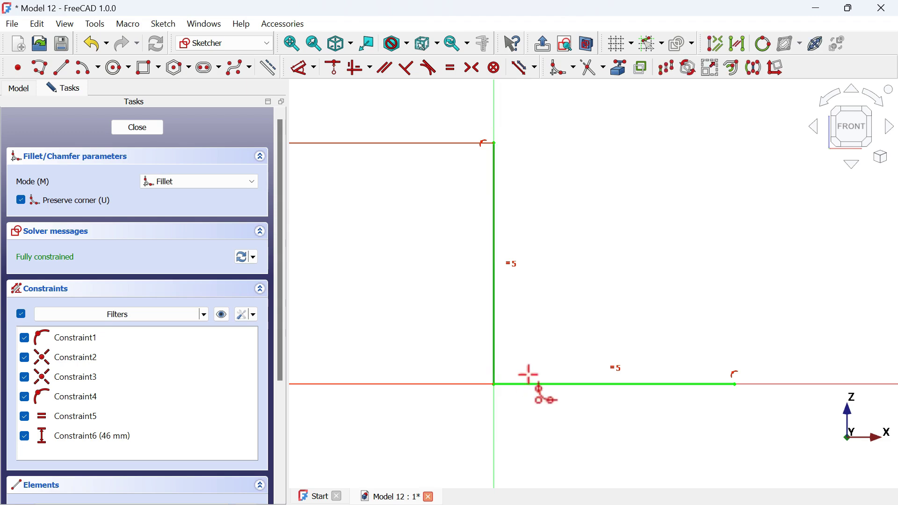
{"action": "left_click", "coordinate": [547, 381]}
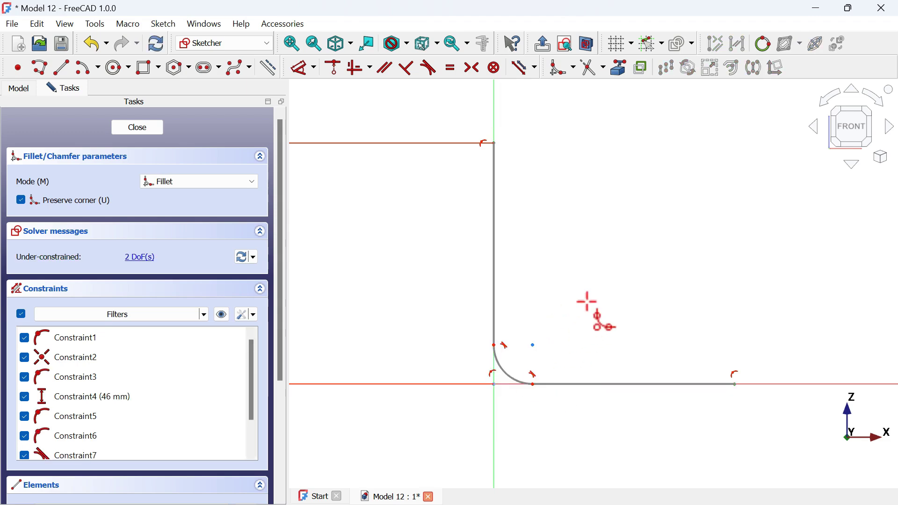
{"action": "scroll", "coordinate": [587, 301], "scroll_direction": "down", "scroll_amount": 3}
{"action": "scroll", "coordinate": [561, 320], "scroll_direction": "up", "scroll_amount": 3}
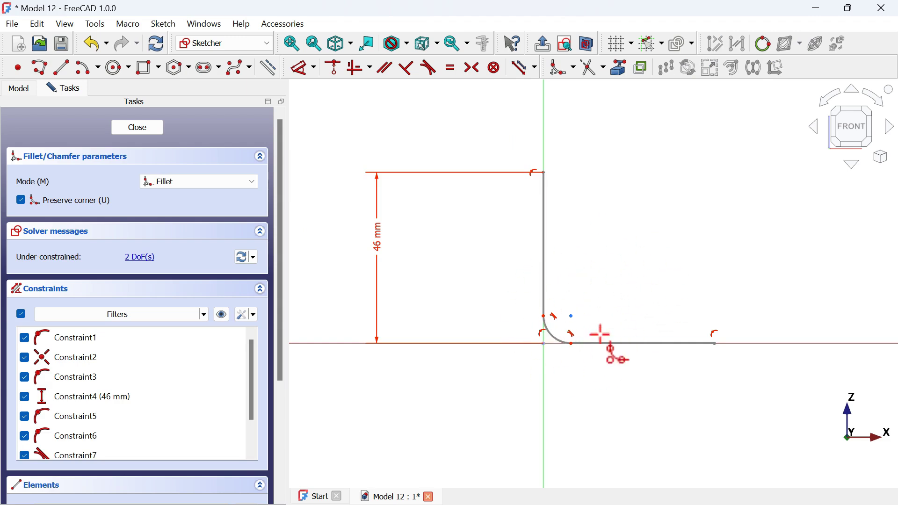
Dimension the fillet arc of the path with a radius of 8 mm.
{"action": "left_click", "coordinate": [301, 68]}
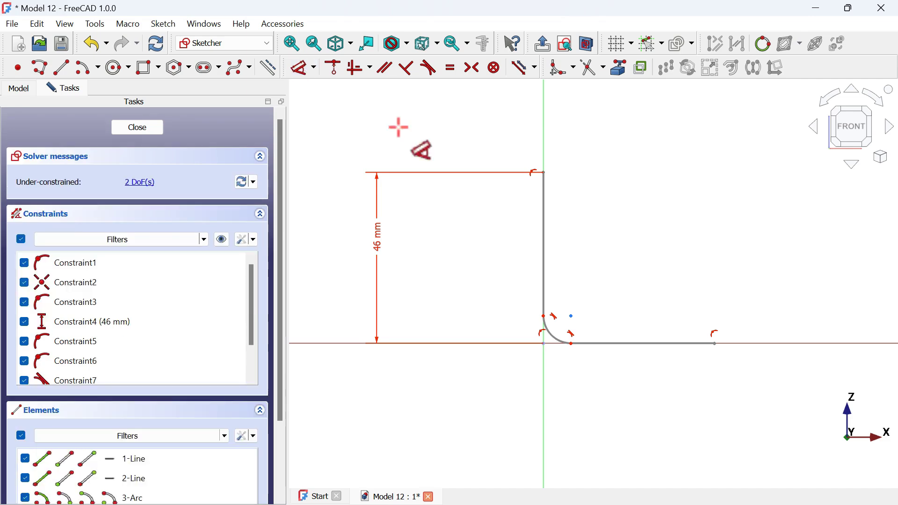
{"action": "left_click", "coordinate": [548, 336]}
{"action": "left_click", "coordinate": [617, 277]}
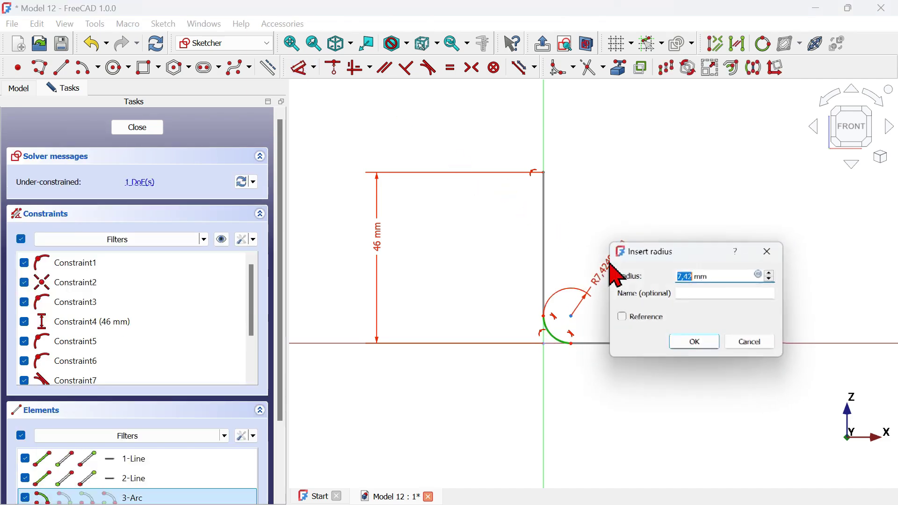
{"action": "type", "text": "8"}
{"action": "key", "text": "Return"}
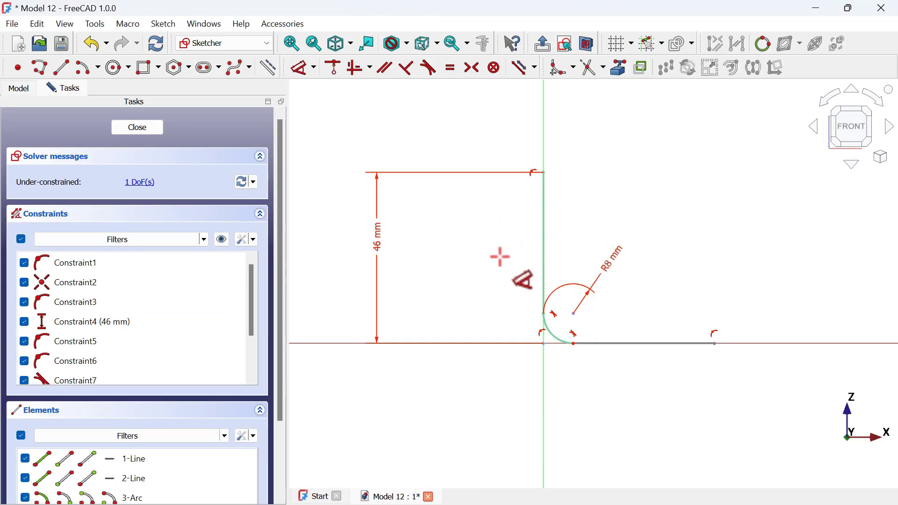
Constrain the path's vertical and horizontal lines to equal length and close the sketch.
{"action": "left_click", "coordinate": [548, 234]}
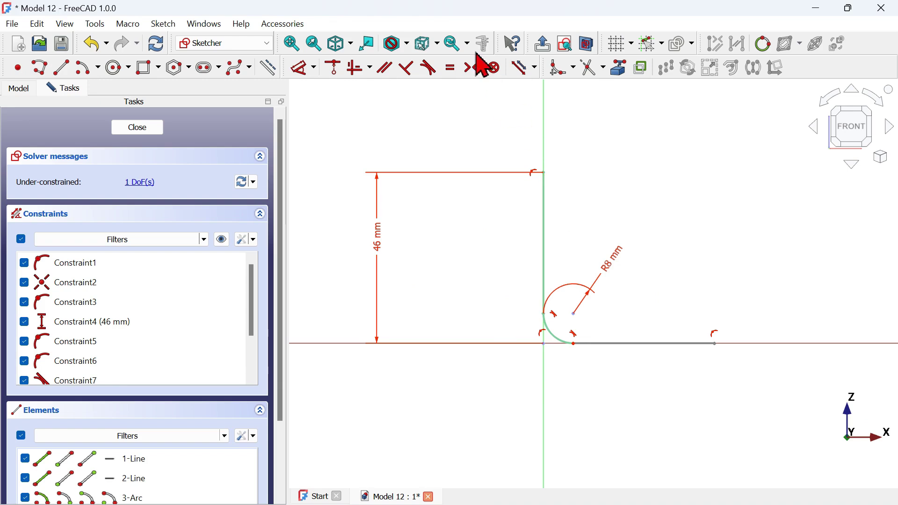
{"action": "left_click", "coordinate": [452, 68]}
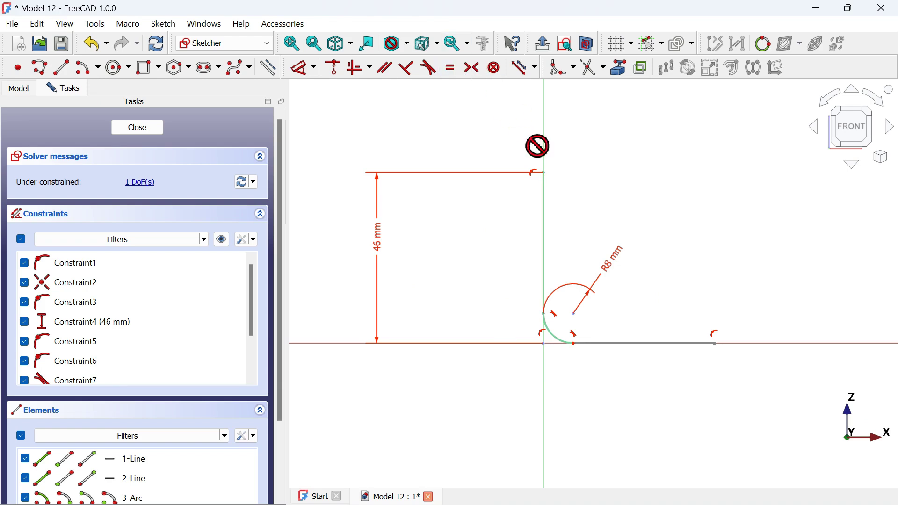
{"action": "left_click", "coordinate": [547, 218]}
{"action": "left_click", "coordinate": [666, 345]}
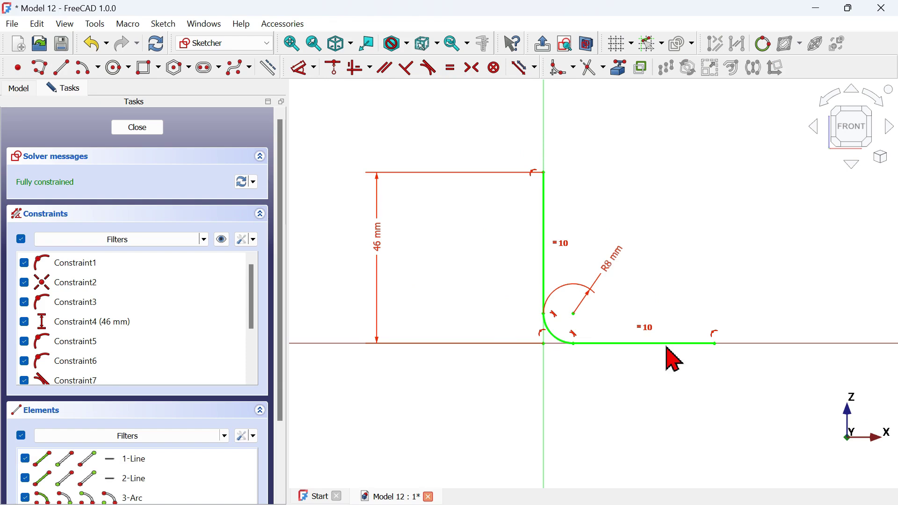
{"action": "key", "text": "Escape"}
{"action": "key", "text": "Escape"}
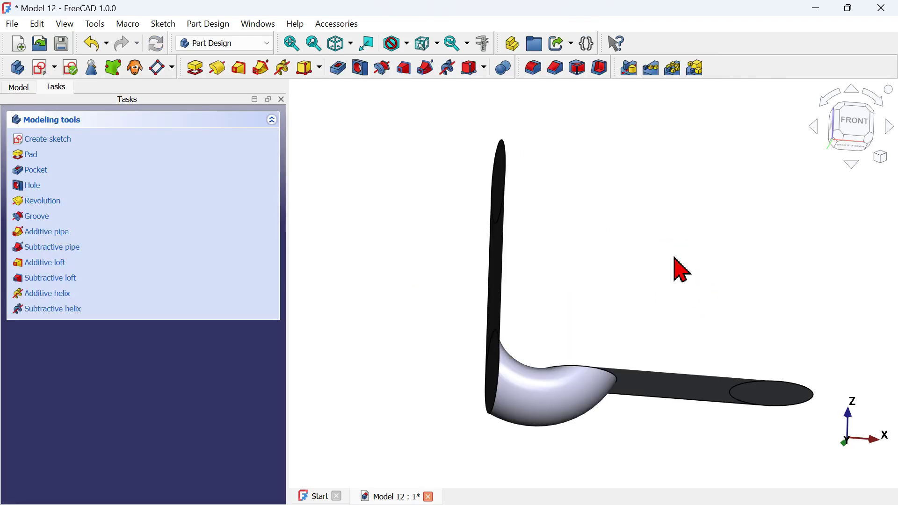
Reopen the Additive Pipe for editing and try the Round Corner transition on the distorted sweep.
{"action": "mouse_move", "coordinate": [625, 290]}
{"action": "middle_mouse_down"}
{"action": "mouse_move", "coordinate": [543, 327]}
{"action": "mouse_move", "coordinate": [575, 347]}
{"action": "mouse_move", "coordinate": [587, 340]}
{"action": "mouse_move", "coordinate": [543, 322]}
{"action": "mouse_move", "coordinate": [552, 335]}
{"action": "mouse_move", "coordinate": [673, 325]}
{"action": "mouse_move", "coordinate": [661, 345]}
{"action": "middle_mouse_up"}
{"action": "key", "text": "v"}
{"action": "key", "text": "f"}
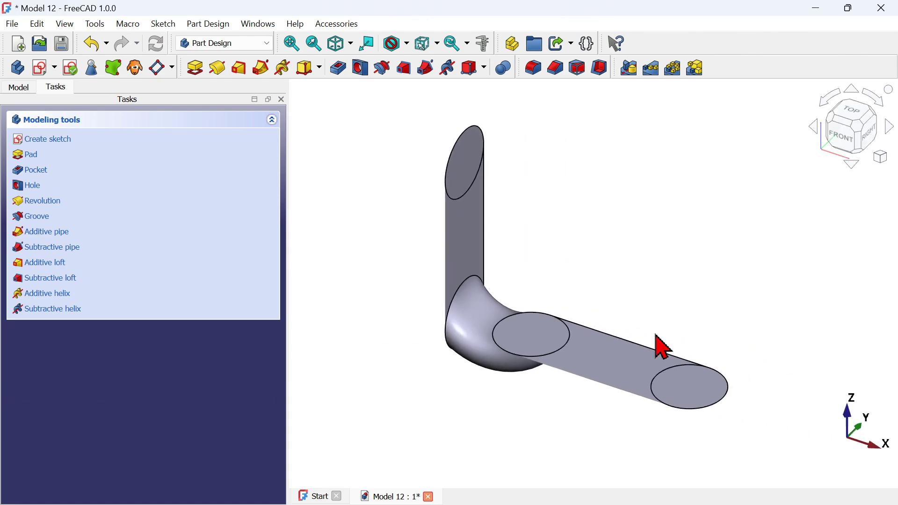
{"action": "left_click", "coordinate": [21, 89]}
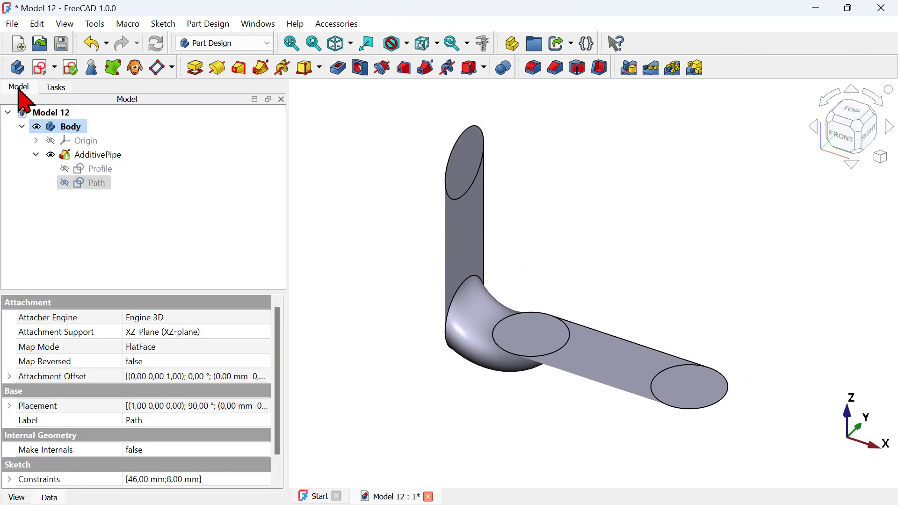
{"action": "left_click", "coordinate": [100, 159]}
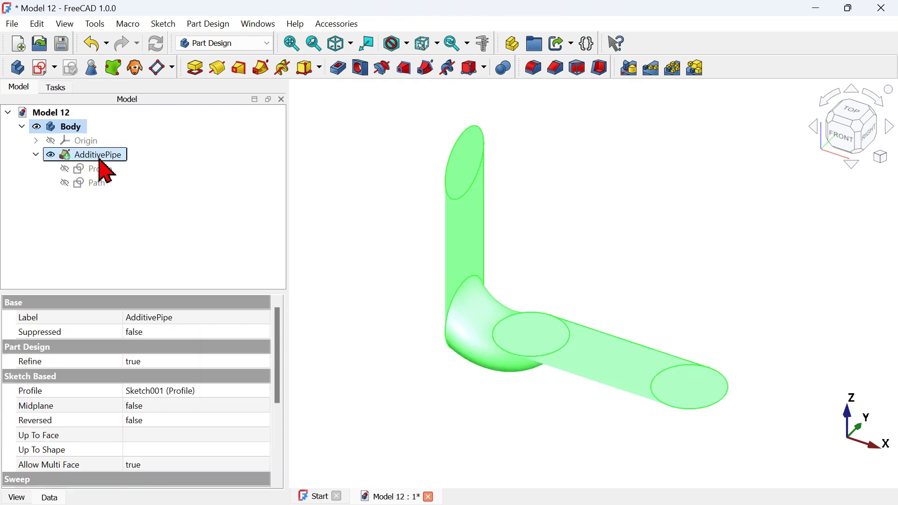
{"action": "double_click", "coordinate": [99, 157]}
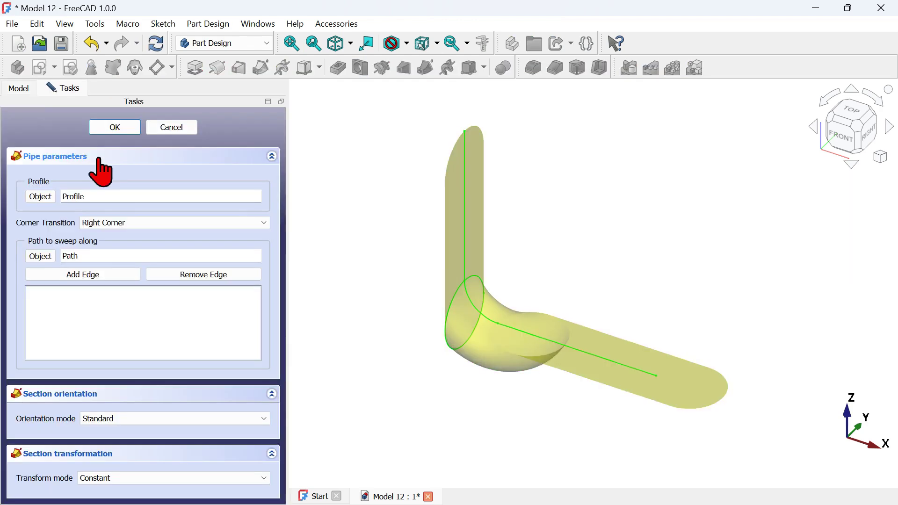
{"action": "left_click", "coordinate": [235, 224]}
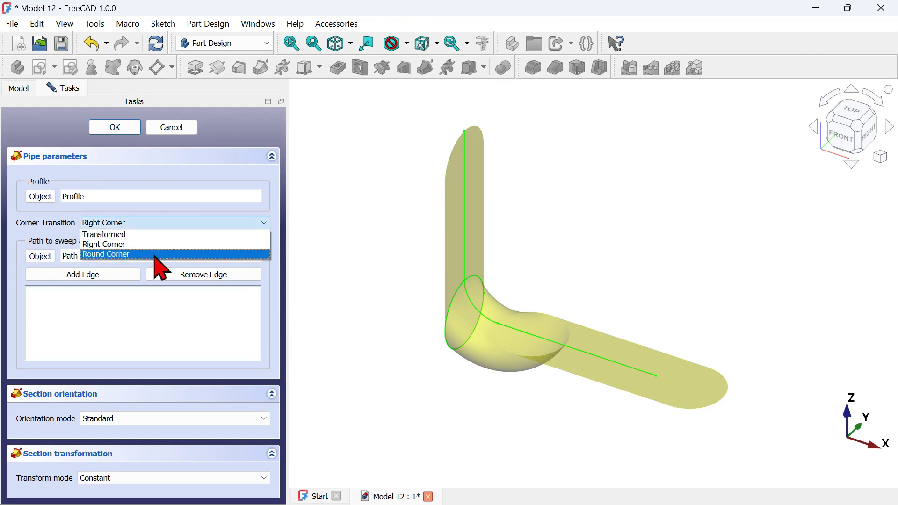
{"action": "left_click", "coordinate": [155, 255]}
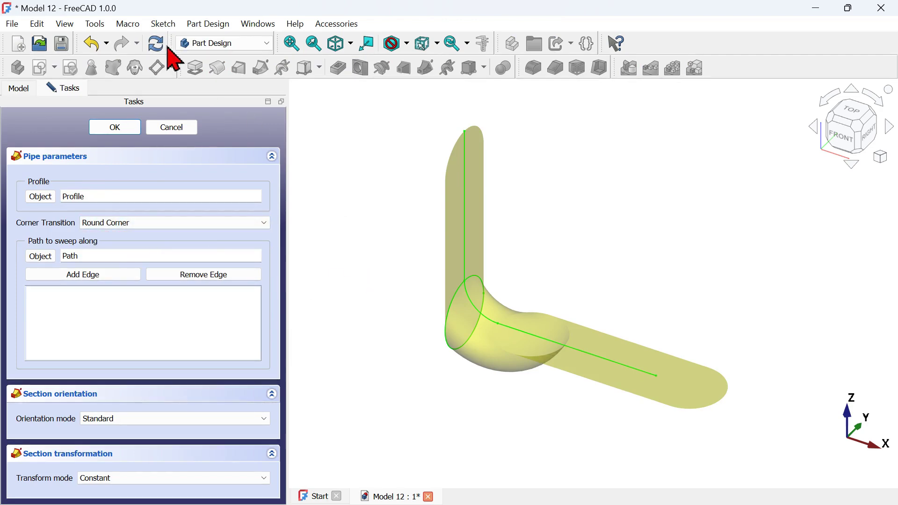
{"action": "mouse_move", "coordinate": [409, 252]}
{"action": "middle_mouse_down"}
{"action": "mouse_move", "coordinate": [509, 275]}
{"action": "mouse_move", "coordinate": [387, 221]}
{"action": "middle_mouse_up"}
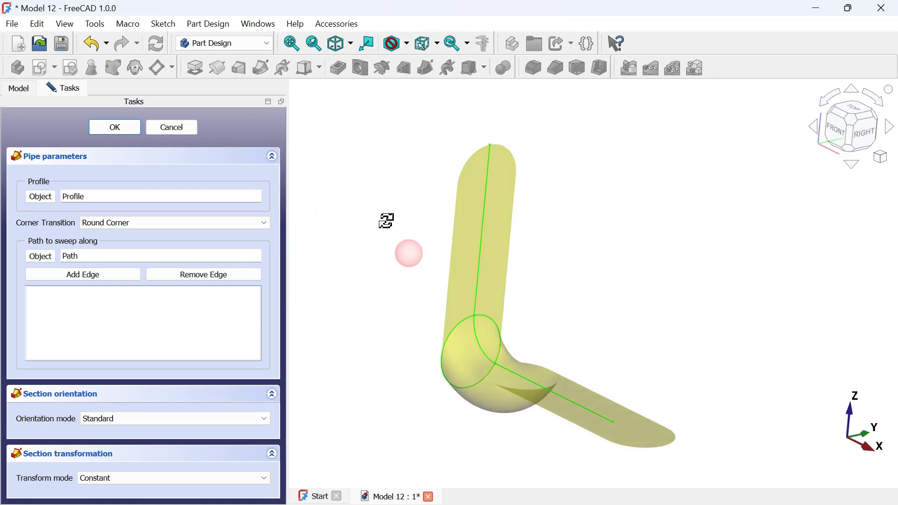
Try the Transformed corner transition, then restore Right Corner and accept the Additive Pipe.
{"action": "left_click", "coordinate": [217, 224]}
{"action": "left_click", "coordinate": [159, 235]}
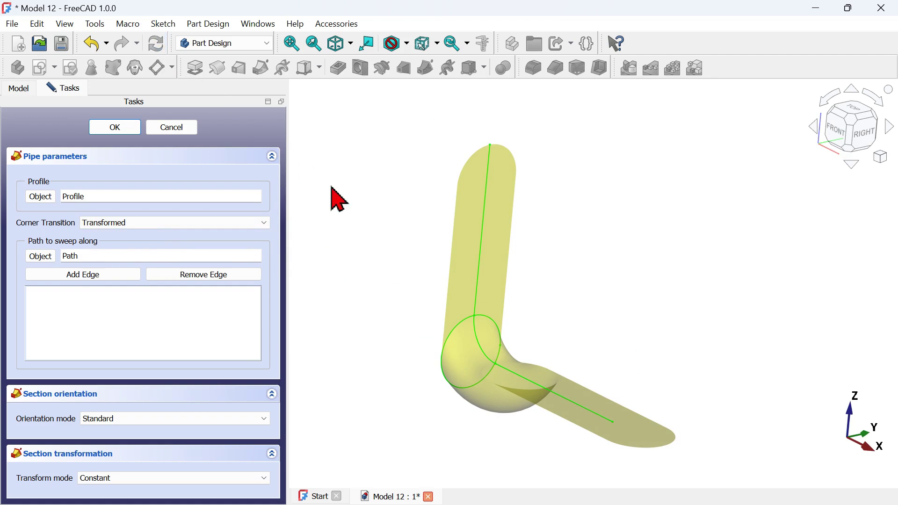
{"action": "mouse_move", "coordinate": [404, 269]}
{"action": "middle_mouse_down"}
{"action": "mouse_move", "coordinate": [394, 272]}
{"action": "mouse_move", "coordinate": [505, 302]}
{"action": "mouse_move", "coordinate": [415, 289]}
{"action": "mouse_move", "coordinate": [530, 293]}
{"action": "mouse_move", "coordinate": [491, 257]}
{"action": "mouse_move", "coordinate": [412, 255]}
{"action": "middle_mouse_up"}
{"action": "left_click", "coordinate": [249, 223]}
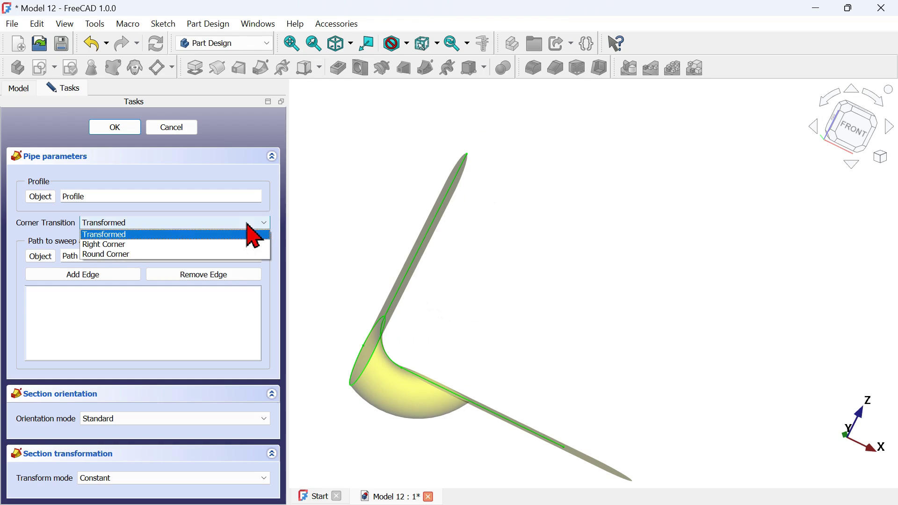
{"action": "left_click", "coordinate": [153, 246]}
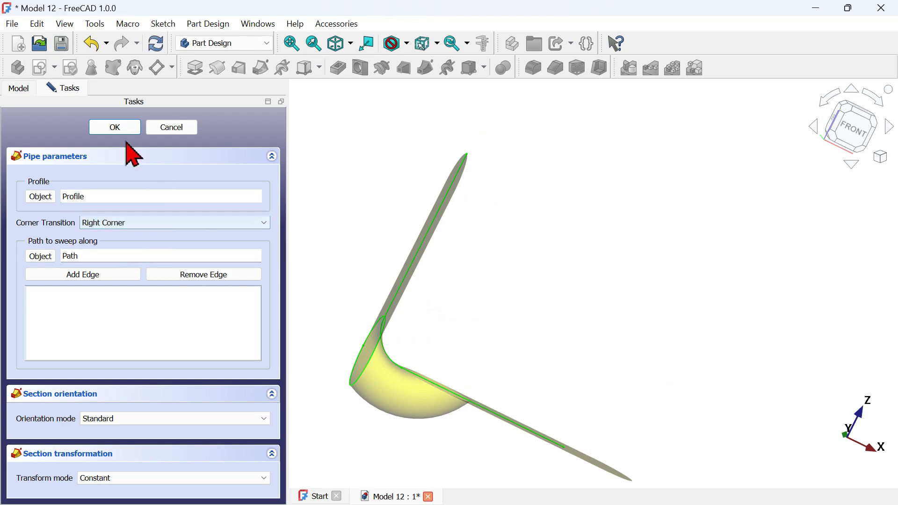
{"action": "left_click", "coordinate": [114, 130]}
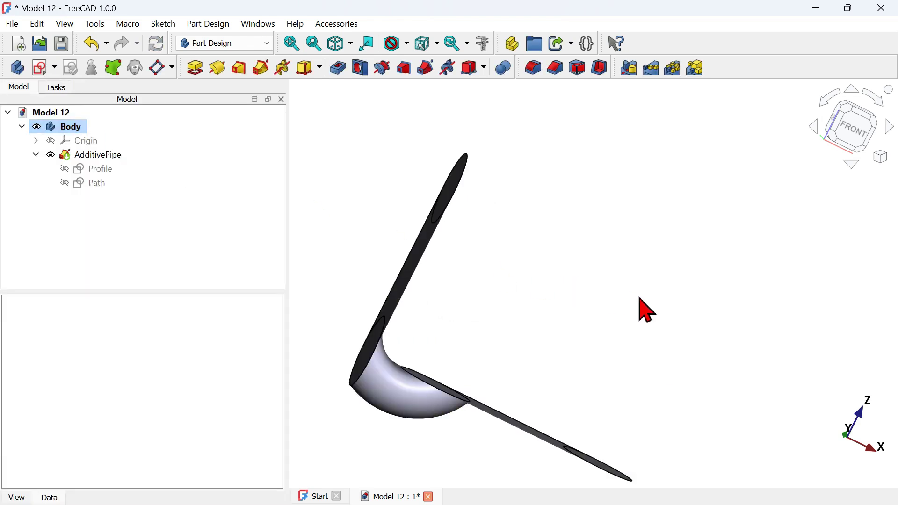
Hide the Additive Pipe and show its Profile and Path sketches.
{"action": "mouse_move", "coordinate": [639, 297]}
{"action": "middle_mouse_down"}
{"action": "mouse_move", "coordinate": [543, 293]}
{"action": "mouse_move", "coordinate": [653, 316]}
{"action": "mouse_move", "coordinate": [555, 290]}
{"action": "mouse_move", "coordinate": [590, 313]}
{"action": "mouse_move", "coordinate": [623, 315]}
{"action": "mouse_move", "coordinate": [540, 295]}
{"action": "middle_mouse_up"}
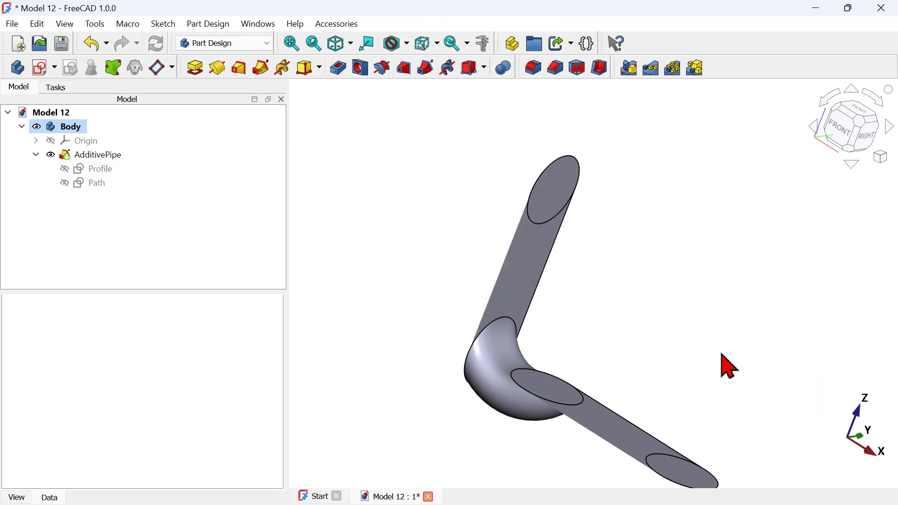
{"action": "key", "text": "0"}
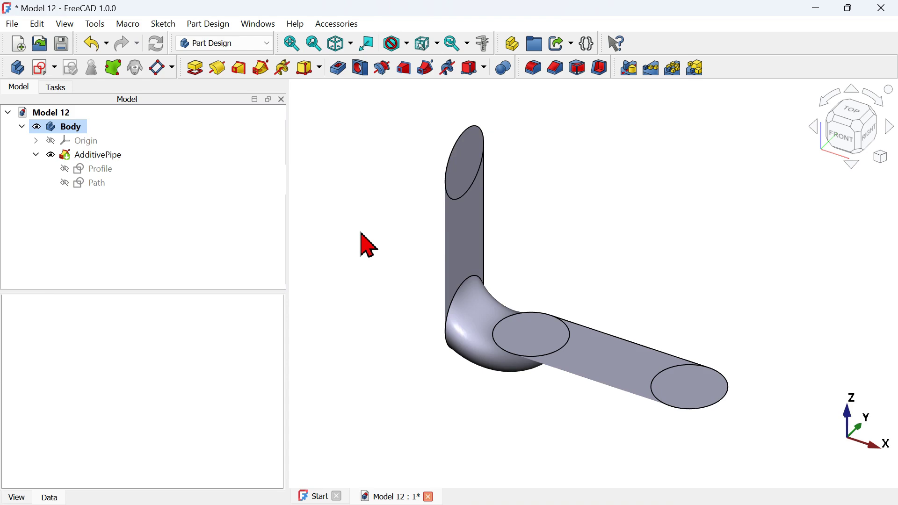
{"action": "left_click", "coordinate": [103, 155]}
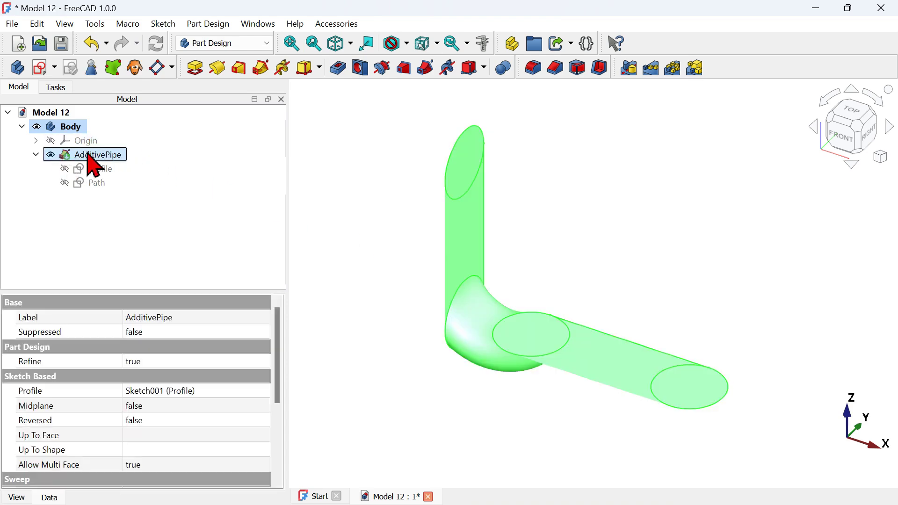
{"action": "key", "text": "space"}
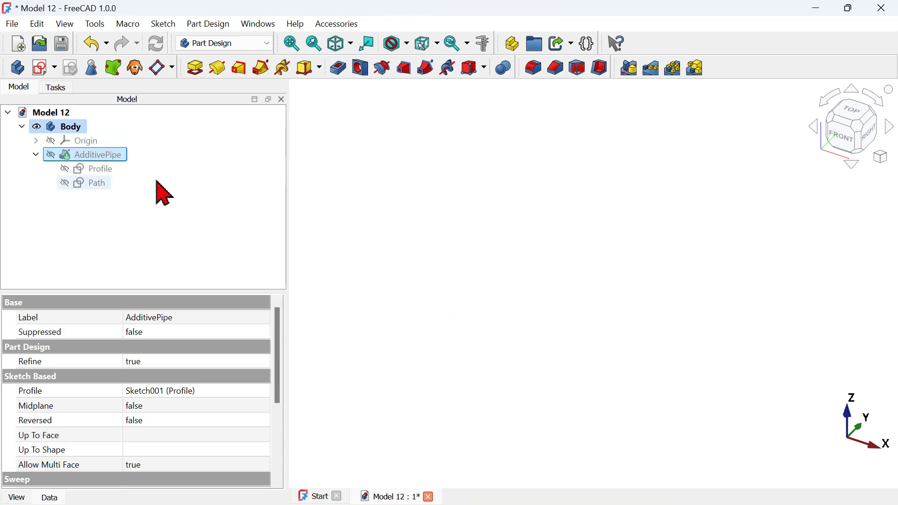
{"action": "left_click", "coordinate": [139, 231]}
{"action": "left_click", "coordinate": [93, 169]}
{"action": "left_click", "coordinate": [93, 183], "text": "ctrl"}
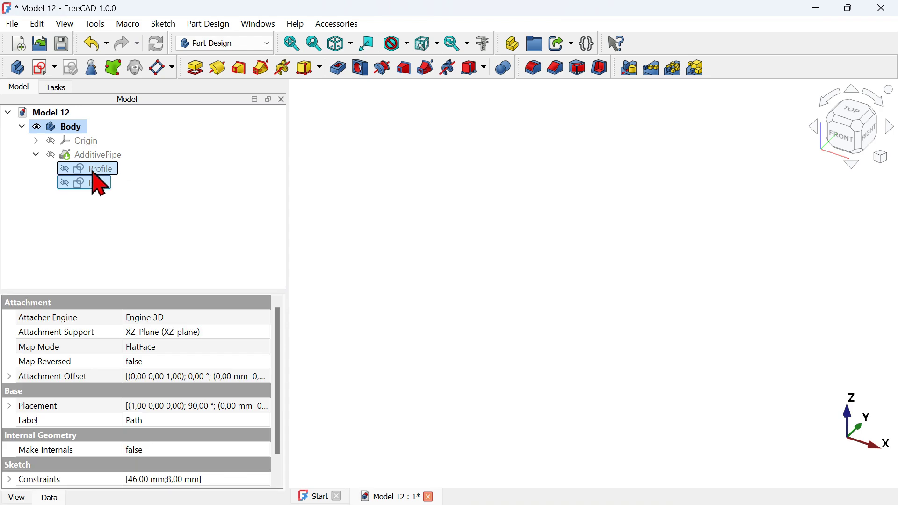
{"action": "key", "text": "space"}
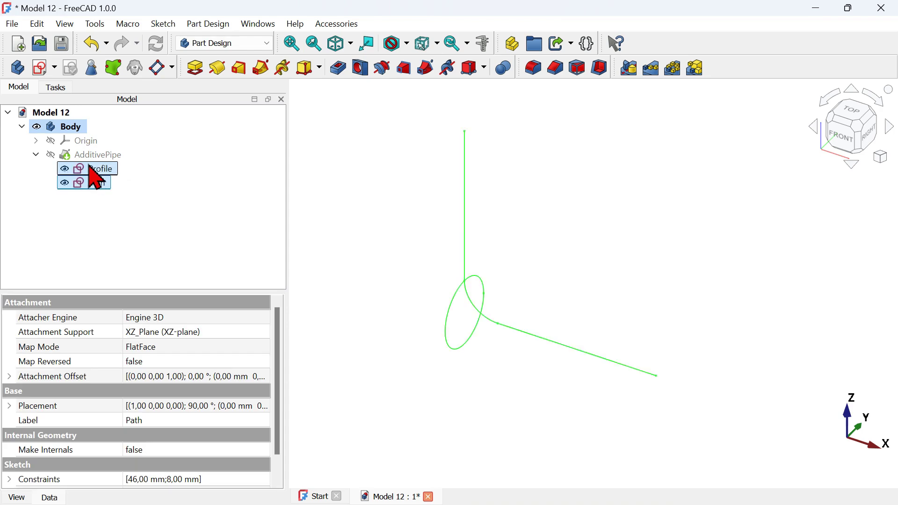
Change the Profile sketch's attachment from the YZ plane to the path's horizontal straight edge.
{"action": "left_click", "coordinate": [443, 261]}
{"action": "left_click", "coordinate": [841, 148]}
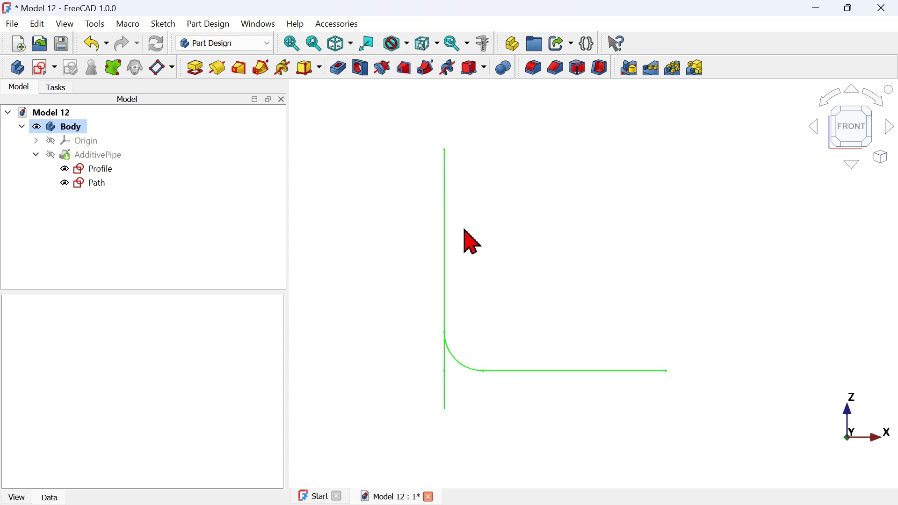
{"action": "key", "text": "0"}
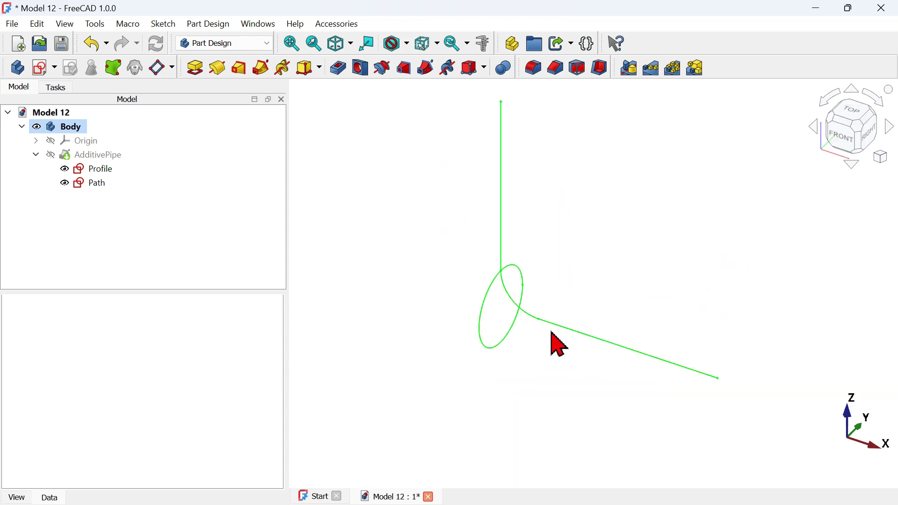
{"action": "left_click", "coordinate": [109, 172]}
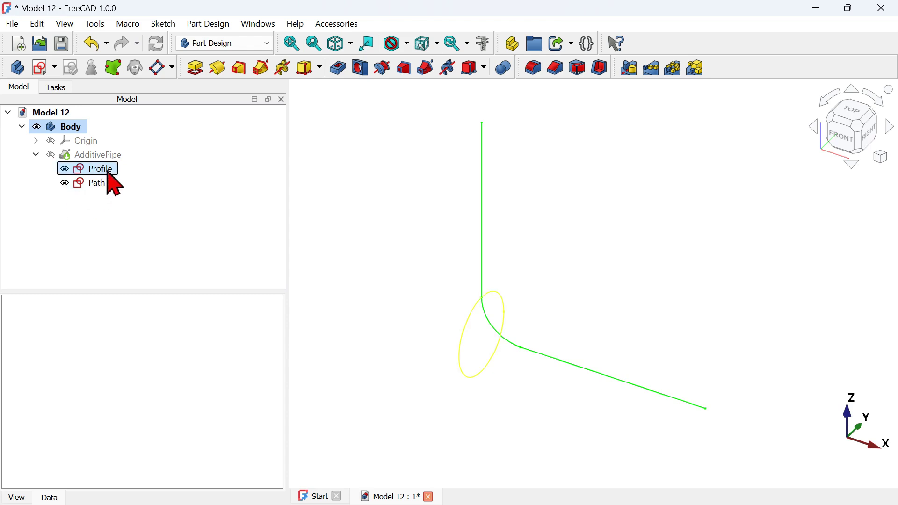
{"action": "right_click", "coordinate": [108, 172]}
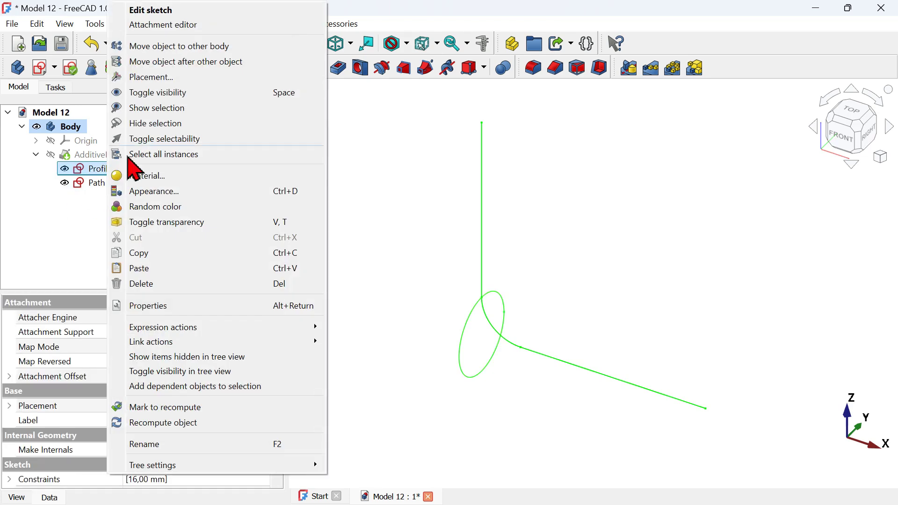
{"action": "left_click", "coordinate": [201, 38]}
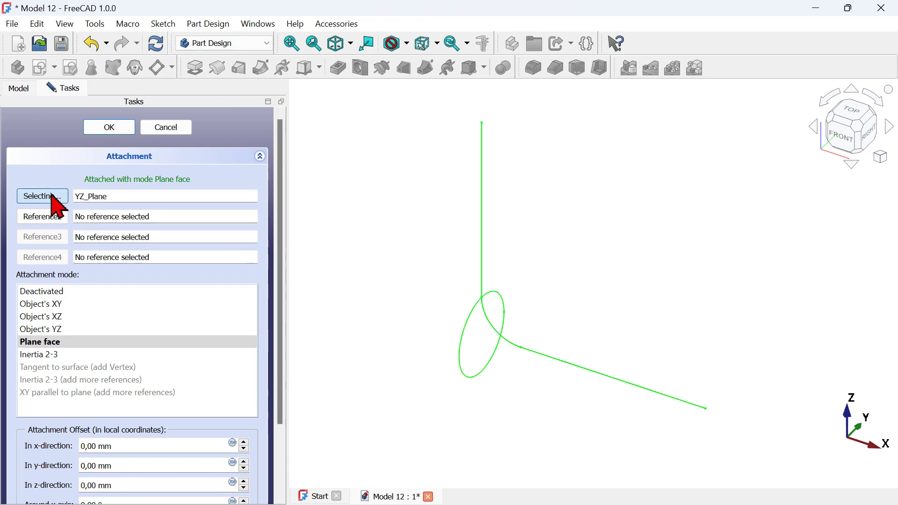
{"action": "left_click", "coordinate": [610, 376]}
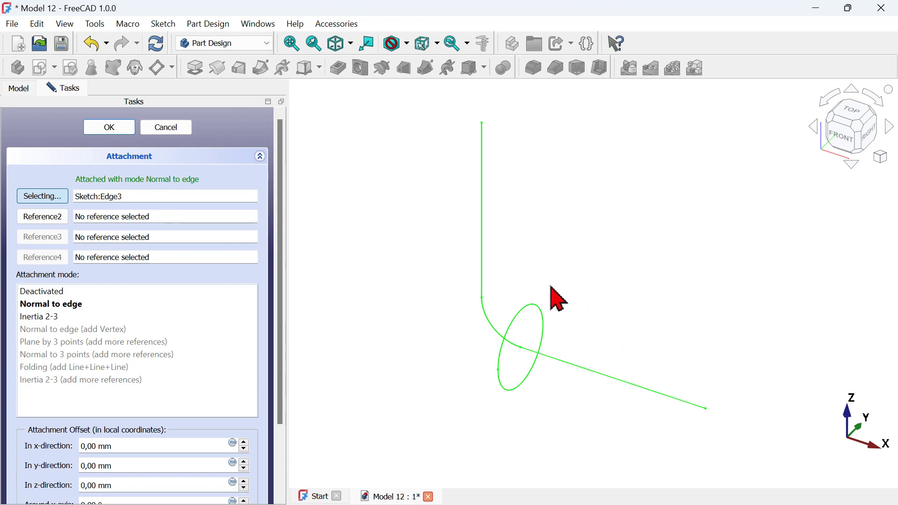
{"action": "mouse_move", "coordinate": [554, 290]}
{"action": "middle_mouse_down"}
{"action": "mouse_move", "coordinate": [601, 296]}
{"action": "mouse_move", "coordinate": [567, 283]}
{"action": "middle_mouse_up"}
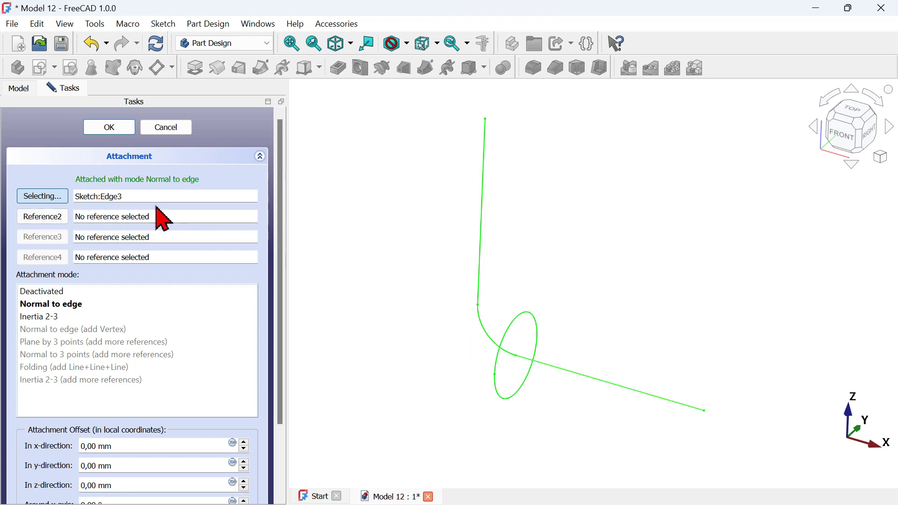
Set the Profile sketch's attachment mode to Inertia 2-3 and accept the attachment.
{"action": "left_click", "coordinate": [52, 319]}
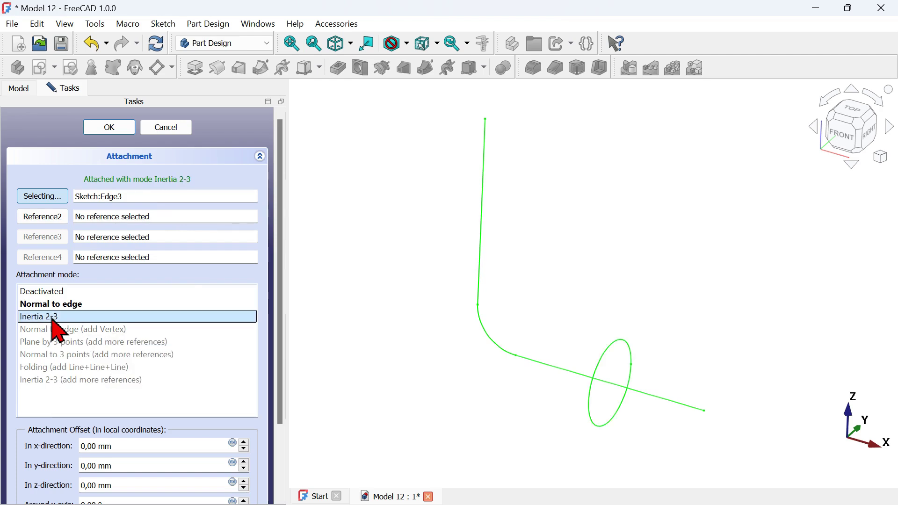
{"action": "middle_click_drag", "start_coordinate": [524, 333], "coordinate": [533, 317]}
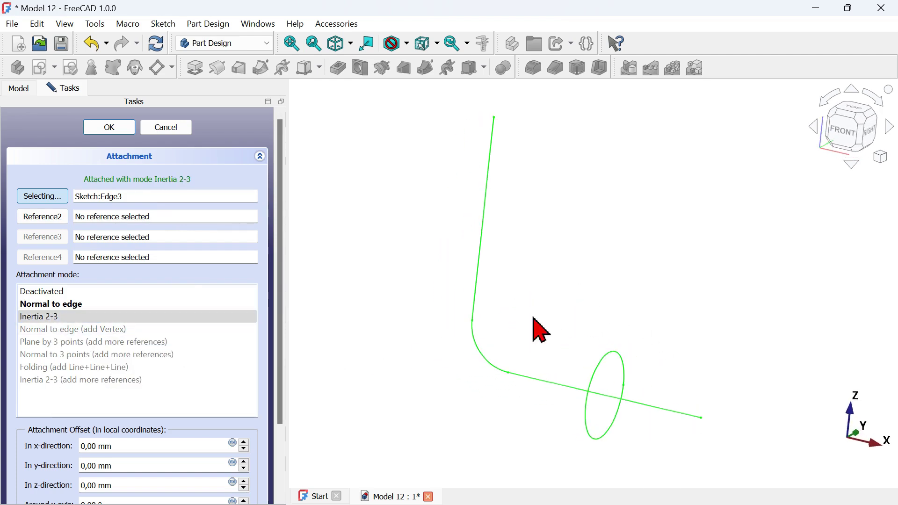
{"action": "left_click", "coordinate": [110, 129]}
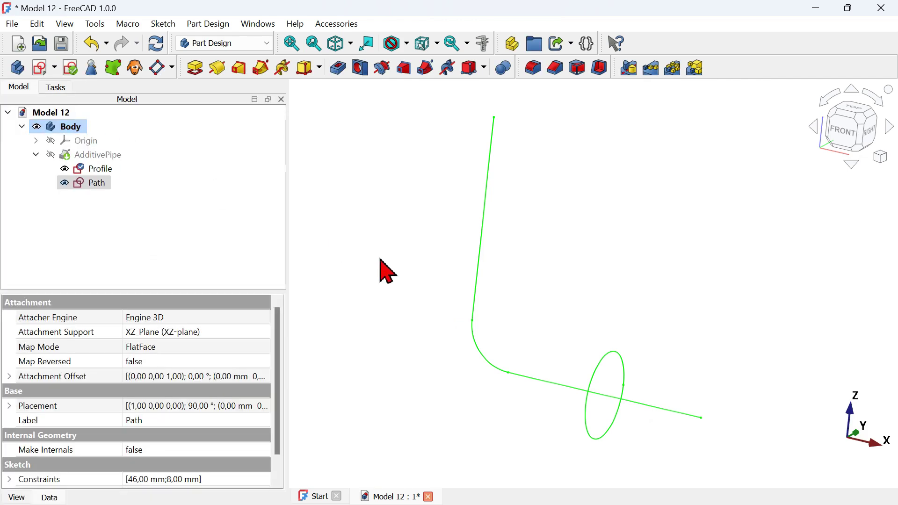
{"action": "key", "text": "0"}
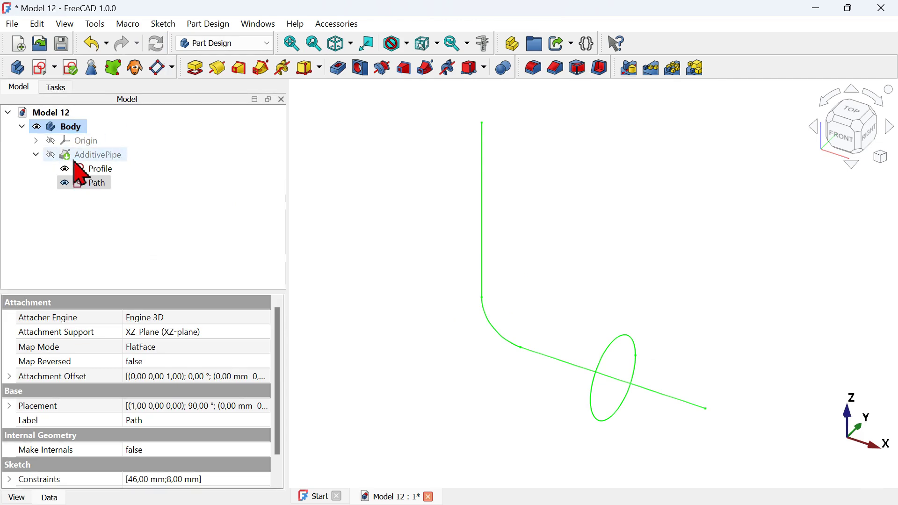
Show the Additive Pipe, hide its Profile and Path sketches, and save the document.
{"action": "left_click", "coordinate": [96, 155]}
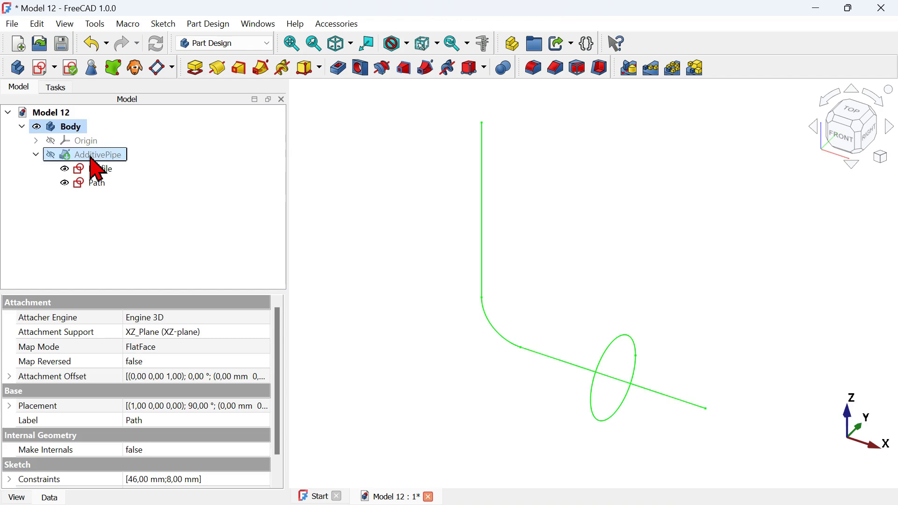
{"action": "key", "text": "space"}
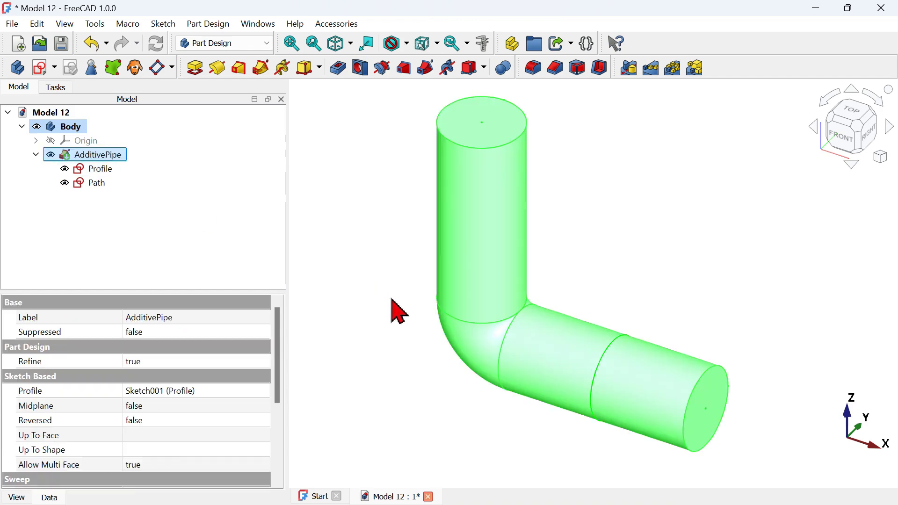
{"action": "left_click", "coordinate": [397, 311]}
{"action": "scroll", "coordinate": [394, 311], "scroll_direction": "down", "scroll_amount": 3}
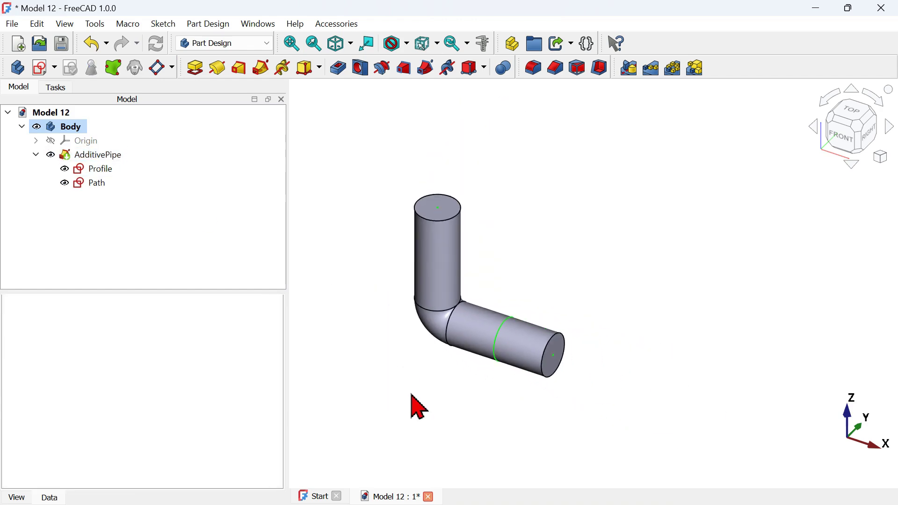
{"action": "middle_click_drag", "start_coordinate": [415, 407], "coordinate": [499, 287]}
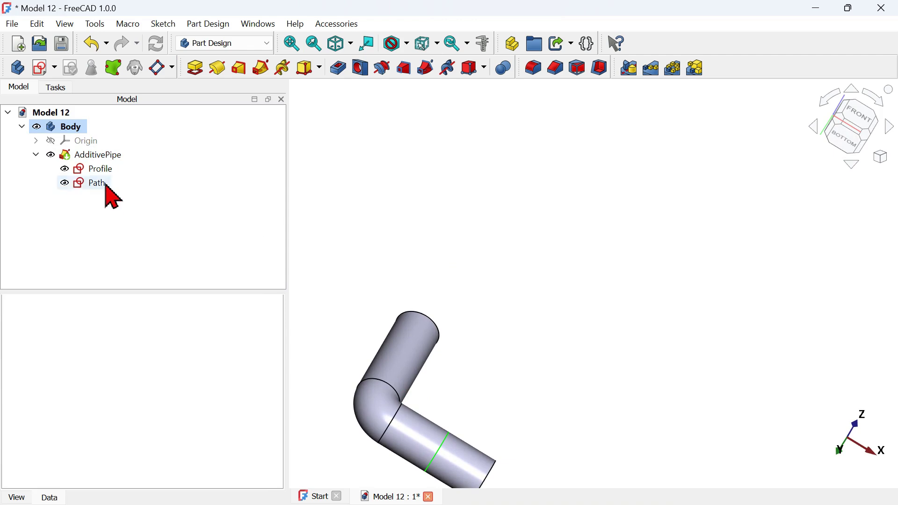
{"action": "left_click_drag", "start_coordinate": [132, 210], "coordinate": [105, 173]}
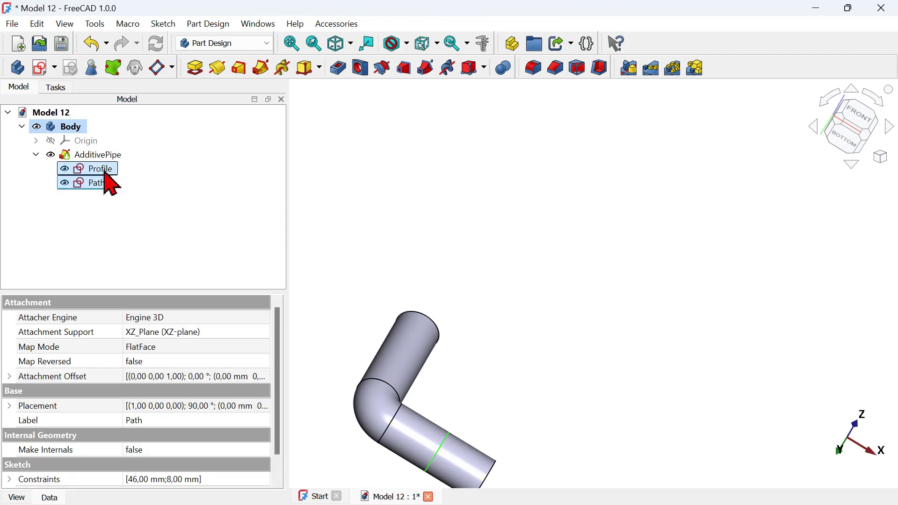
{"action": "left_click", "coordinate": [437, 242]}
{"action": "key", "text": "0"}
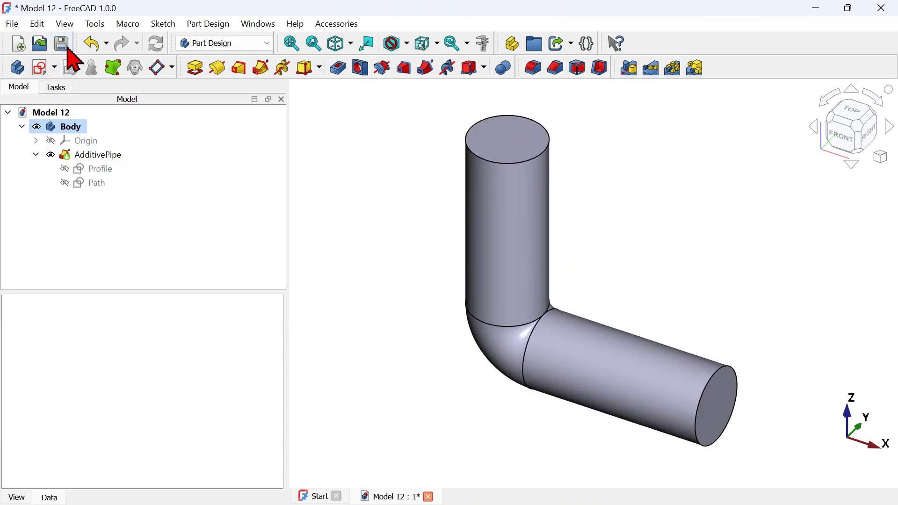
{"action": "left_click", "coordinate": [68, 47]}
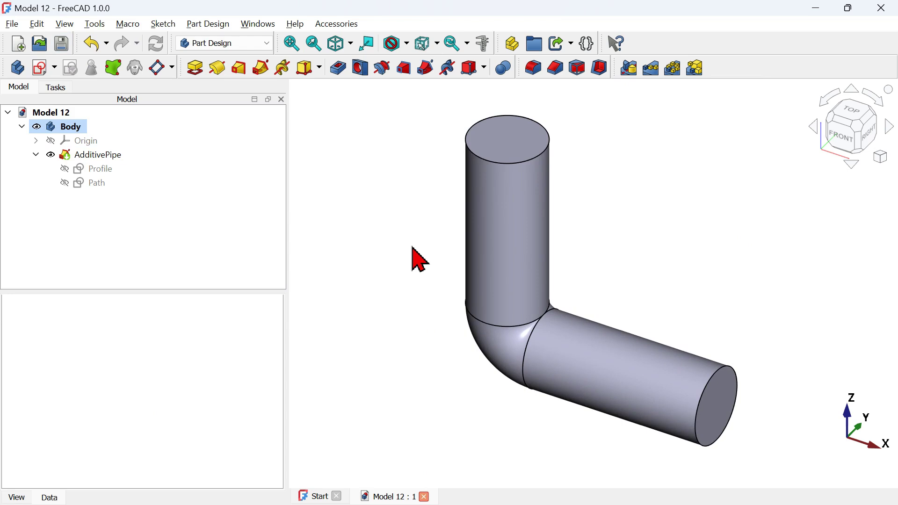
Check the triangular ribs on the finished connector in the other FreeCAD window, and start a new sketch on the XZ plane of the working model.
{"action": "key", "text": "alt+Tab"}
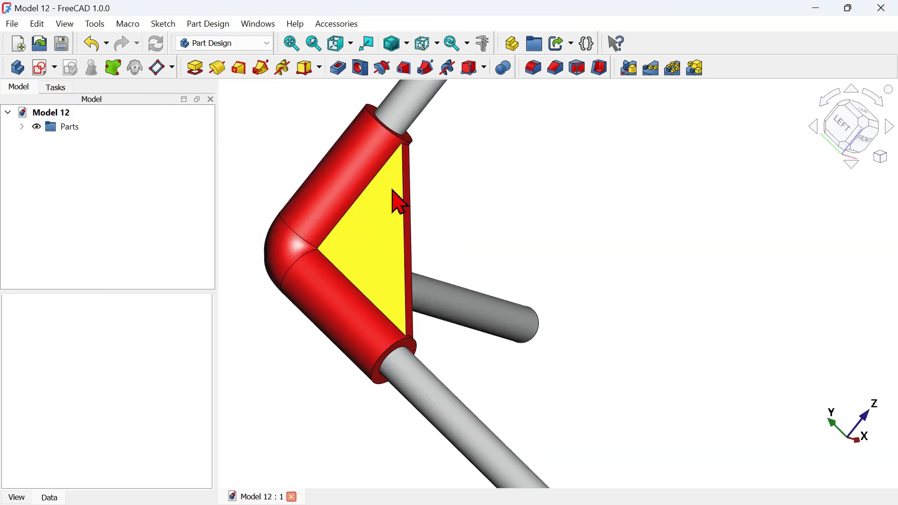
{"action": "mouse_move", "coordinate": [485, 244]}
{"action": "middle_mouse_down"}
{"action": "mouse_move", "coordinate": [350, 216]}
{"action": "mouse_move", "coordinate": [371, 245]}
{"action": "middle_mouse_up"}
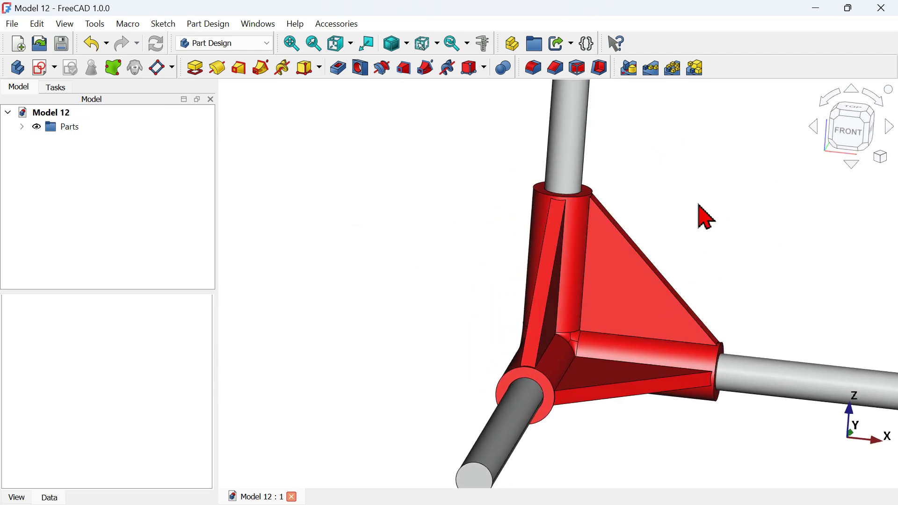
{"action": "middle_click_drag", "start_coordinate": [702, 214], "coordinate": [598, 234]}
{"action": "key", "text": "alt+Tab"}
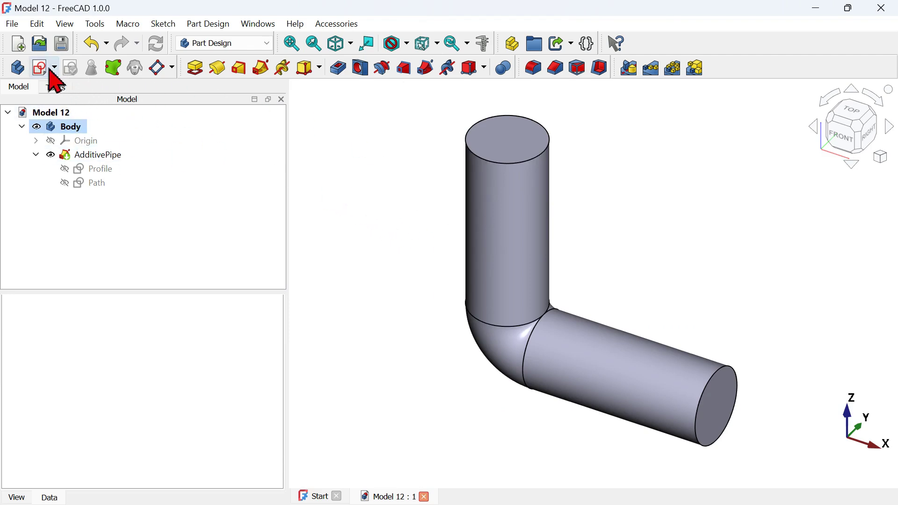
{"action": "left_click", "coordinate": [45, 69]}
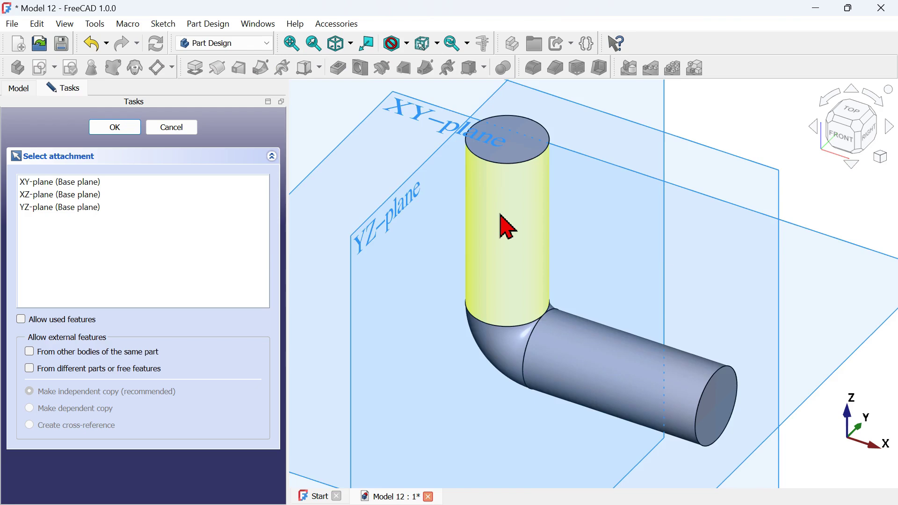
{"action": "scroll", "coordinate": [501, 225], "scroll_direction": "down", "scroll_amount": 4}
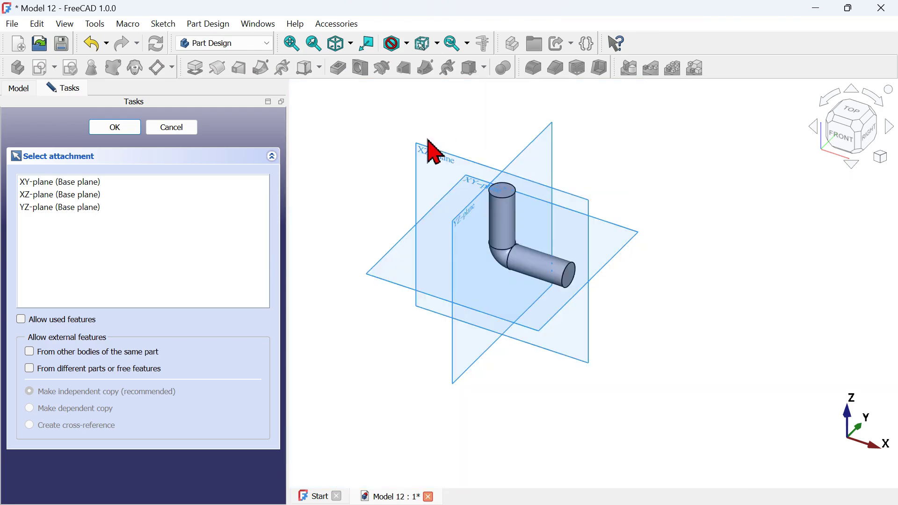
{"action": "left_click", "coordinate": [439, 164]}
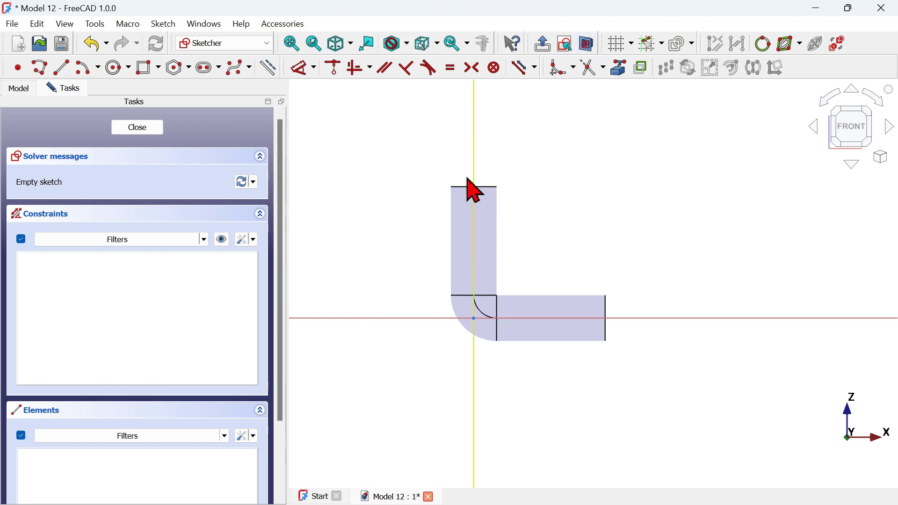
{"action": "scroll", "coordinate": [550, 241], "scroll_direction": "up", "scroll_amount": 1}
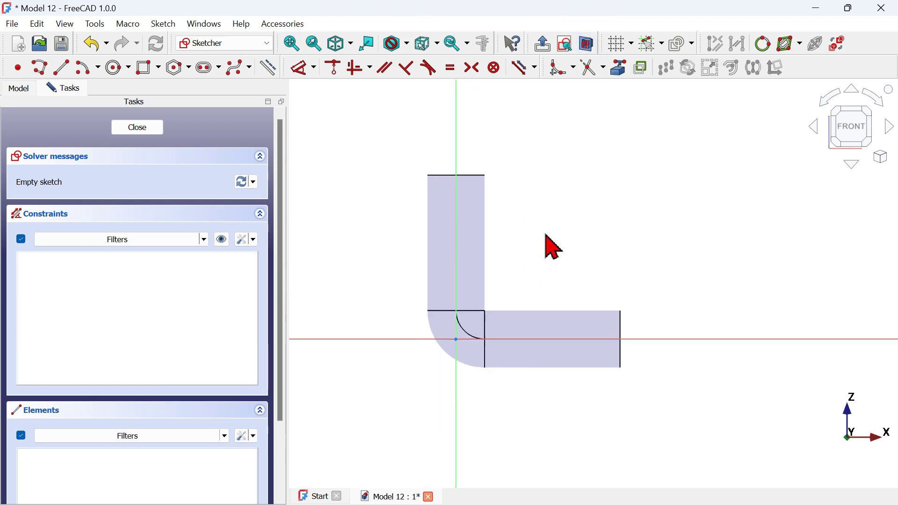
{"action": "scroll", "coordinate": [546, 235], "scroll_direction": "up", "scroll_amount": 2}
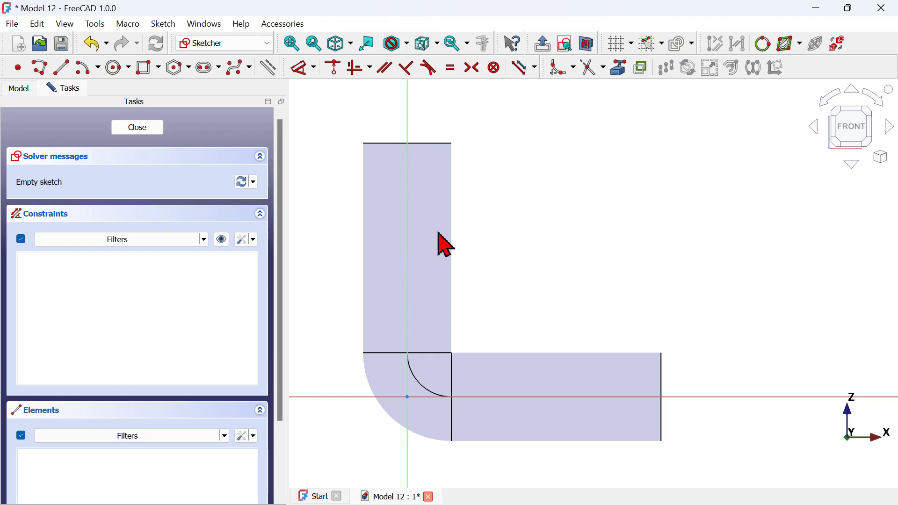
Project the end edges of the vertical and horizontal tubes into the sketch as external geometry.
{"action": "left_click", "coordinate": [620, 70]}
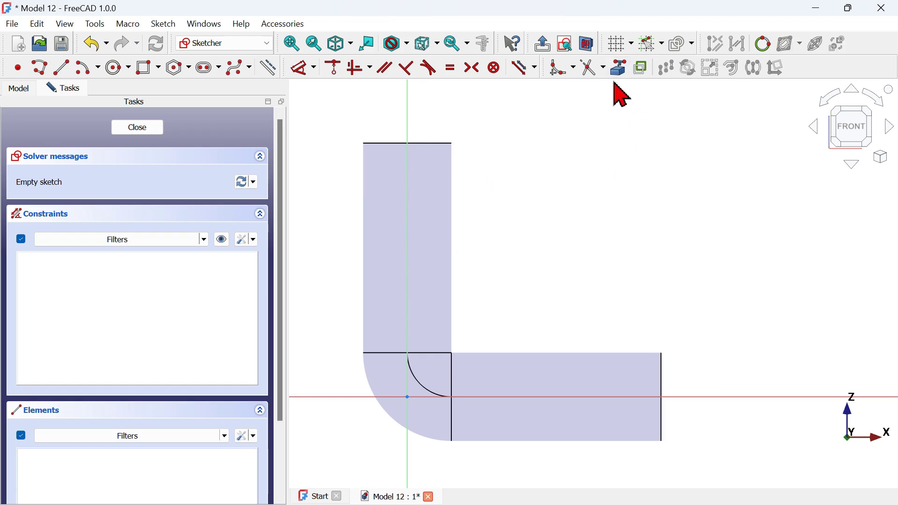
{"action": "left_click", "coordinate": [435, 143]}
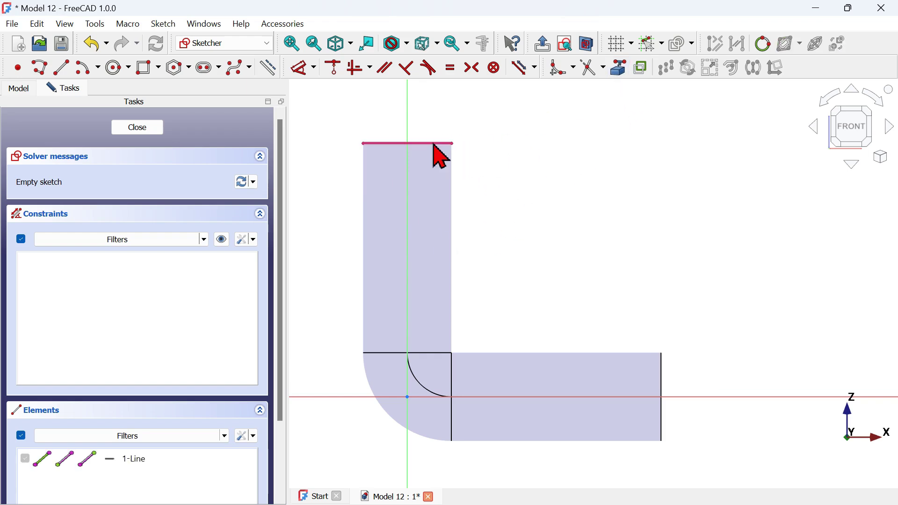
{"action": "left_click", "coordinate": [662, 377]}
{"action": "scroll", "coordinate": [552, 230], "scroll_direction": "down", "scroll_amount": 3}
{"action": "scroll", "coordinate": [584, 261], "scroll_direction": "up", "scroll_amount": 3}
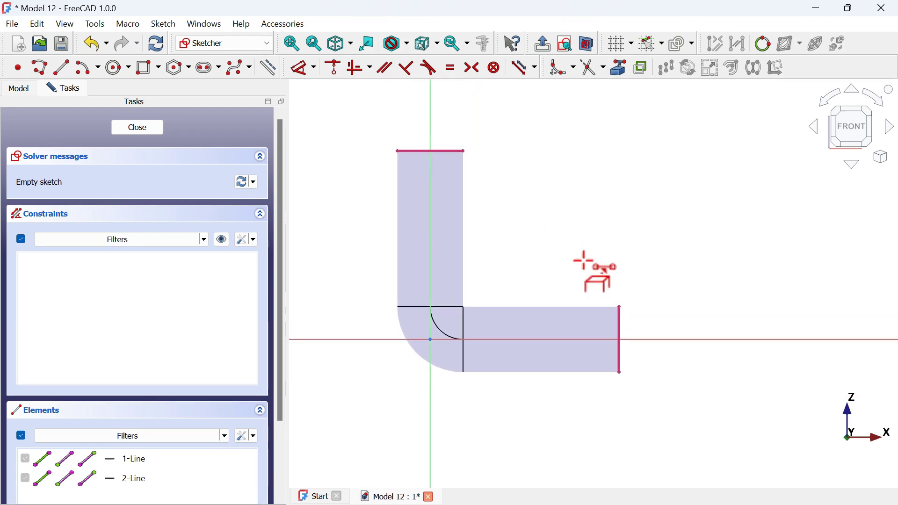
Recheck the finished connector's ribs in the other FreeCAD window, and sketch a closed right triangle across both tubes with a diagonal about 56 mm long.
{"action": "key", "text": "alt+Tab"}
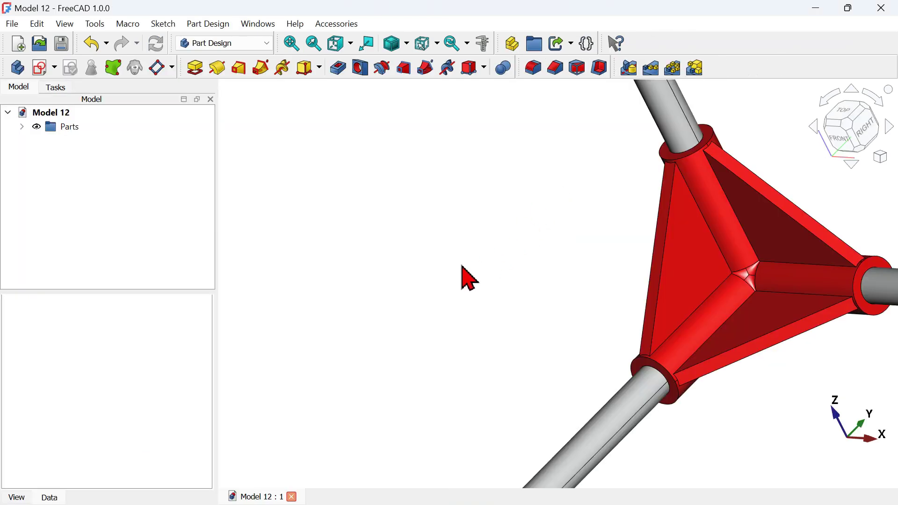
{"action": "mouse_move", "coordinate": [469, 278]}
{"action": "middle_mouse_down"}
{"action": "mouse_move", "coordinate": [593, 253]}
{"action": "mouse_move", "coordinate": [577, 227]}
{"action": "middle_mouse_up"}
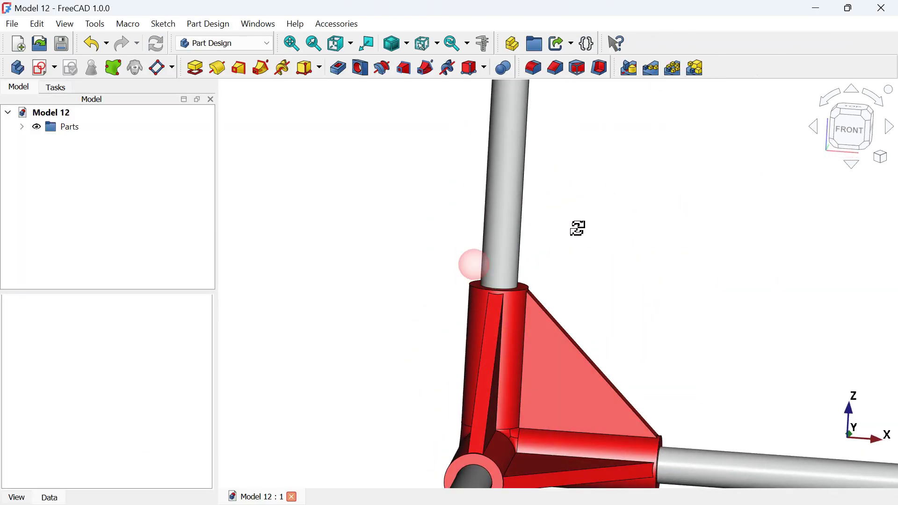
{"action": "key", "text": "alt+Tab"}
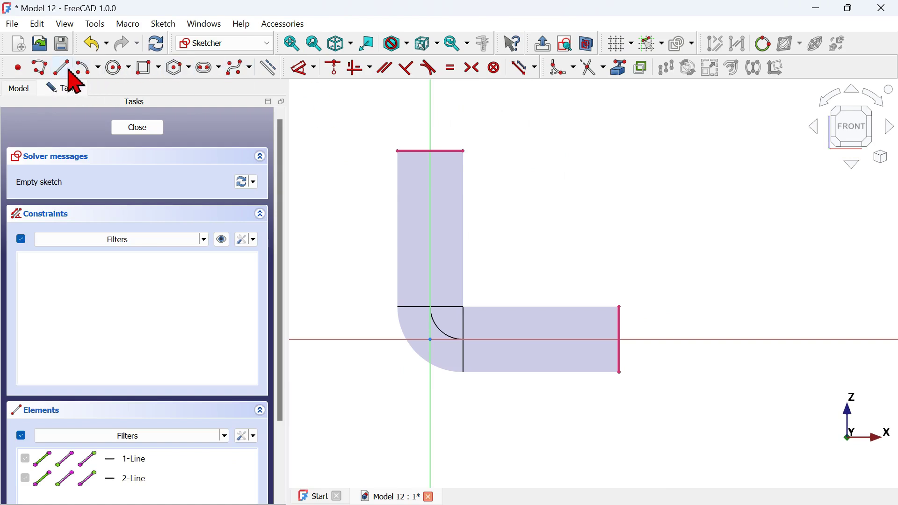
{"action": "left_click", "coordinate": [42, 70]}
{"action": "scroll", "coordinate": [482, 227], "scroll_direction": "up", "scroll_amount": 2}
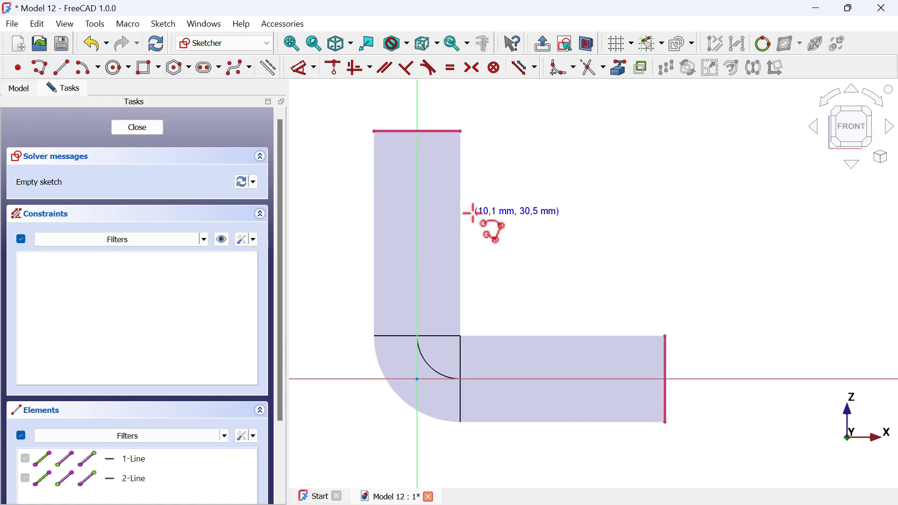
{"action": "left_click", "coordinate": [443, 149]}
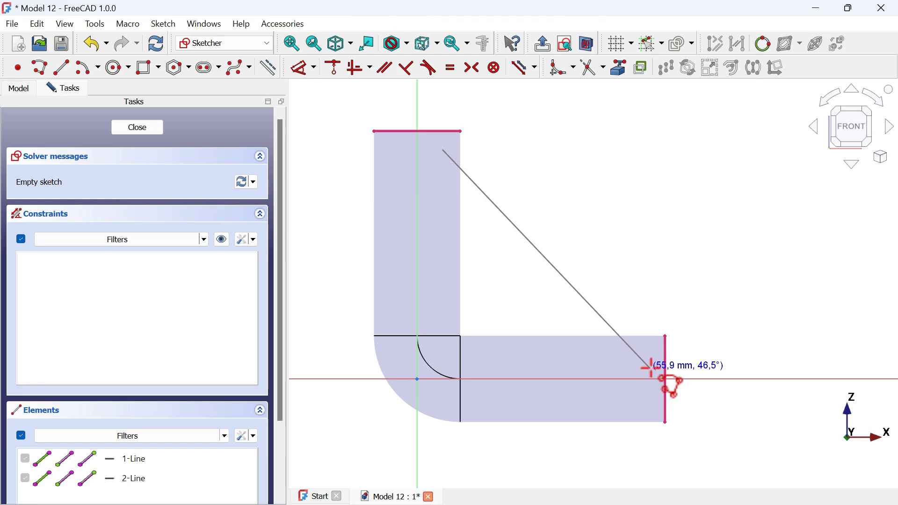
{"action": "left_click", "coordinate": [652, 368]}
{"action": "left_click", "coordinate": [441, 367]}
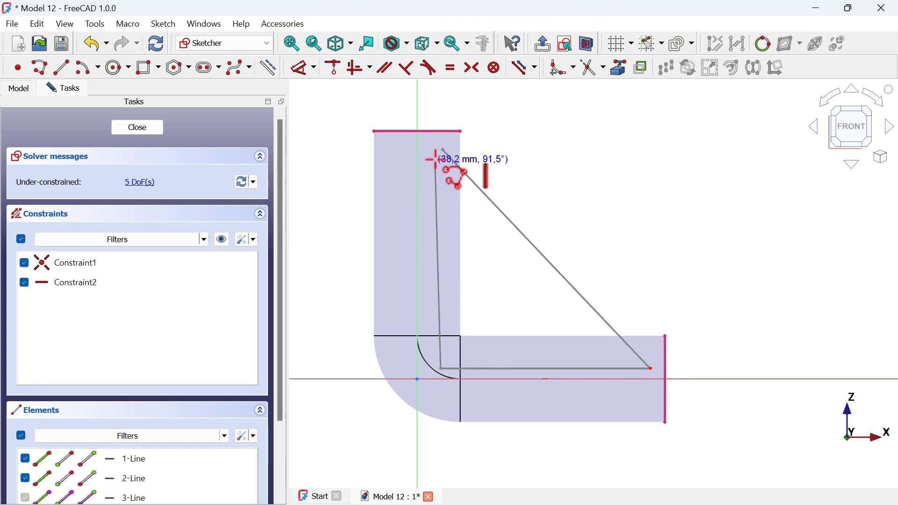
{"action": "left_click", "coordinate": [441, 149]}
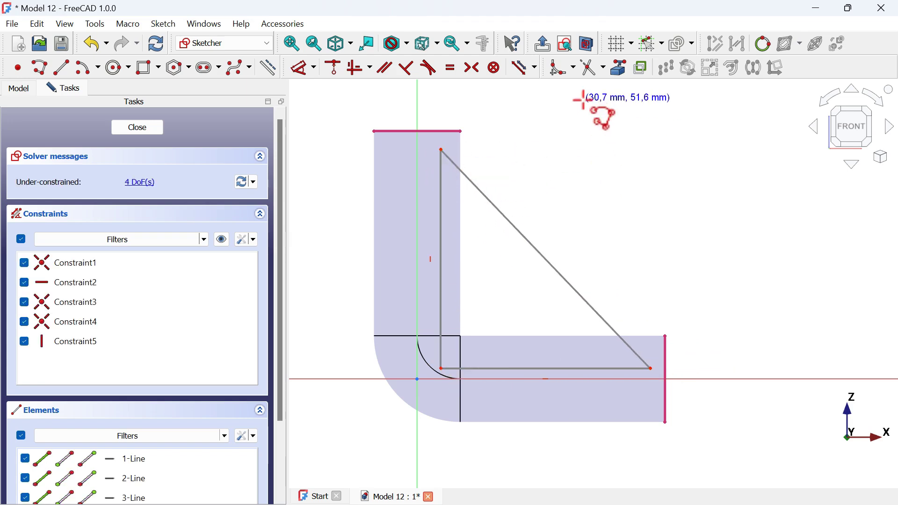
Draw a vertical and a connected horizontal construction line inside the triangle, with both outer ends on the diagonal.
{"action": "scroll", "coordinate": [577, 94], "scroll_direction": "down", "scroll_amount": 2}
{"action": "scroll", "coordinate": [560, 122], "scroll_direction": "up", "scroll_amount": 2}
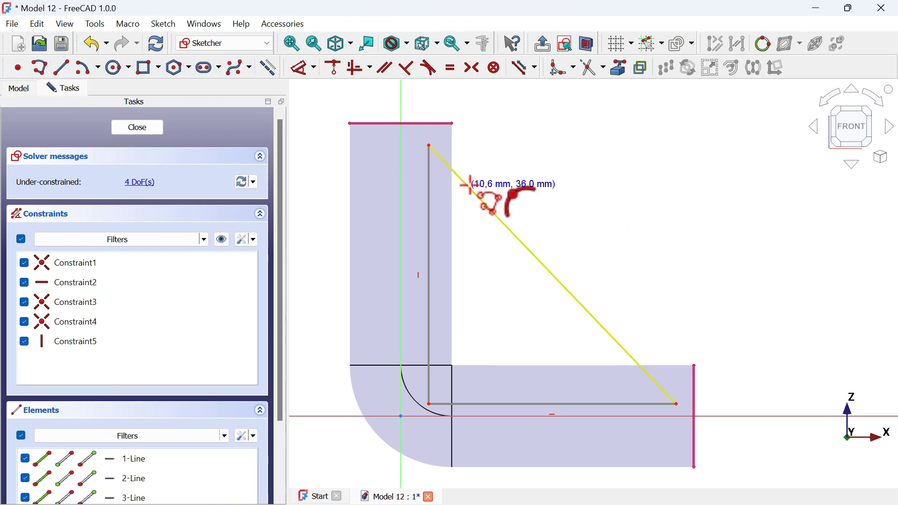
{"action": "left_click", "coordinate": [452, 172]}
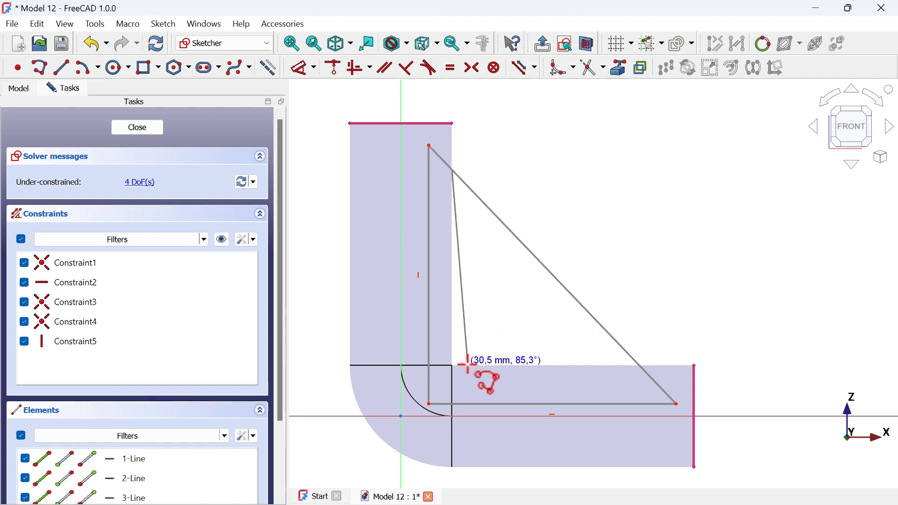
{"action": "left_click", "coordinate": [451, 382]}
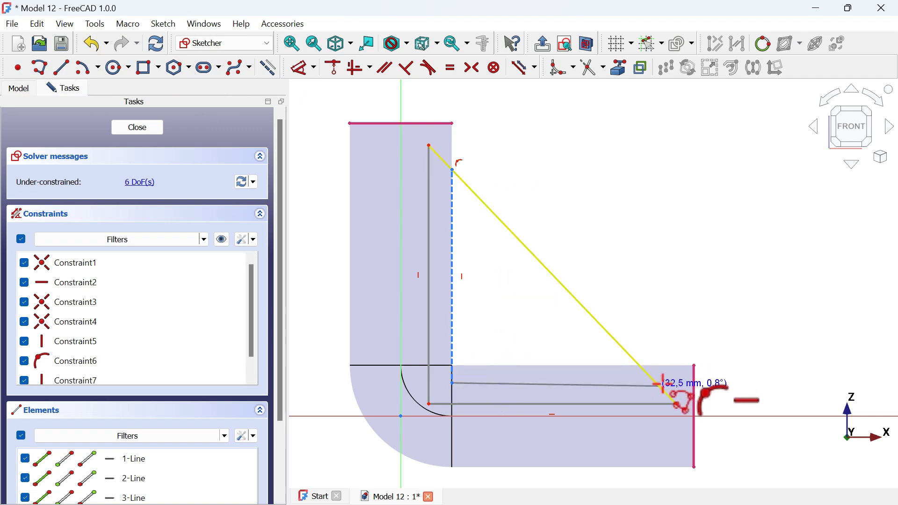
{"action": "left_click", "coordinate": [656, 383]}
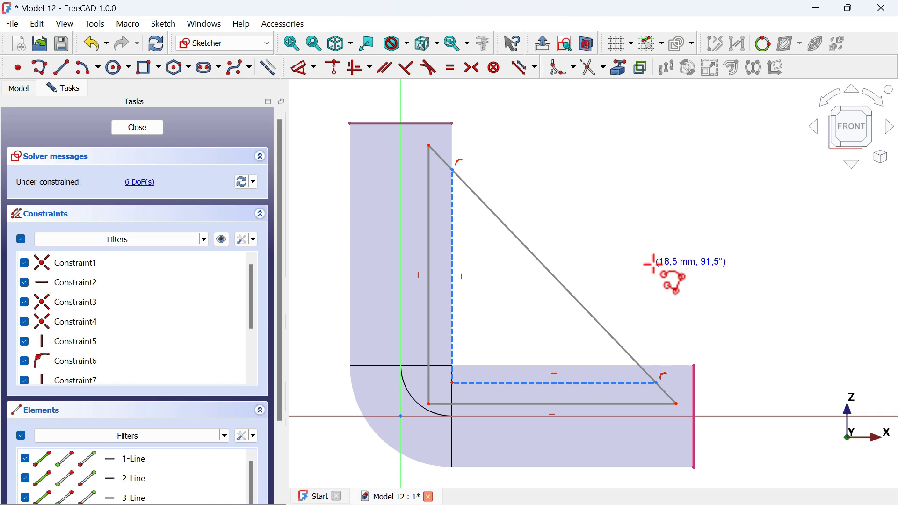
Constrain the vertical and horizontal construction lines to equal length.
{"action": "left_click", "coordinate": [451, 69]}
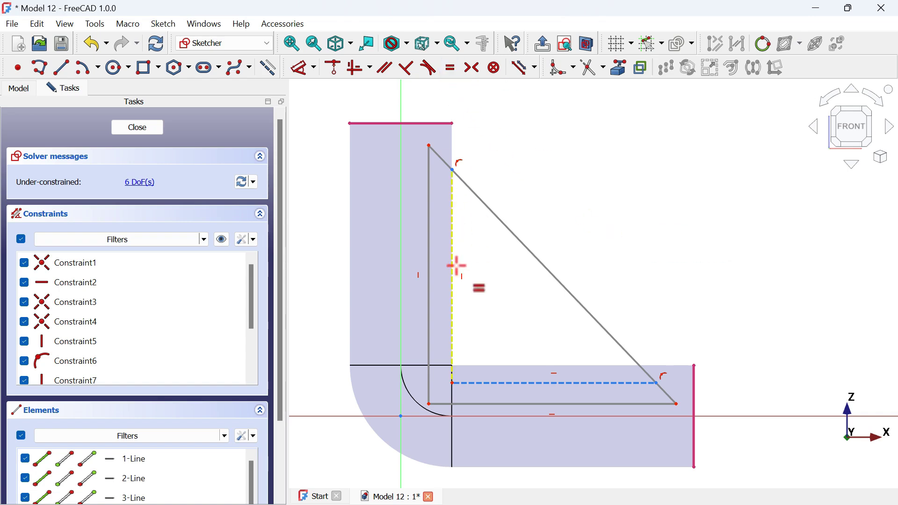
{"action": "left_click", "coordinate": [457, 265]}
{"action": "left_click", "coordinate": [567, 380]}
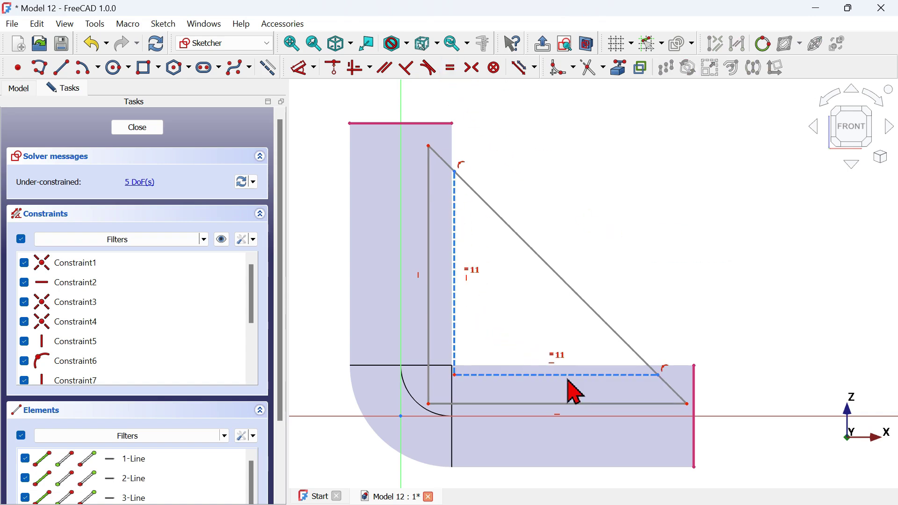
Align the upper construction endpoint vertically with the vertical tube's end corner and the other endpoint horizontally with the horizontal tube's end corner.
{"action": "left_click", "coordinate": [360, 69]}
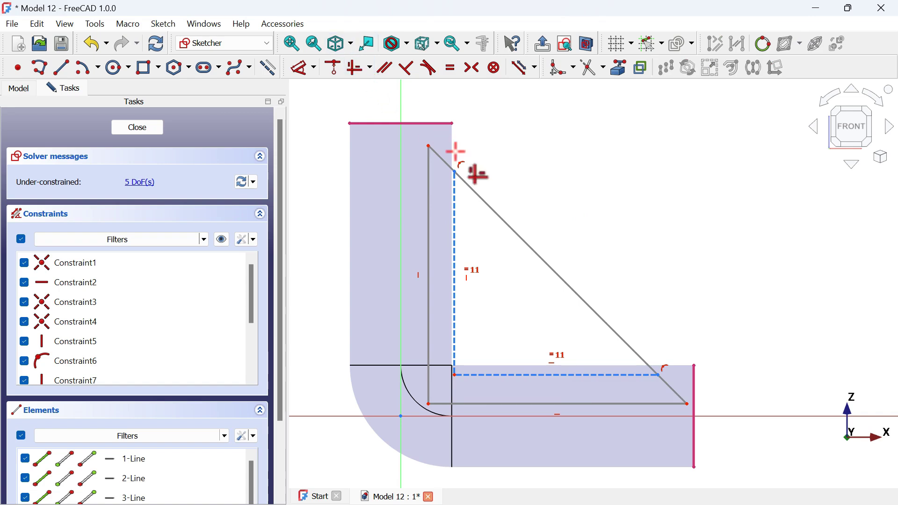
{"action": "left_click", "coordinate": [455, 172]}
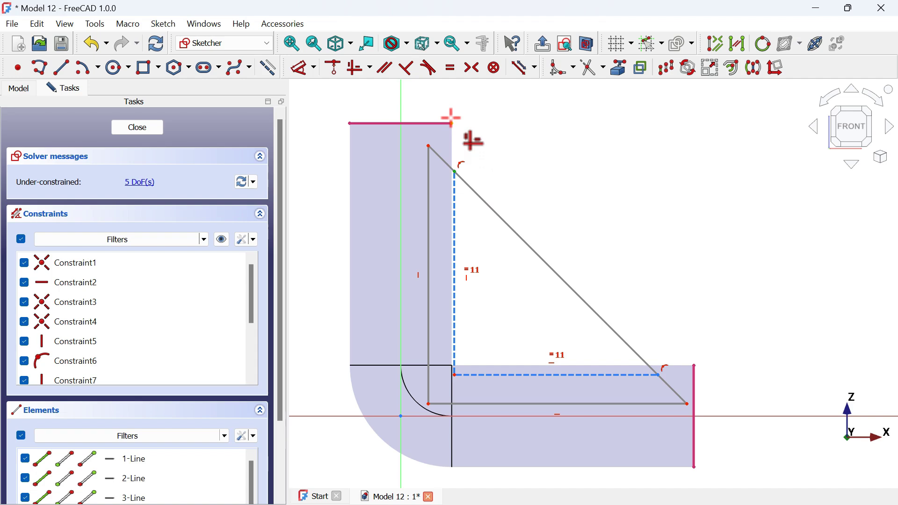
{"action": "left_click", "coordinate": [452, 124]}
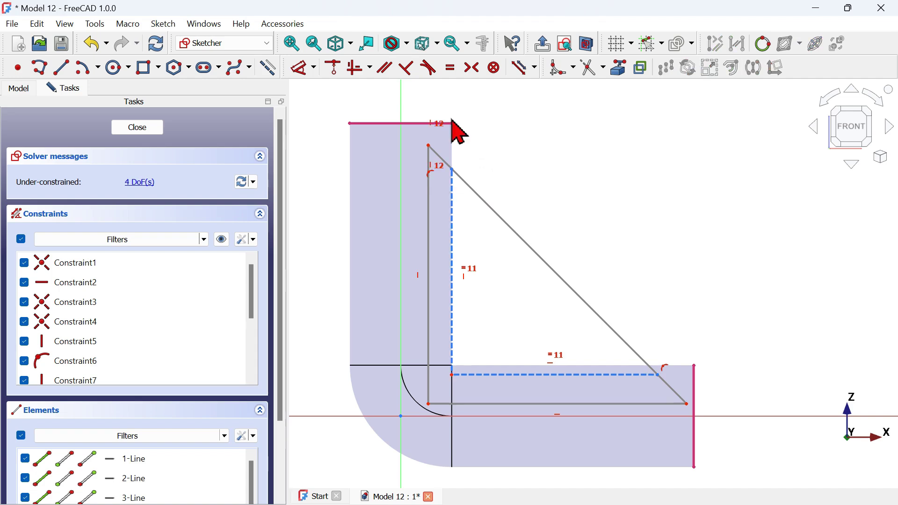
{"action": "left_click", "coordinate": [657, 375]}
{"action": "left_click", "coordinate": [694, 366]}
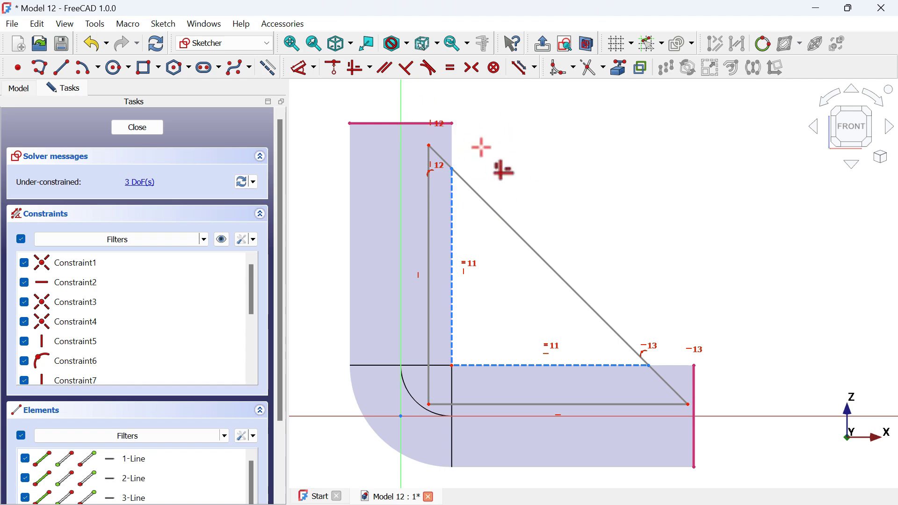
Check the rib offset in the PDF drawing, and set the distance from the vertical tube's end corner to the upper construction endpoint to 1 mm.
{"action": "key", "text": "alt+Tab"}
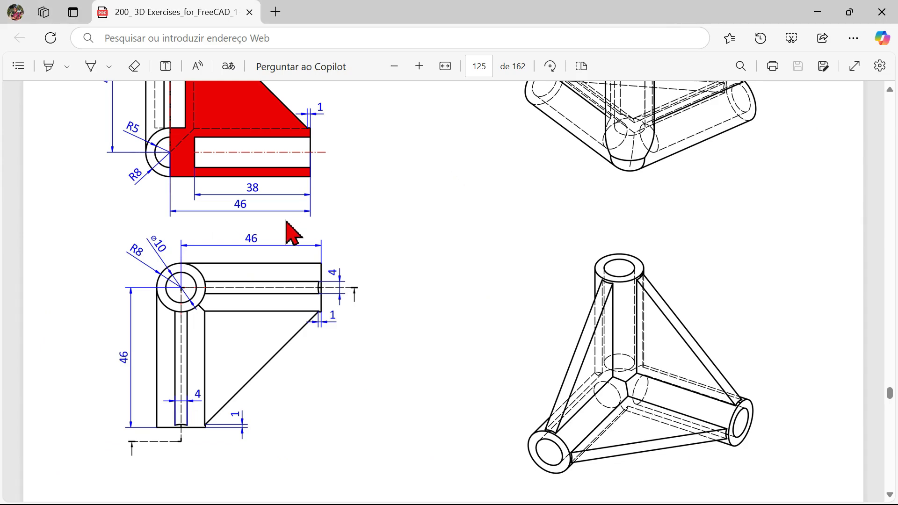
{"action": "scroll", "coordinate": [290, 229], "scroll_direction": "up", "scroll_amount": 5}
{"action": "scroll", "coordinate": [194, 170], "scroll_direction": "up", "scroll_amount": 1, "text": "ctrl"}
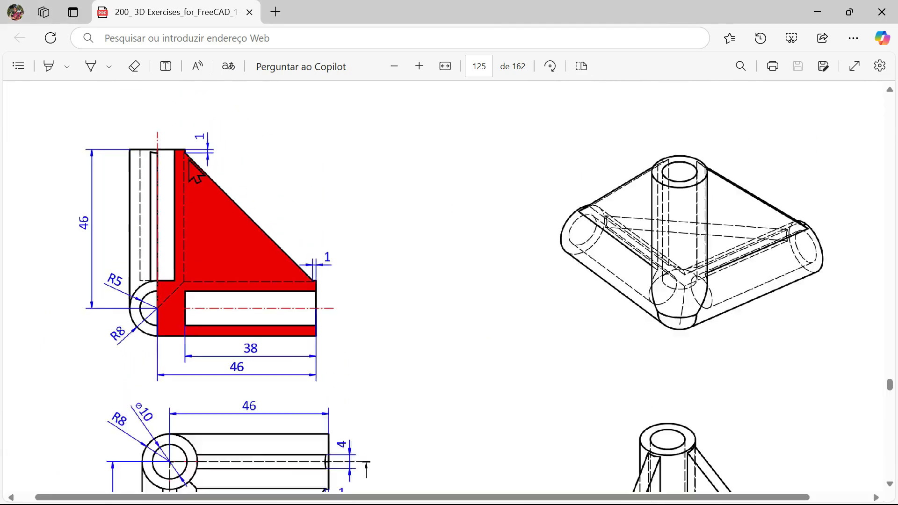
{"action": "scroll", "coordinate": [190, 163], "scroll_direction": "up", "scroll_amount": 2, "text": "ctrl"}
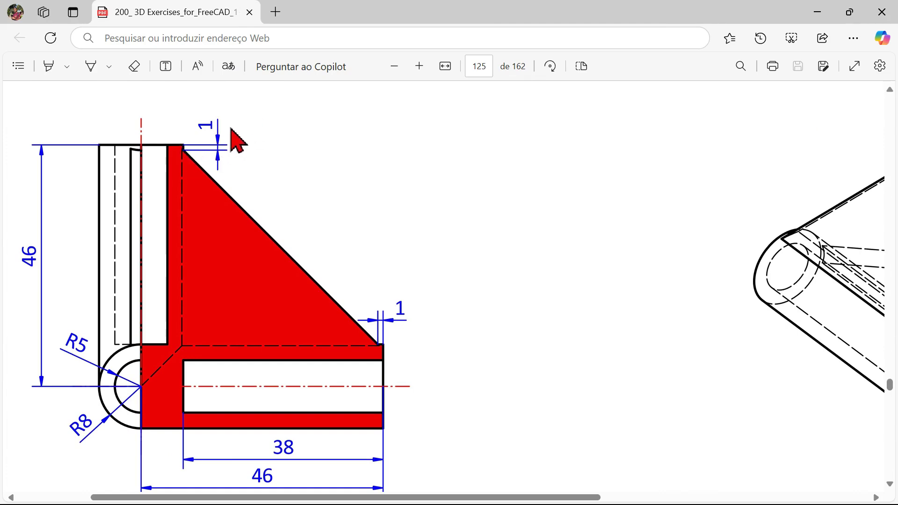
{"action": "key", "text": "alt+Tab"}
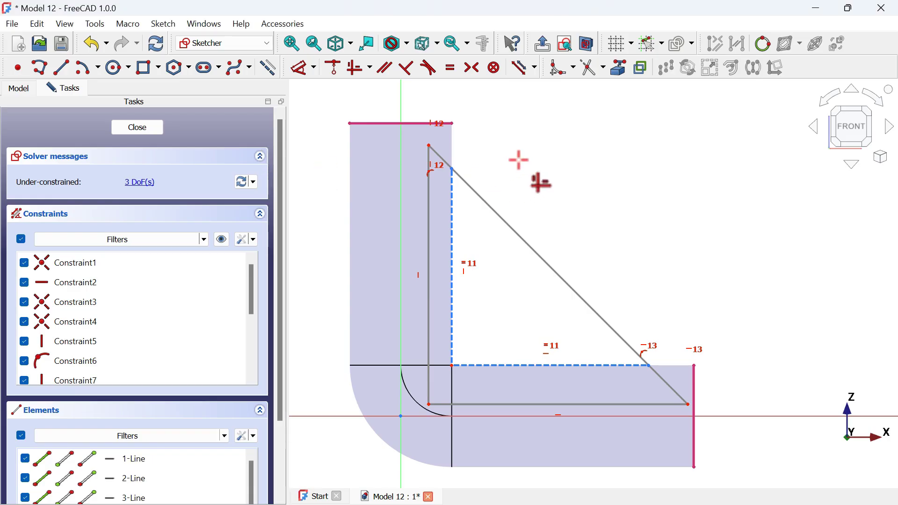
{"action": "left_click", "coordinate": [301, 67]}
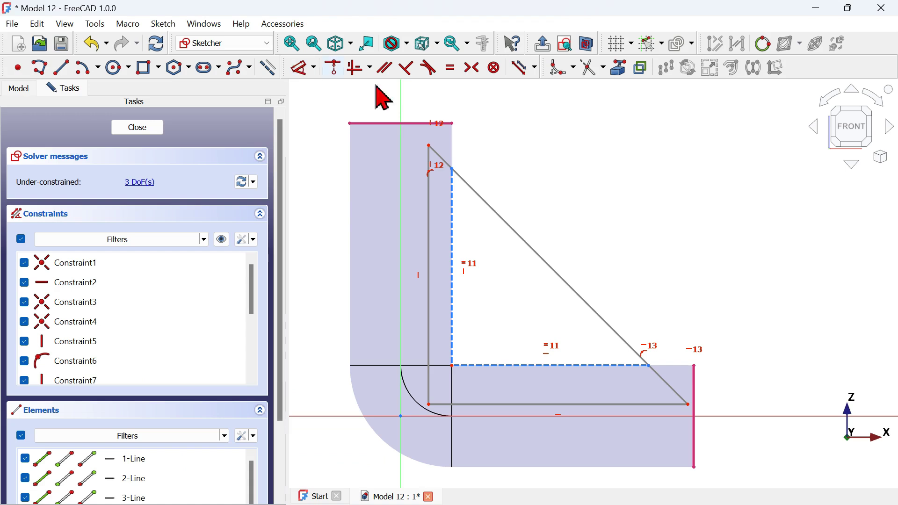
{"action": "left_click", "coordinate": [453, 124]}
{"action": "scroll", "coordinate": [481, 161], "scroll_direction": "up", "scroll_amount": 5}
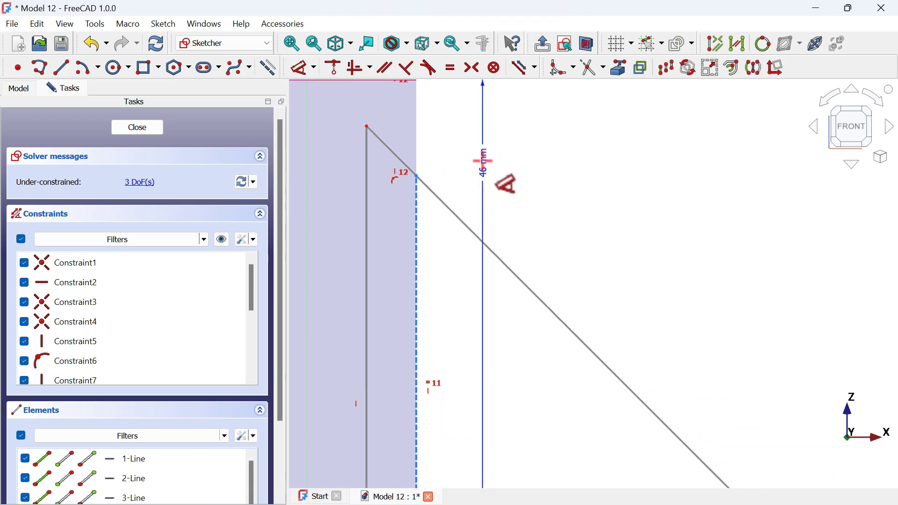
{"action": "left_click", "coordinate": [417, 175]}
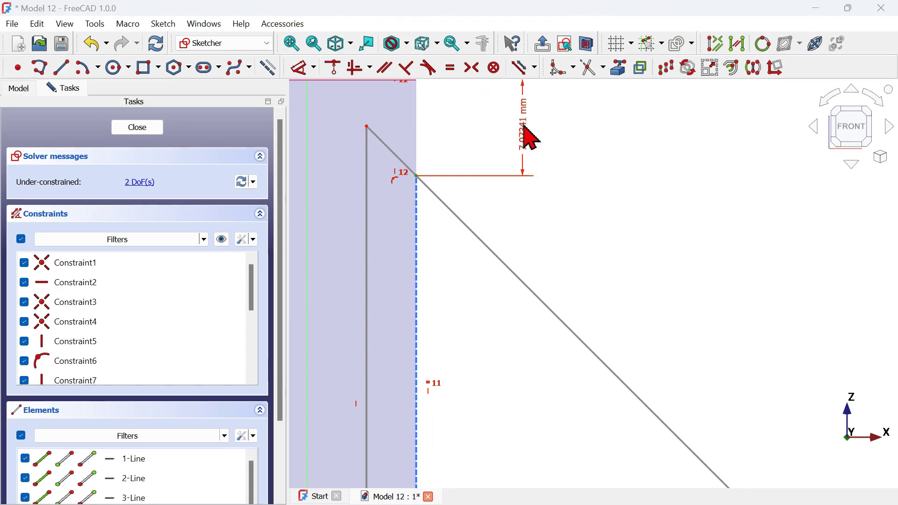
{"action": "left_click", "coordinate": [531, 138]}
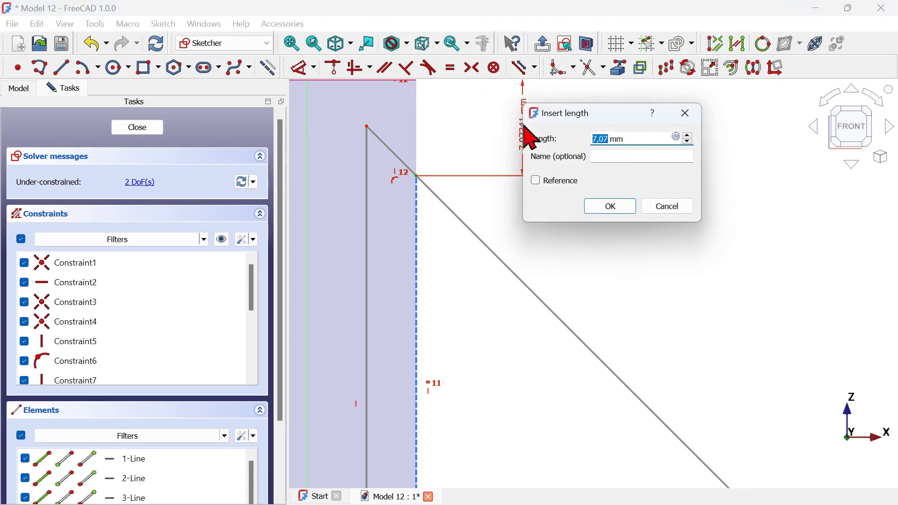
{"action": "type", "text": "1"}
{"action": "key", "text": "Return"}
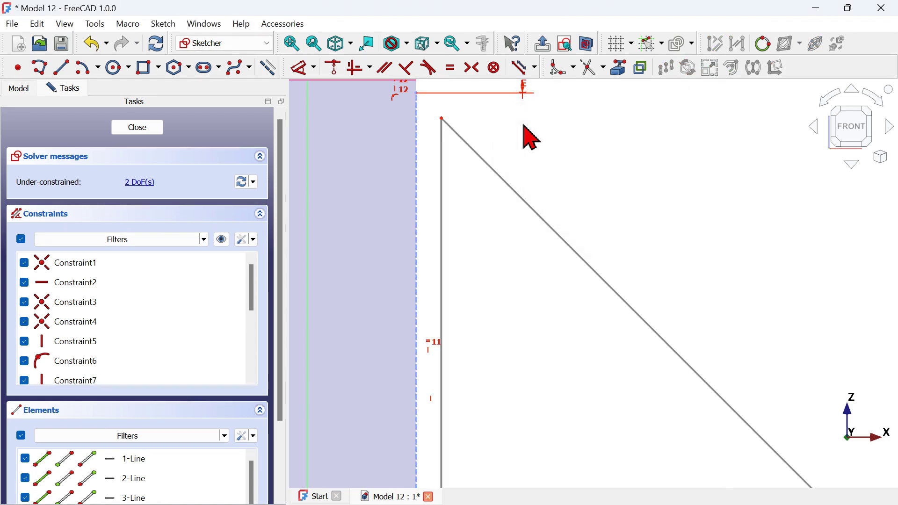
Move the triangle's vertical side inside the vertical tube and its upper corner below the tube's end edge.
{"action": "scroll", "coordinate": [436, 137], "scroll_direction": "down", "scroll_amount": 3}
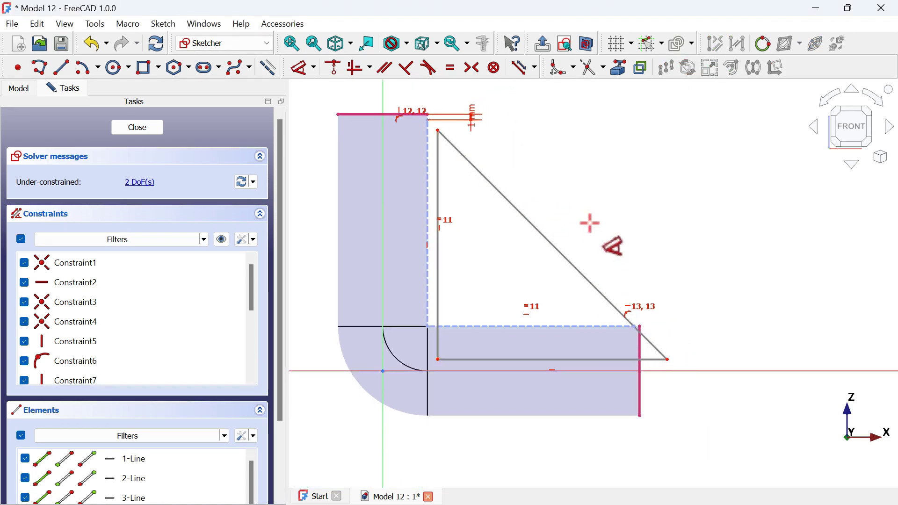
{"action": "key", "text": "Escape"}
{"action": "left_click_drag", "start_coordinate": [438, 258], "coordinate": [397, 251]}
{"action": "scroll", "coordinate": [472, 140], "scroll_direction": "up", "scroll_amount": 5}
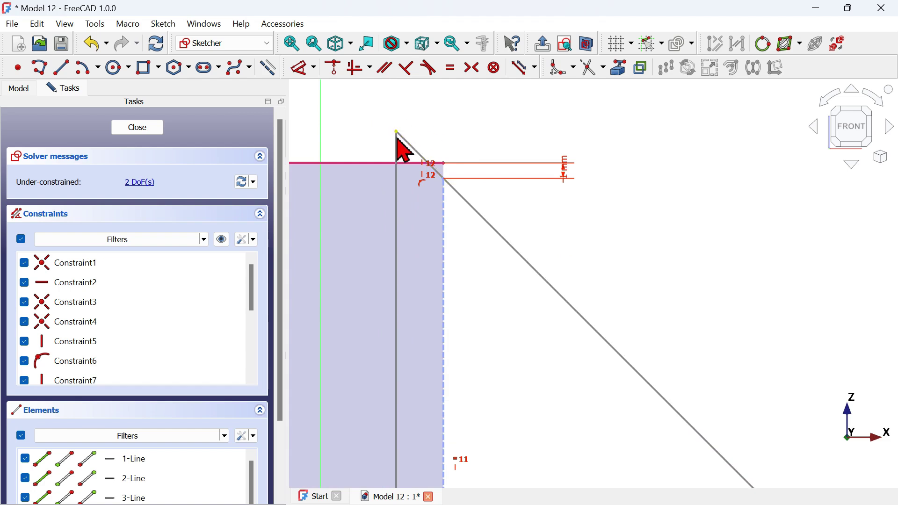
{"action": "left_click_drag", "start_coordinate": [398, 131], "coordinate": [408, 200]}
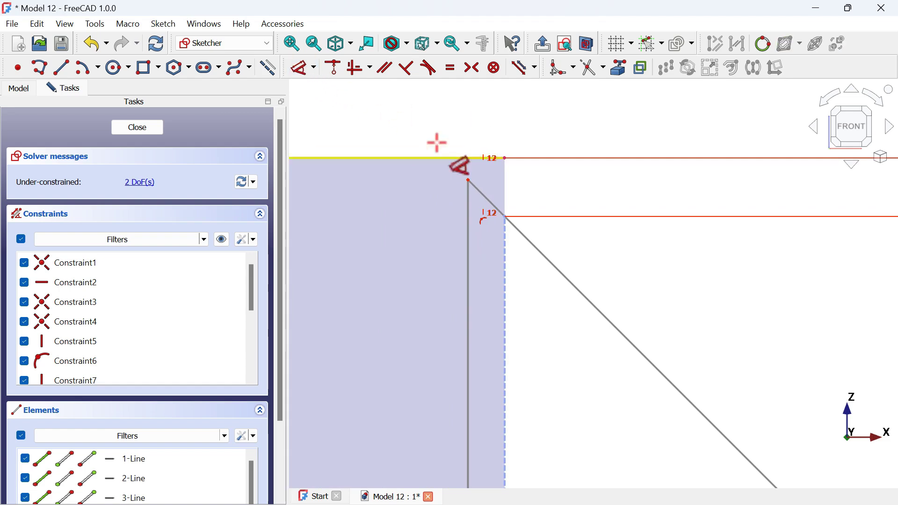
Set the vertical distance between the triangle's upper corner and the vertical tube's end corner to 0.5 mm.
{"action": "left_click", "coordinate": [468, 181]}
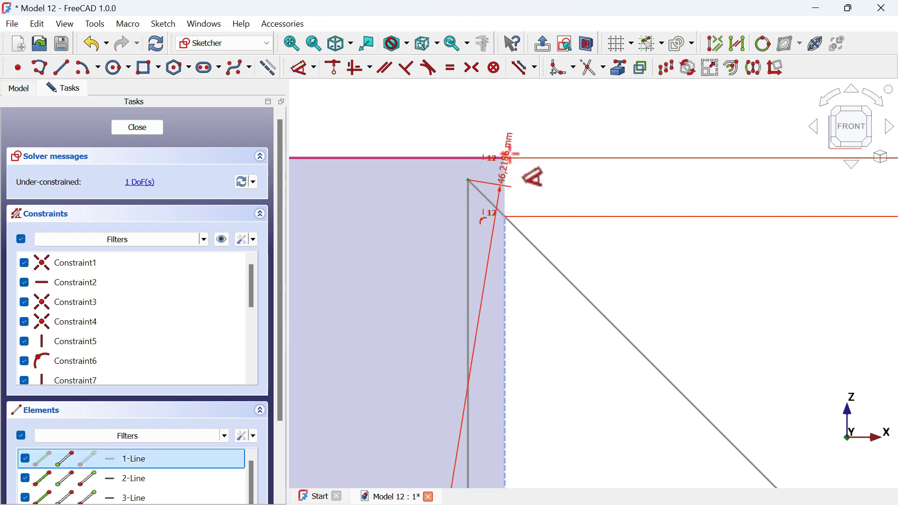
{"action": "left_click", "coordinate": [506, 158]}
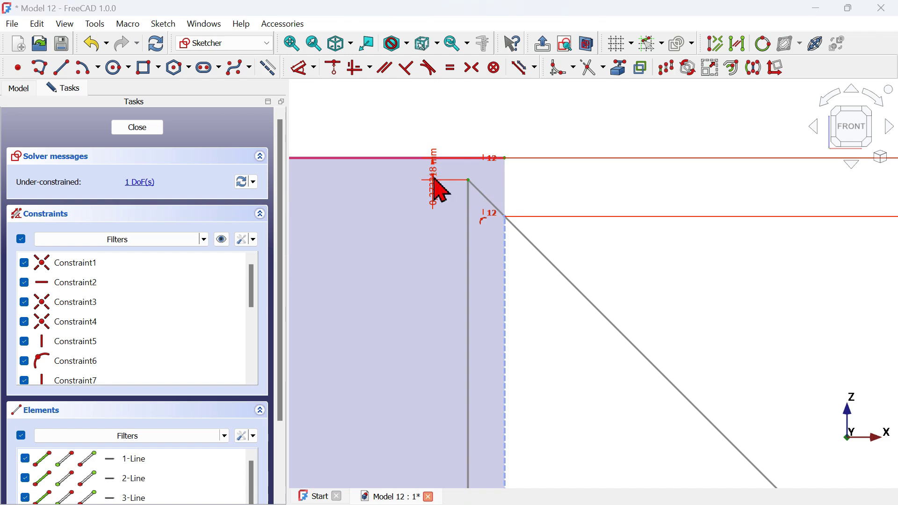
{"action": "left_click", "coordinate": [429, 152]}
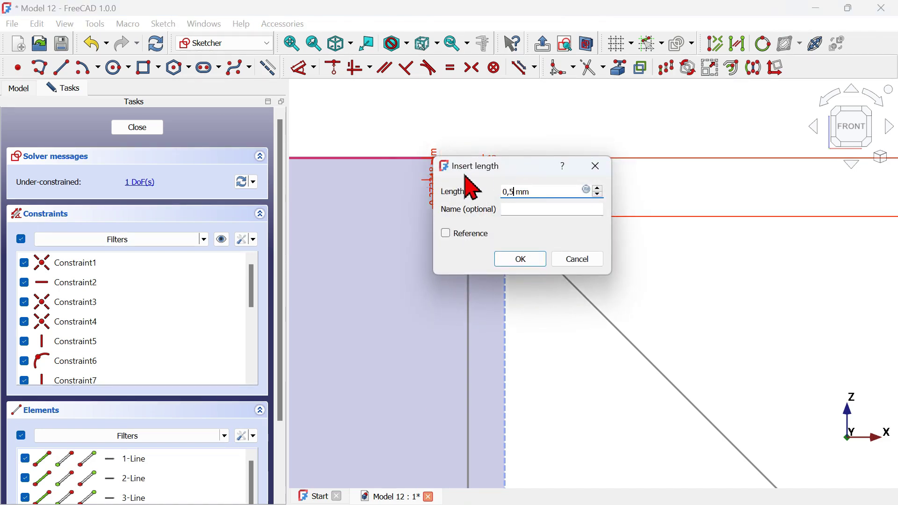
{"action": "key", "text": "Return"}
Move the rib triangle's outer horizontal corner inside the horizontal tube, near the tube's end edge.
{"action": "scroll", "coordinate": [377, 101], "scroll_direction": "down", "scroll_amount": 5}
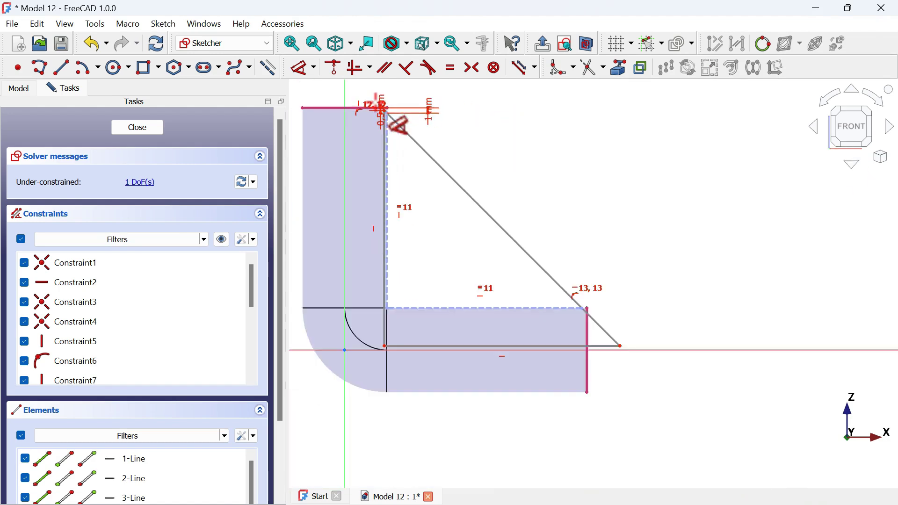
{"action": "scroll", "coordinate": [381, 108], "scroll_direction": "down", "scroll_amount": 1}
{"action": "scroll", "coordinate": [497, 234], "scroll_direction": "up", "scroll_amount": 4}
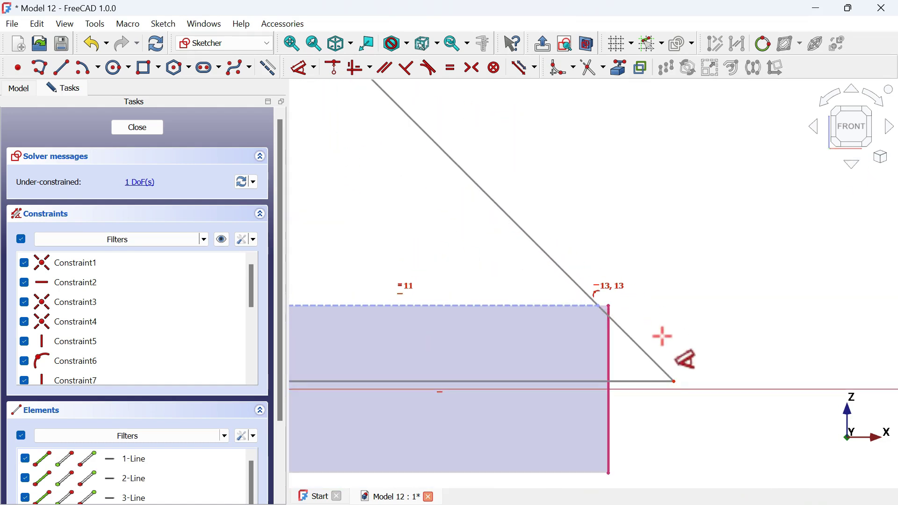
{"action": "scroll", "coordinate": [662, 337], "scroll_direction": "up", "scroll_amount": 3}
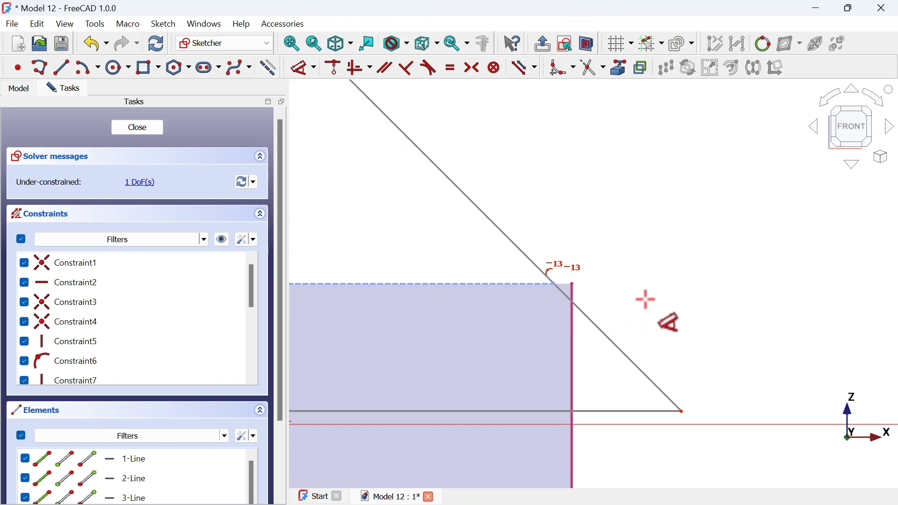
{"action": "key", "text": "Escape"}
{"action": "mouse_move", "coordinate": [682, 412]}
{"action": "left_mouse_down"}
{"action": "mouse_move", "coordinate": [591, 368]}
{"action": "mouse_move", "coordinate": [548, 314]}
{"action": "left_mouse_up"}
{"action": "scroll", "coordinate": [563, 269], "scroll_direction": "up", "scroll_amount": 3}
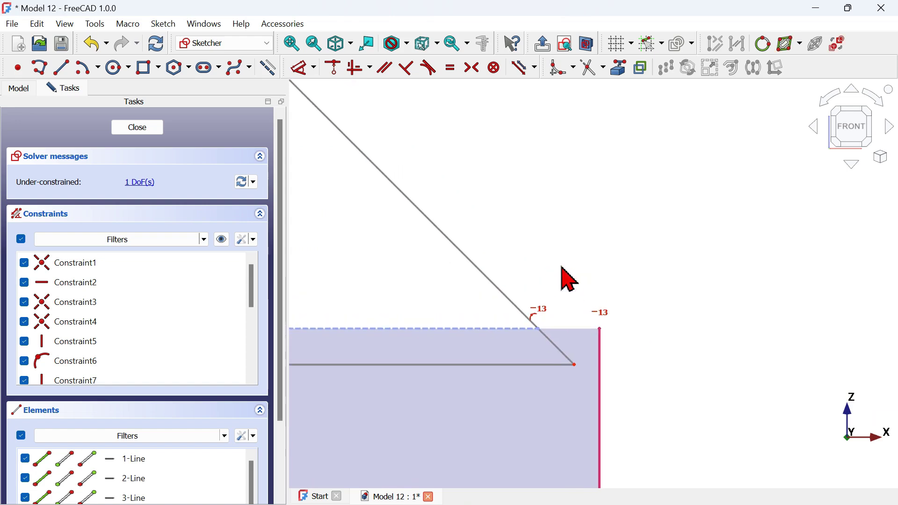
Set the horizontal distance between the triangle's outer corner and the horizontal tube's end corner to 0.5 mm.
{"action": "left_click", "coordinate": [303, 67]}
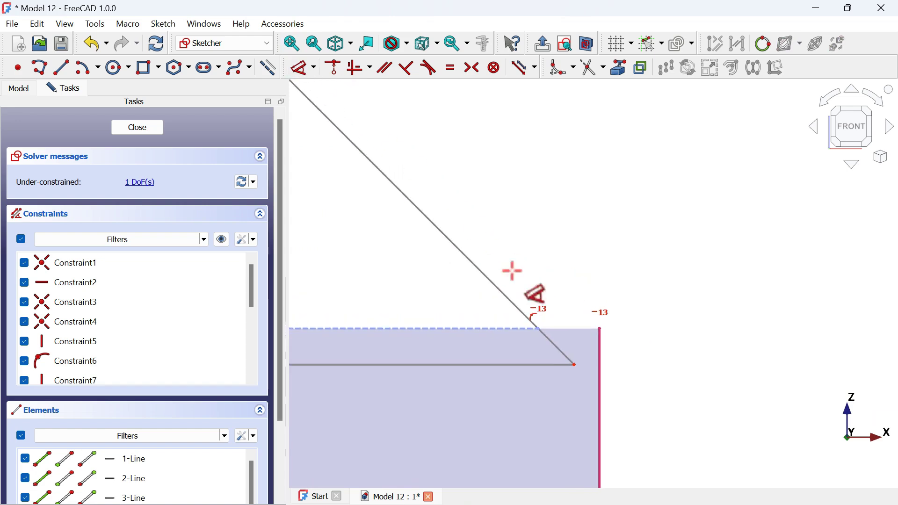
{"action": "left_click", "coordinate": [571, 366]}
{"action": "left_click", "coordinate": [599, 329]}
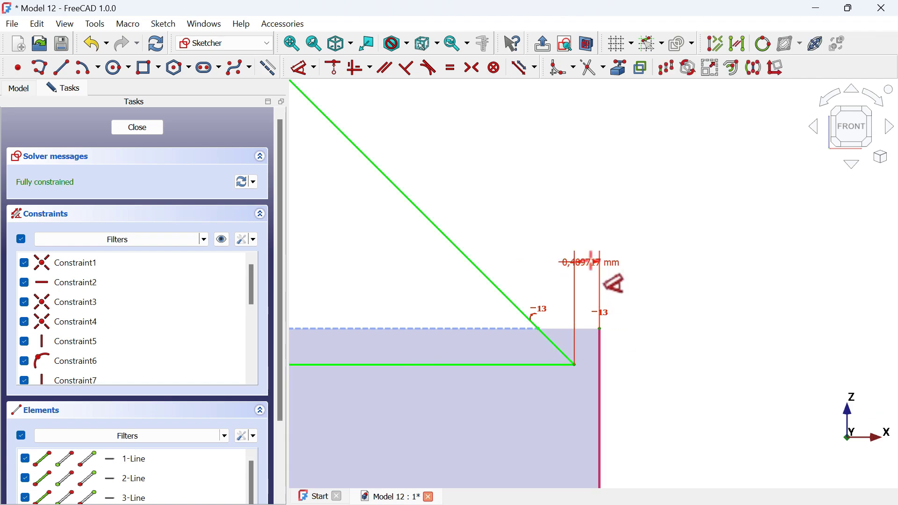
{"action": "left_click", "coordinate": [606, 276]}
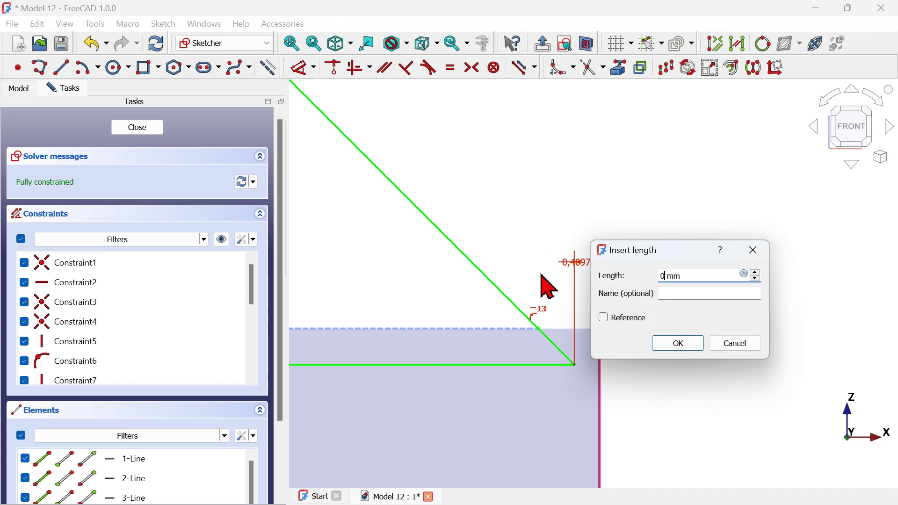
{"action": "key", "text": "Return"}
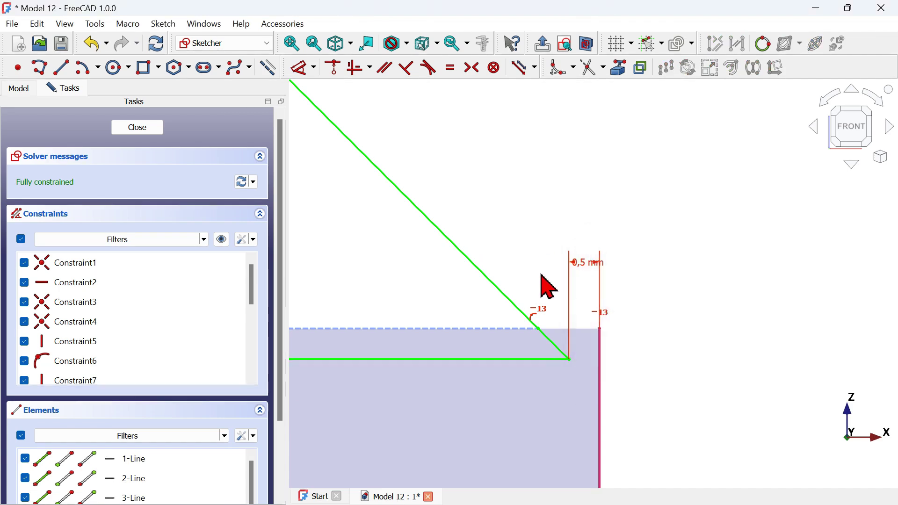
Close the rib sketch and start a Pad of it that is symmetric to the sketch plane.
{"action": "scroll", "coordinate": [704, 323], "scroll_direction": "down", "scroll_amount": 3}
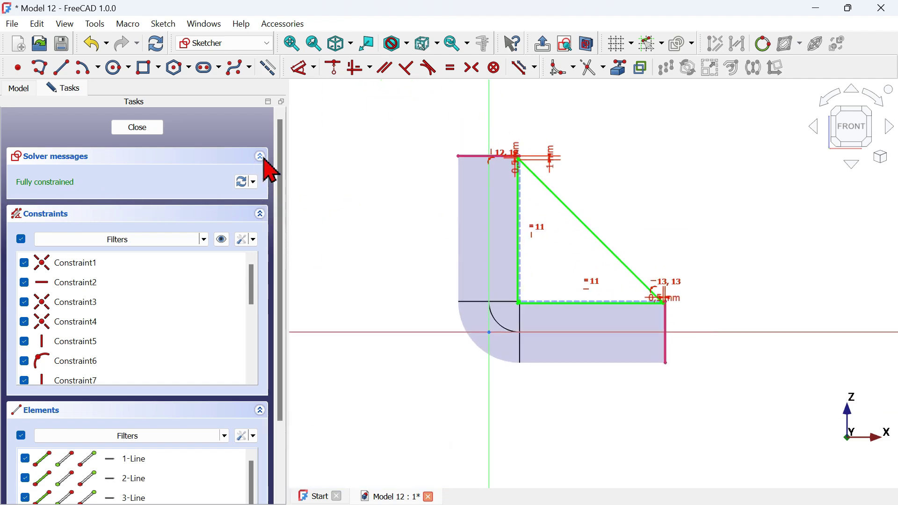
{"action": "left_click", "coordinate": [543, 44]}
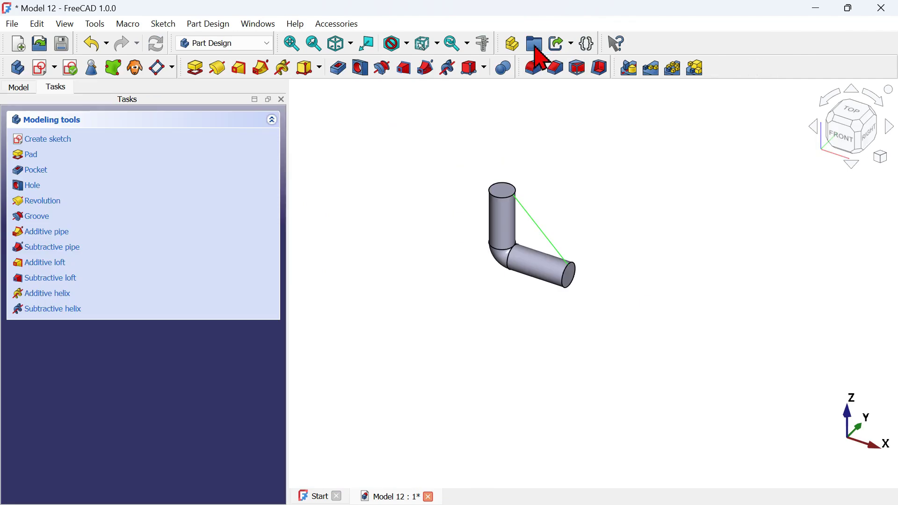
{"action": "scroll", "coordinate": [478, 155], "scroll_direction": "up", "scroll_amount": 2}
{"action": "scroll", "coordinate": [631, 351], "scroll_direction": "up", "scroll_amount": 1}
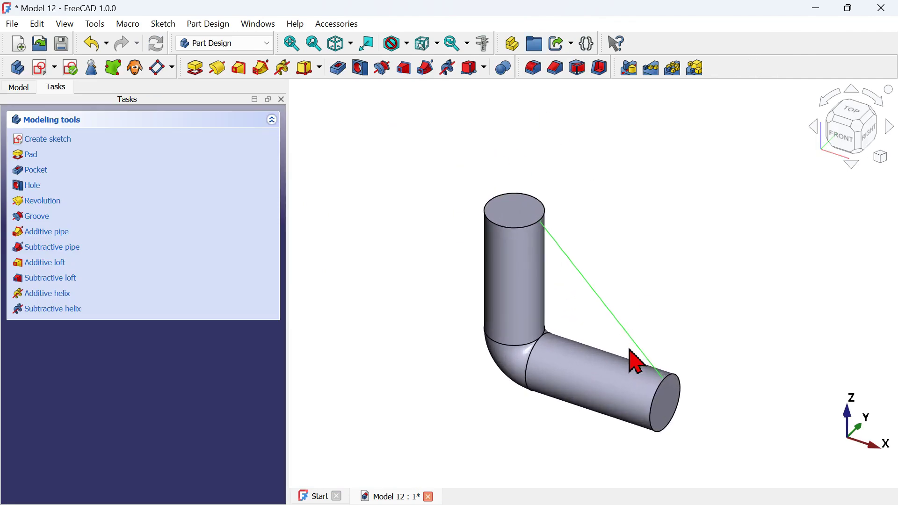
{"action": "scroll", "coordinate": [631, 351], "scroll_direction": "up", "scroll_amount": 1}
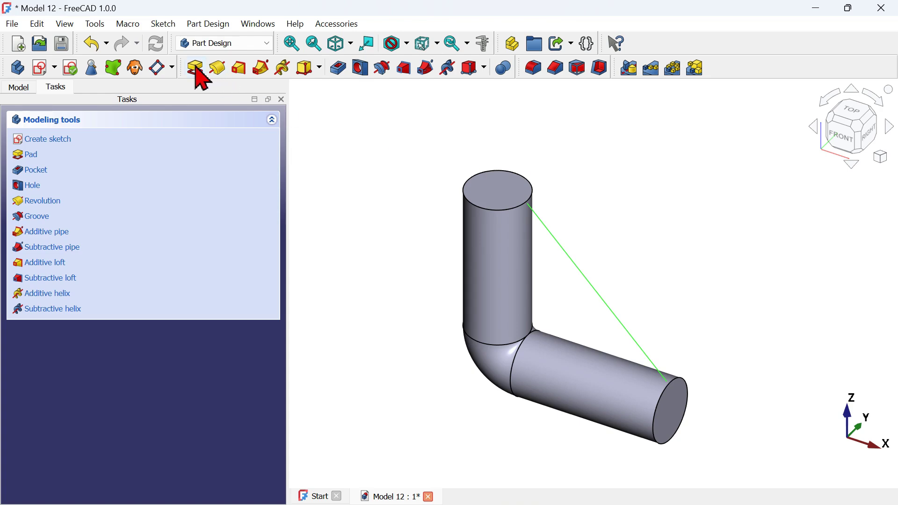
{"action": "left_click", "coordinate": [196, 69]}
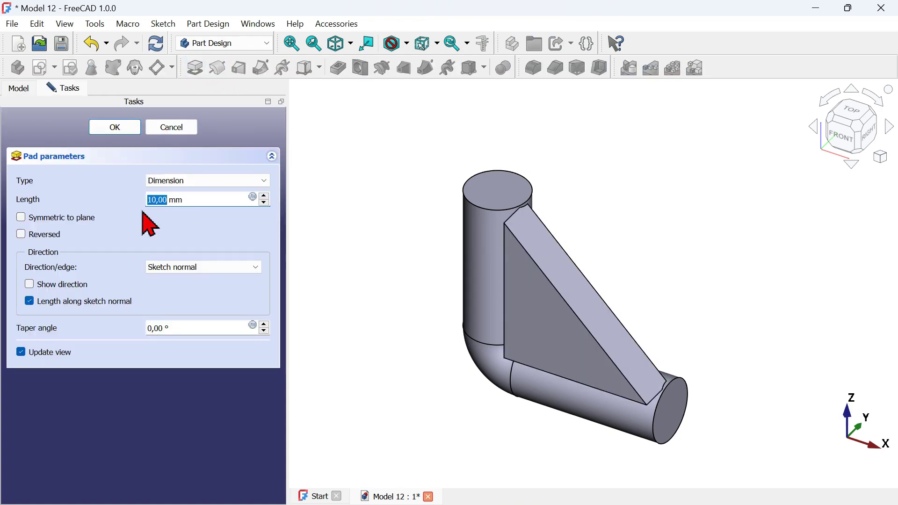
{"action": "left_click", "coordinate": [66, 220]}
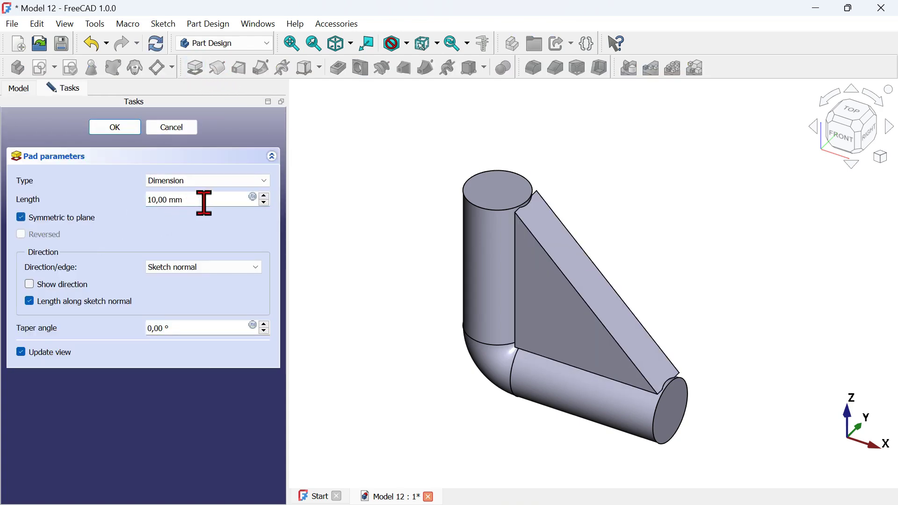
Check the rib thickness in the PDF drawing, and complete the symmetric rib Pad with a length of 4 mm.
{"action": "key", "text": "alt+Tab"}
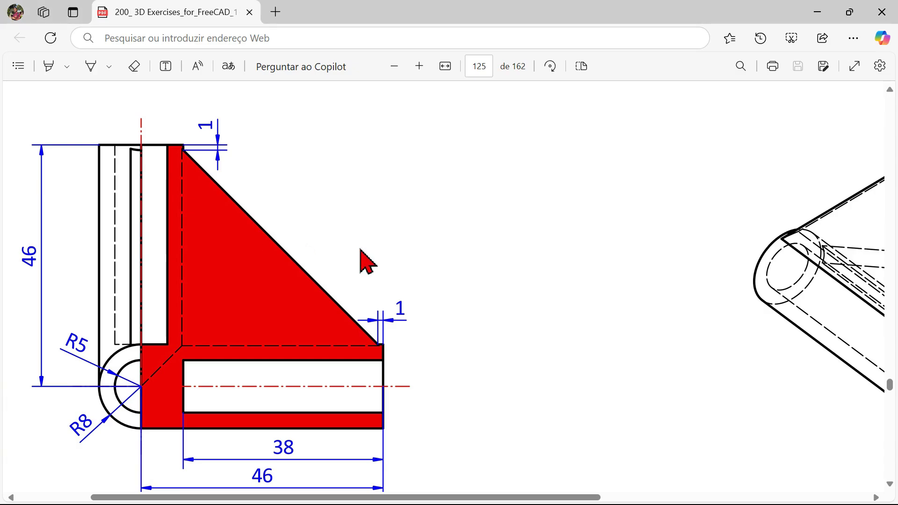
{"action": "scroll", "coordinate": [367, 262], "scroll_direction": "down", "scroll_amount": 3, "text": "ctrl"}
{"action": "scroll", "coordinate": [360, 276], "scroll_direction": "down", "scroll_amount": 3}
{"action": "scroll", "coordinate": [351, 286], "scroll_direction": "up", "scroll_amount": 3, "text": "ctrl"}
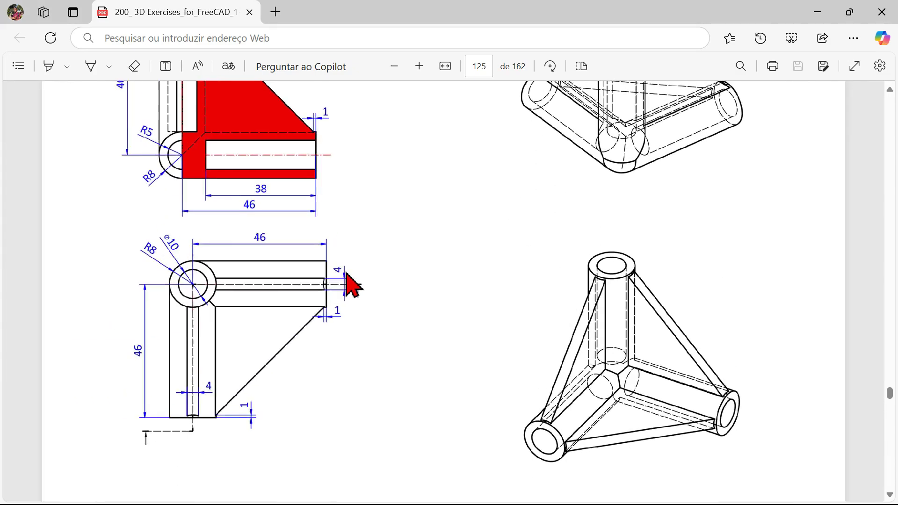
{"action": "key", "text": "alt+Tab"}
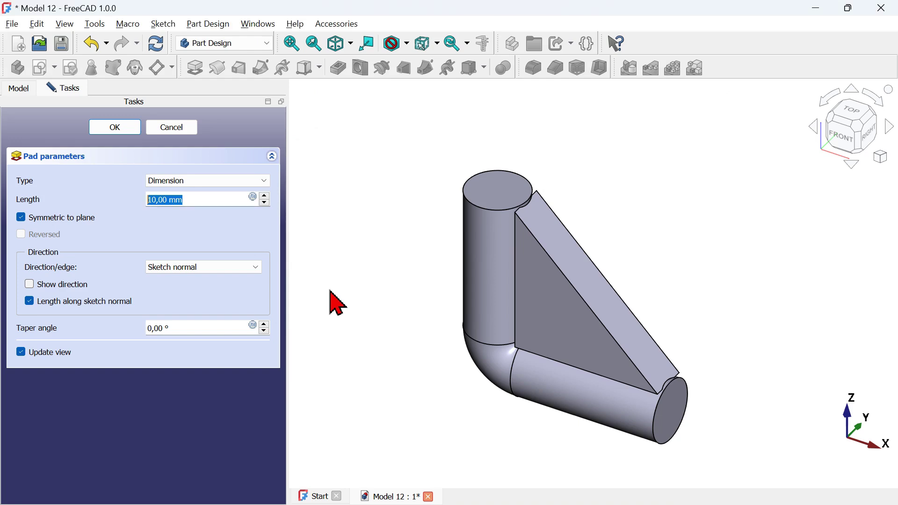
{"action": "key", "text": "Return"}
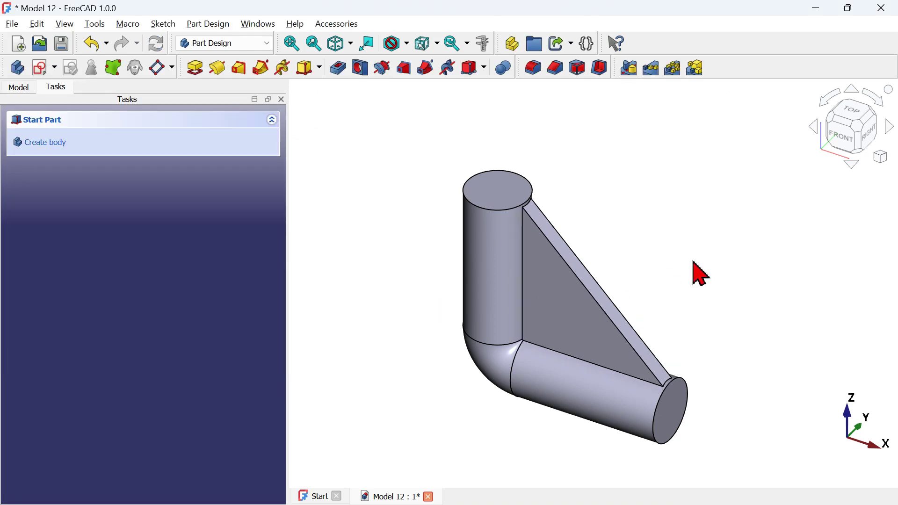
Inspect the finished rib, and switch to the PDF drawing to examine the tube bore dimensions.
{"action": "scroll", "coordinate": [722, 256], "scroll_direction": "down", "scroll_amount": 2}
{"action": "scroll", "coordinate": [723, 256], "scroll_direction": "up", "scroll_amount": 2}
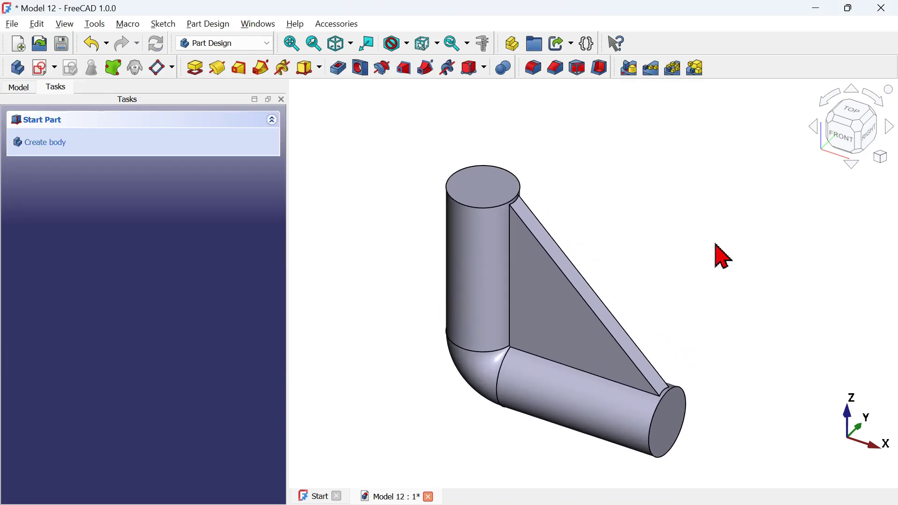
{"action": "scroll", "coordinate": [722, 256], "scroll_direction": "down", "scroll_amount": 2}
{"action": "key", "text": "alt+Tab"}
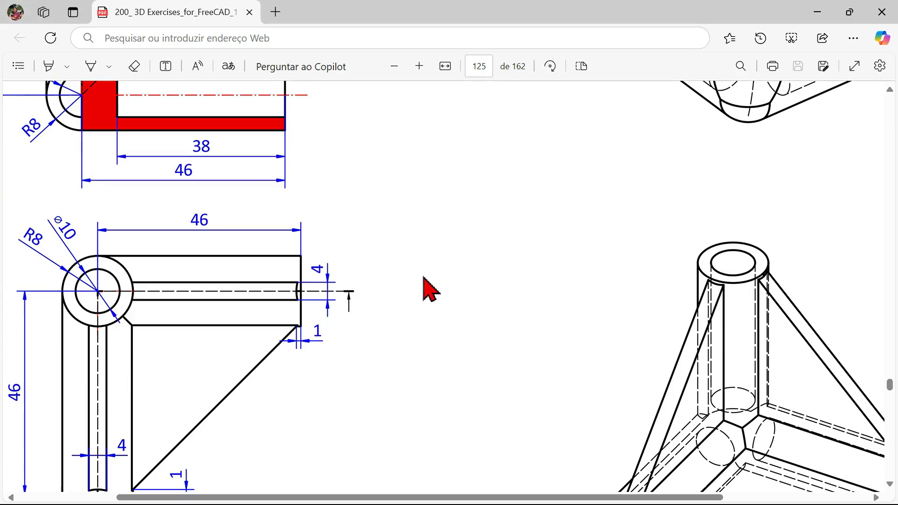
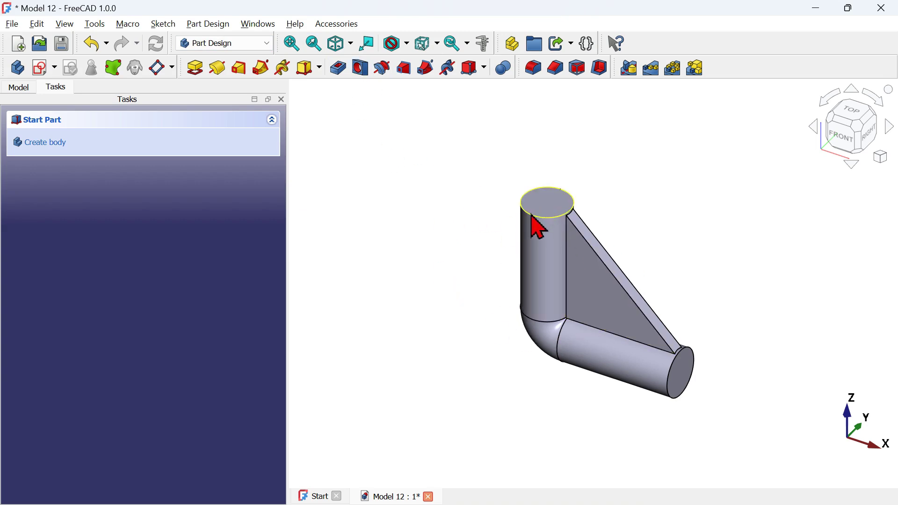
Make the model transparent so the inside of the tubes can be seen, and clear the edge selection.
{"action": "left_click", "coordinate": [548, 216]}
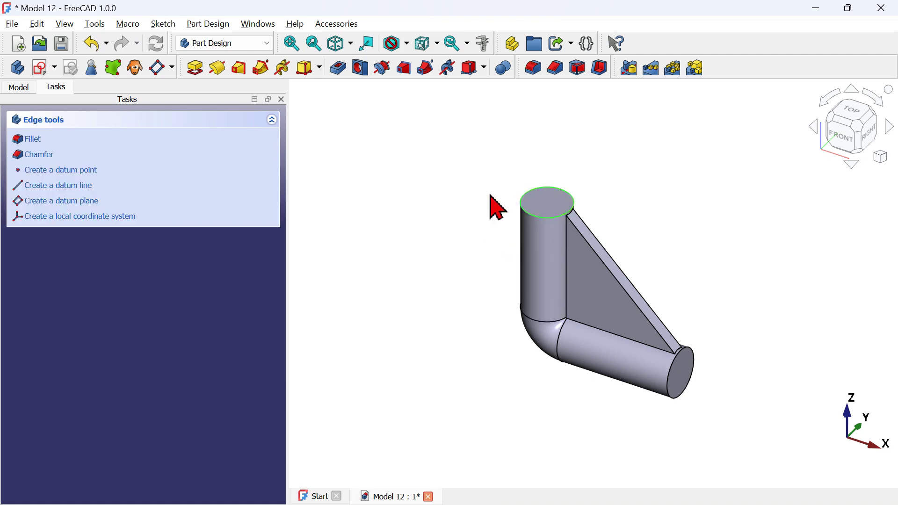
{"action": "key", "text": "v"}
{"action": "key", "text": "t"}
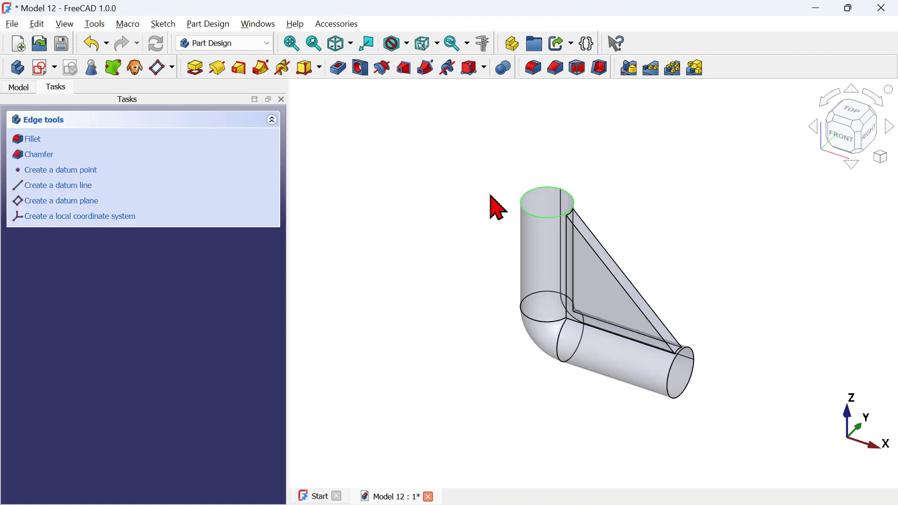
{"action": "left_click", "coordinate": [487, 268]}
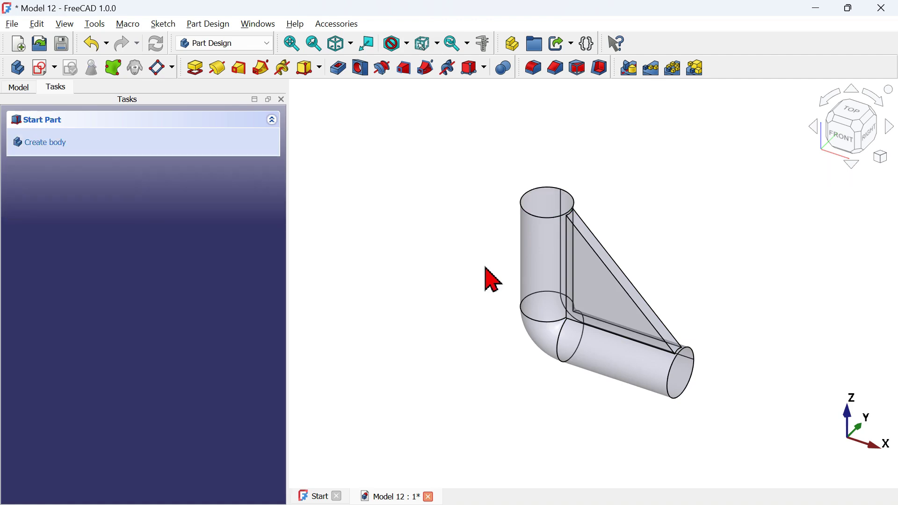
Look up the Toggle transparency command among the Body's commands in the model tree.
{"action": "left_click", "coordinate": [24, 89]}
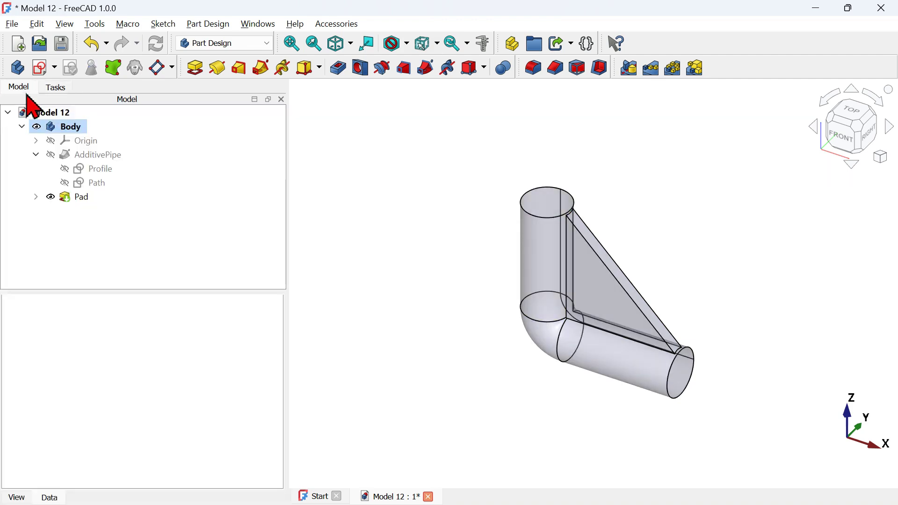
{"action": "left_click", "coordinate": [71, 127]}
{"action": "right_click", "coordinate": [77, 137]}
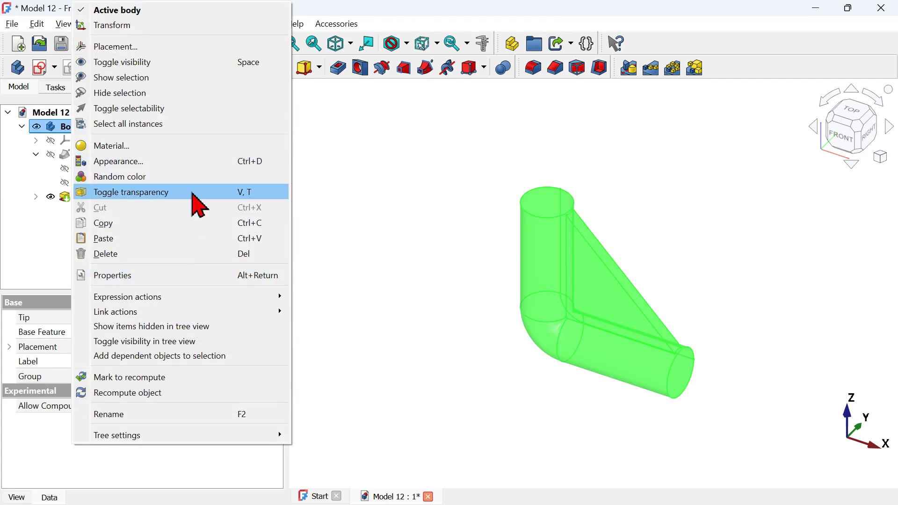
{"action": "left_click", "coordinate": [256, 196]}
{"action": "left_click", "coordinate": [462, 248]}
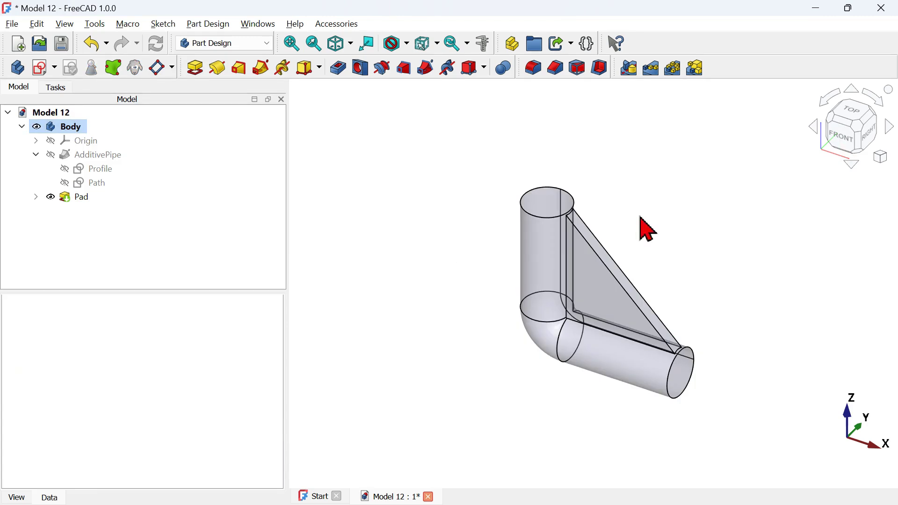
Start a Hole on the vertical tube's end face, with a diameter of 10 mm and a depth of 38 mm.
{"action": "left_click", "coordinate": [538, 197]}
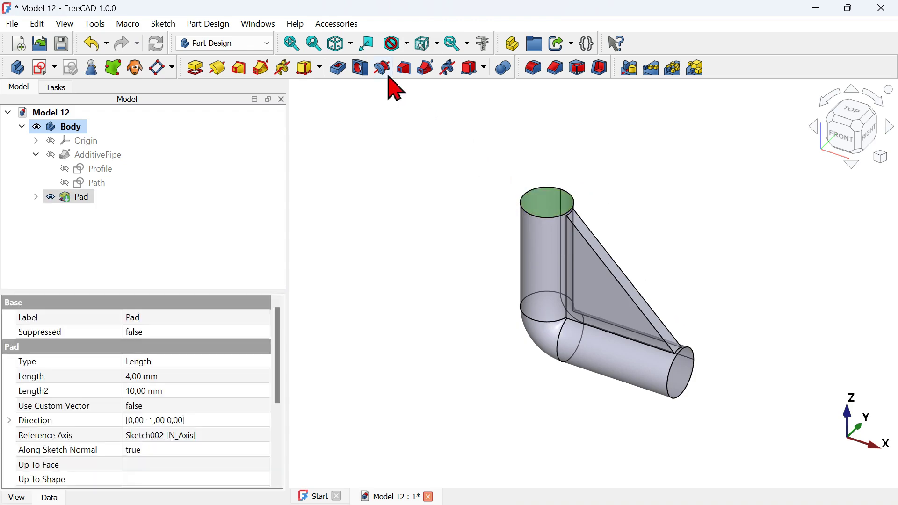
{"action": "left_click", "coordinate": [361, 68]}
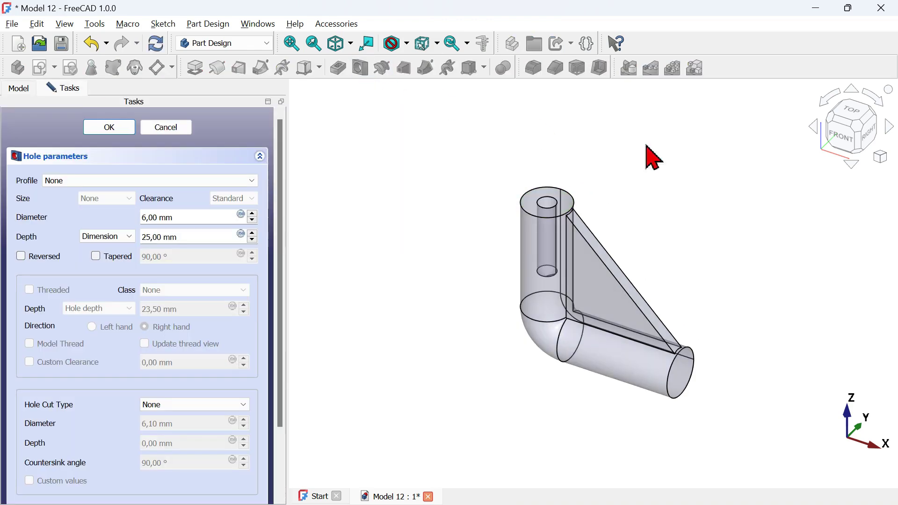
{"action": "left_click", "coordinate": [842, 136]}
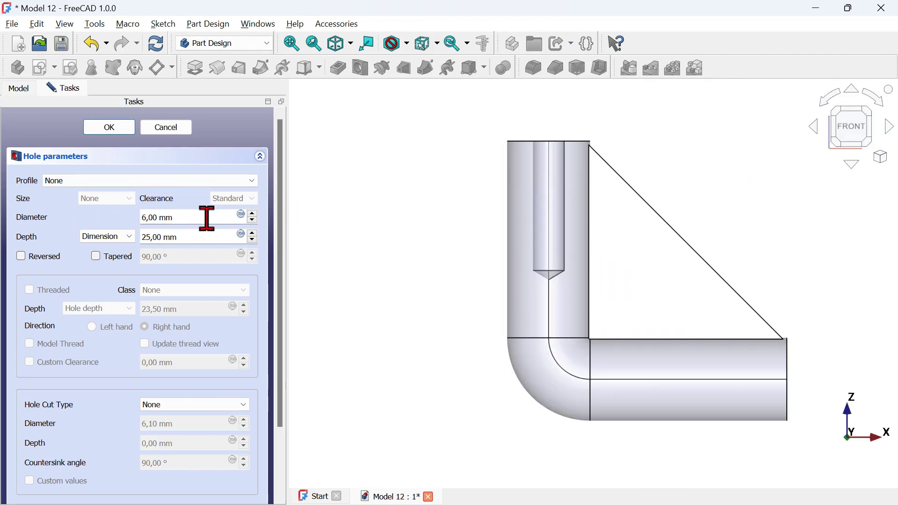
{"action": "left_click_drag", "start_coordinate": [207, 218], "coordinate": [117, 231]}
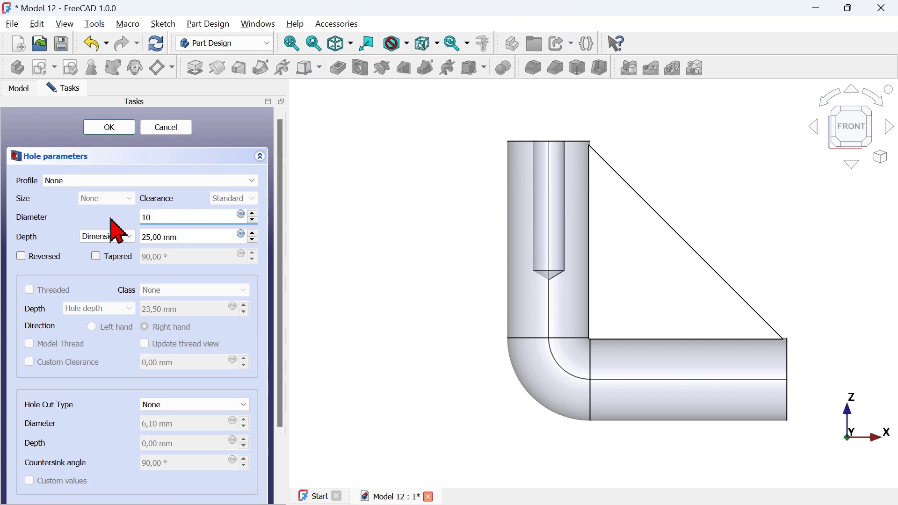
{"action": "left_click_drag", "start_coordinate": [201, 236], "coordinate": [120, 244]}
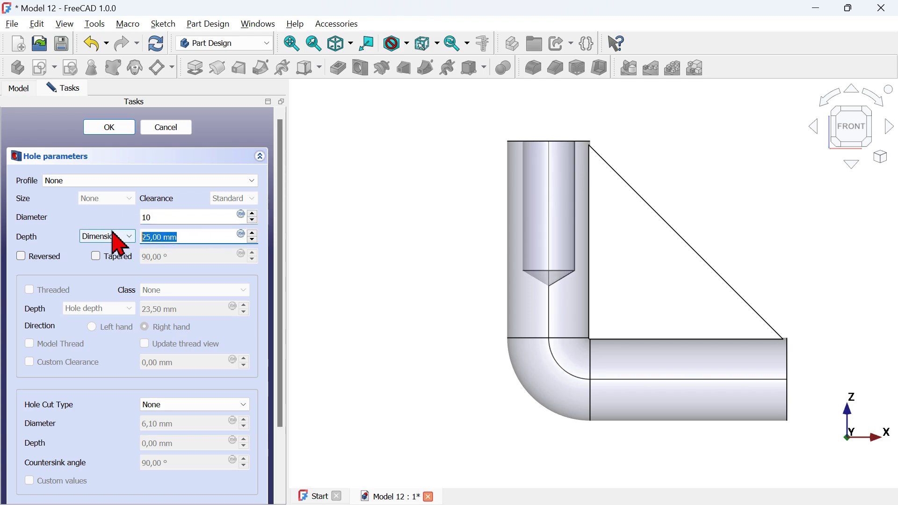
{"action": "type", "text": "38"}
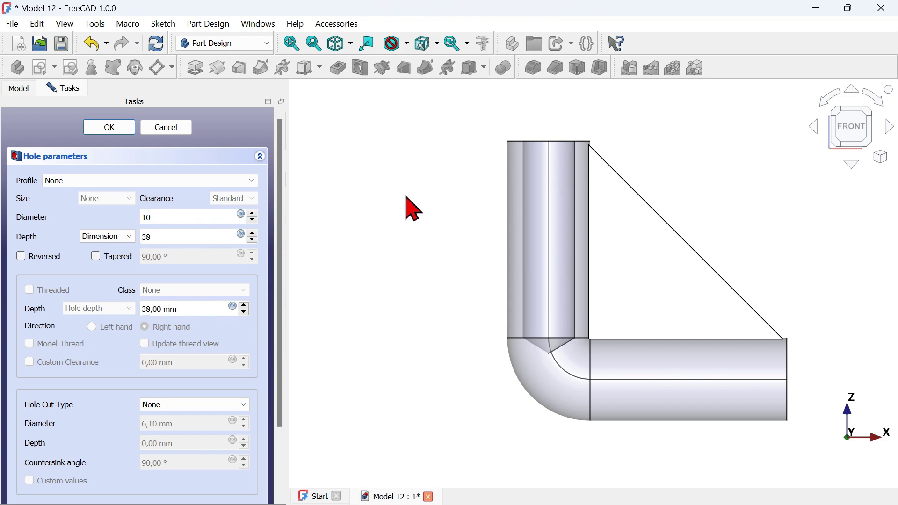
Give the vertical tube's hole a flat drill point and complete the Hole feature.
{"action": "scroll", "coordinate": [280, 223], "scroll_direction": "down", "scroll_amount": 3}
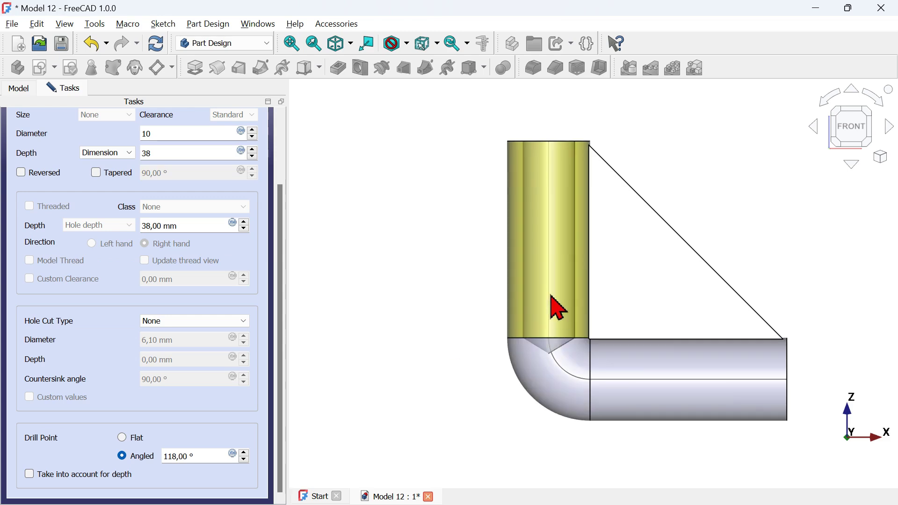
{"action": "left_click", "coordinate": [135, 438]}
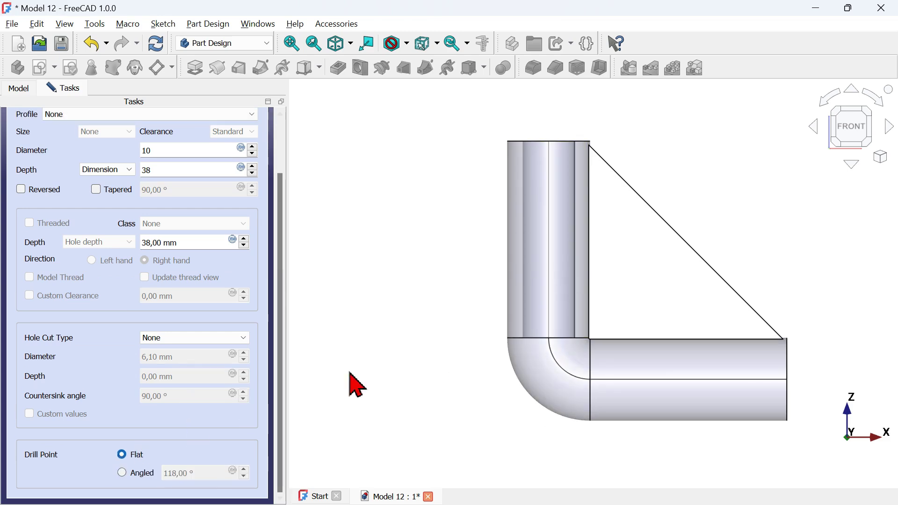
{"action": "scroll", "coordinate": [285, 319], "scroll_direction": "up", "scroll_amount": 3}
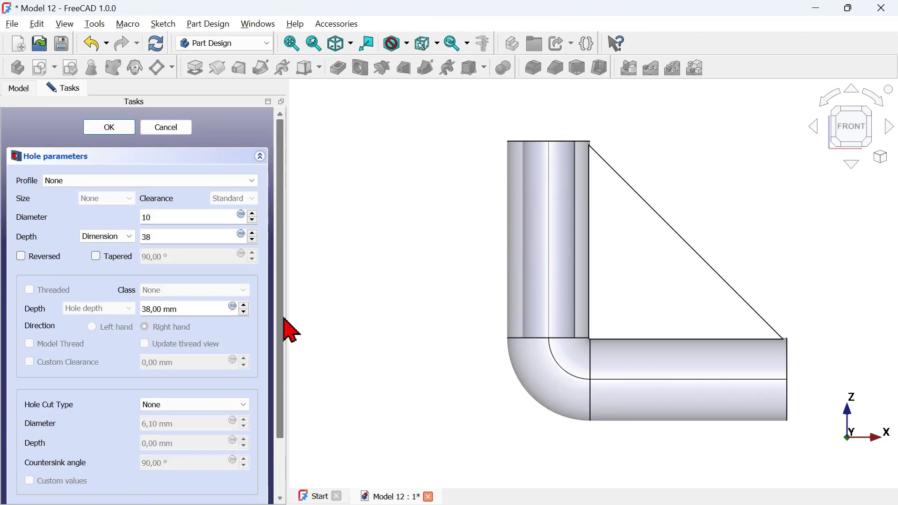
{"action": "left_click", "coordinate": [115, 131]}
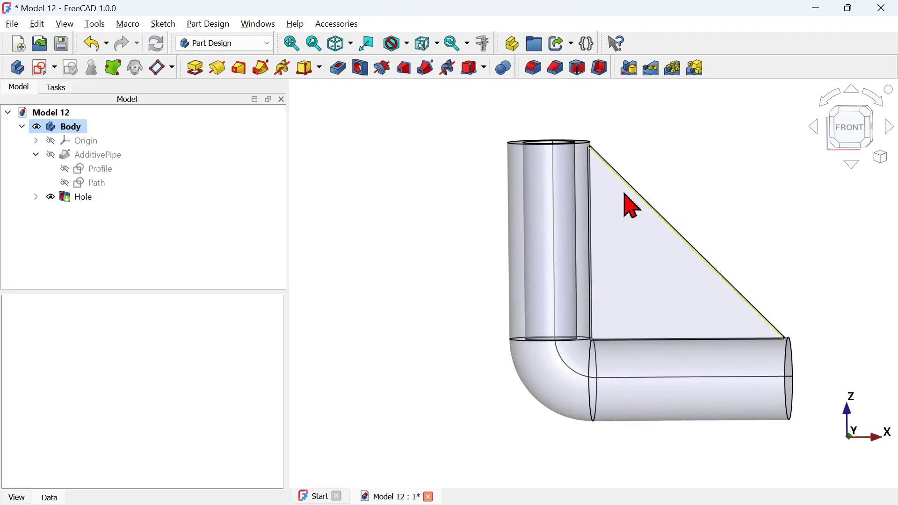
Create a Hole with its default parameters on the end face of the horizontal tube.
{"action": "middle_click_drag", "start_coordinate": [792, 197], "coordinate": [760, 187]}
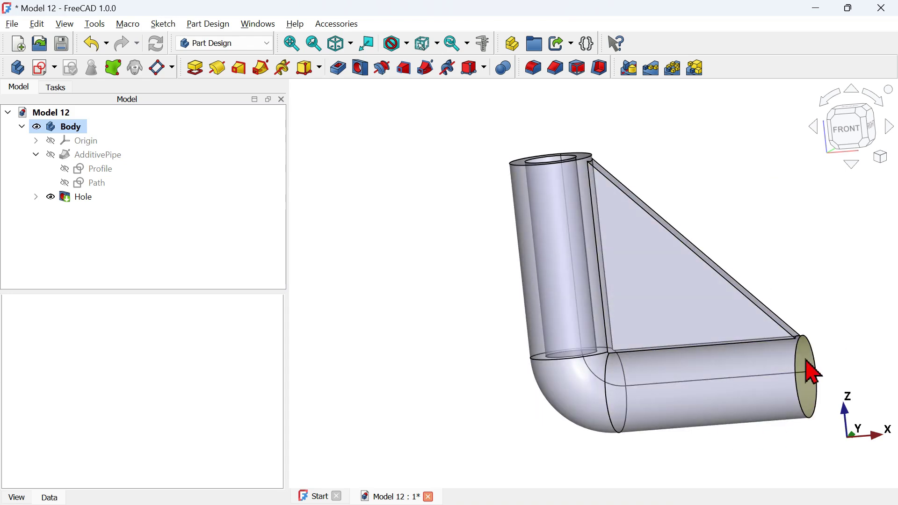
{"action": "left_click", "coordinate": [816, 400]}
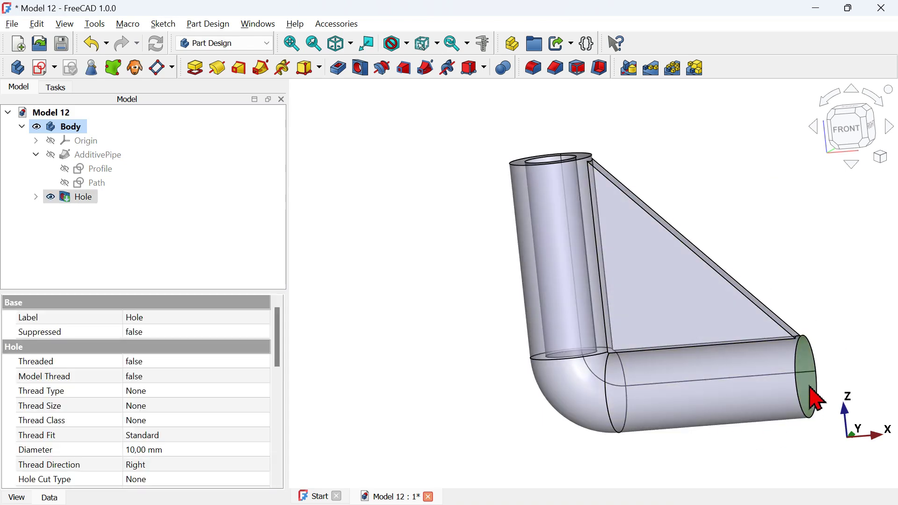
{"action": "left_click", "coordinate": [360, 69]}
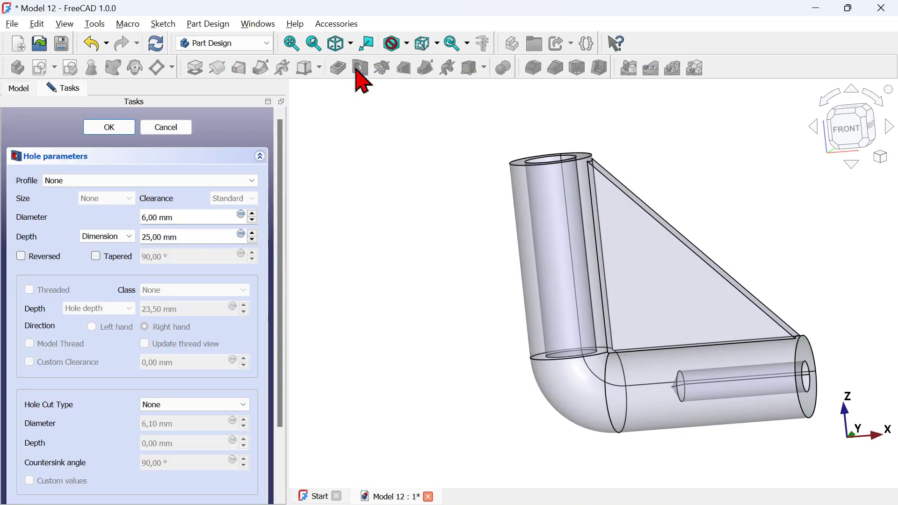
{"action": "left_click", "coordinate": [856, 139]}
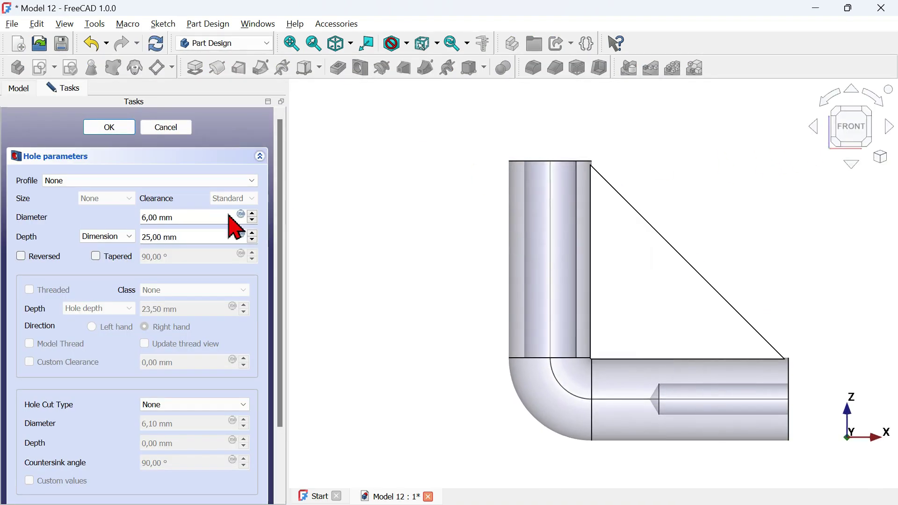
{"action": "left_click", "coordinate": [104, 132]}
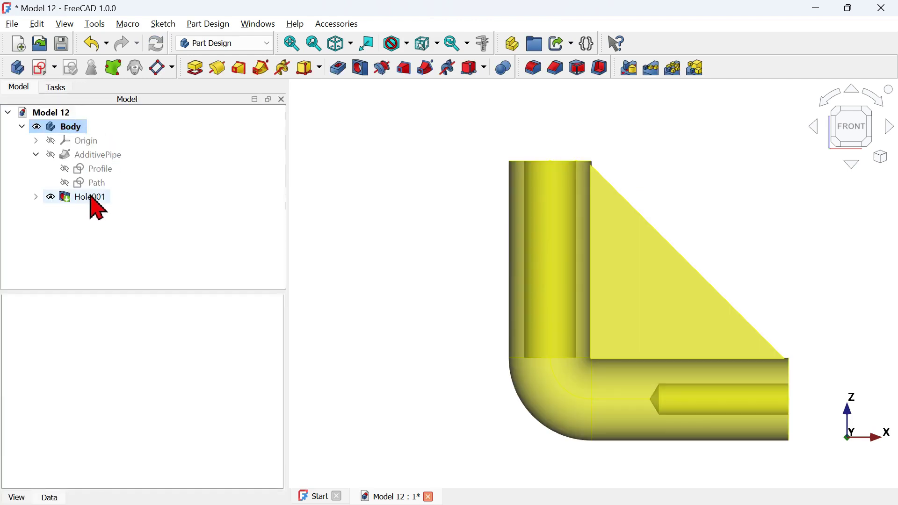
Set the diameter of the horizontal tube's hole to 10 mm in its properties, and close the Start page.
{"action": "left_click", "coordinate": [83, 198]}
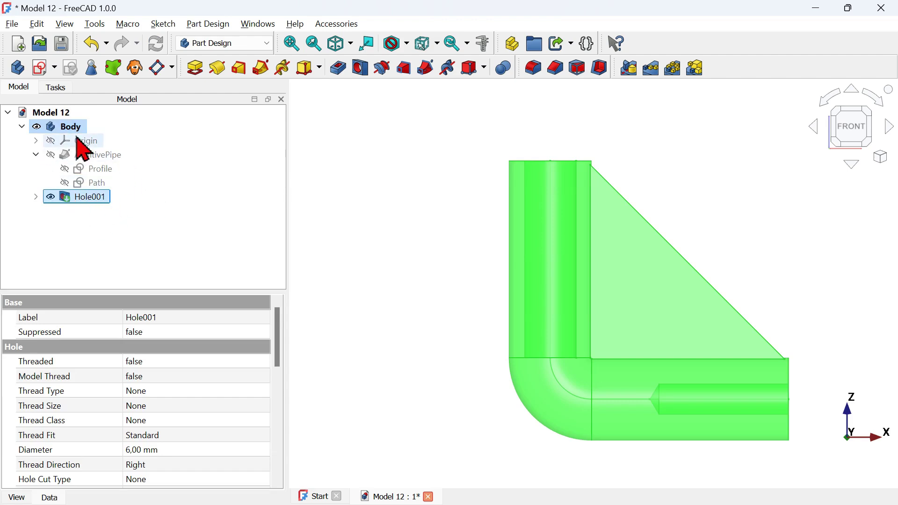
{"action": "scroll", "coordinate": [183, 401], "scroll_direction": "down", "scroll_amount": 3}
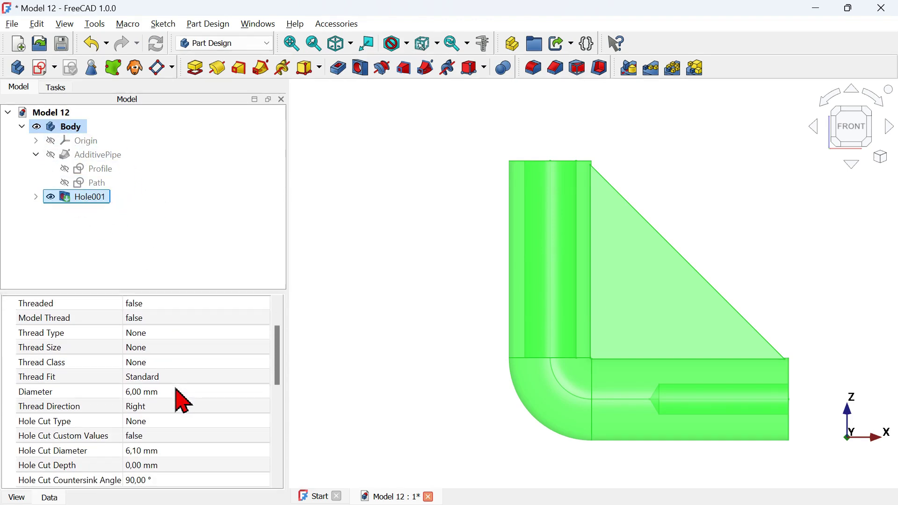
{"action": "left_click", "coordinate": [194, 352]}
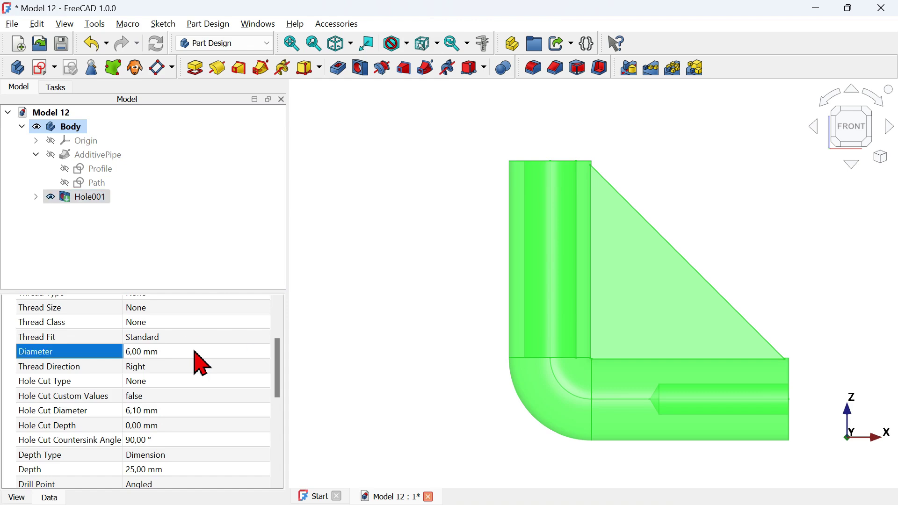
{"action": "key", "text": "Return"}
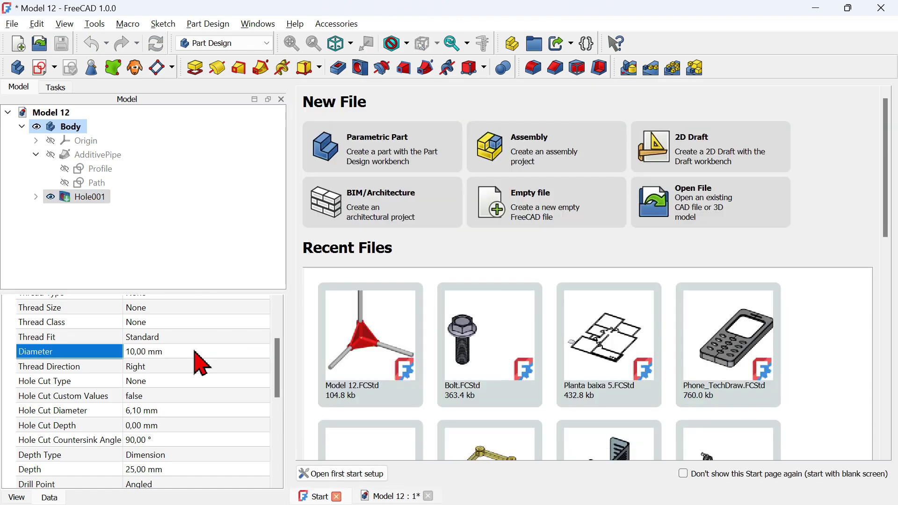
{"action": "left_click", "coordinate": [337, 497]}
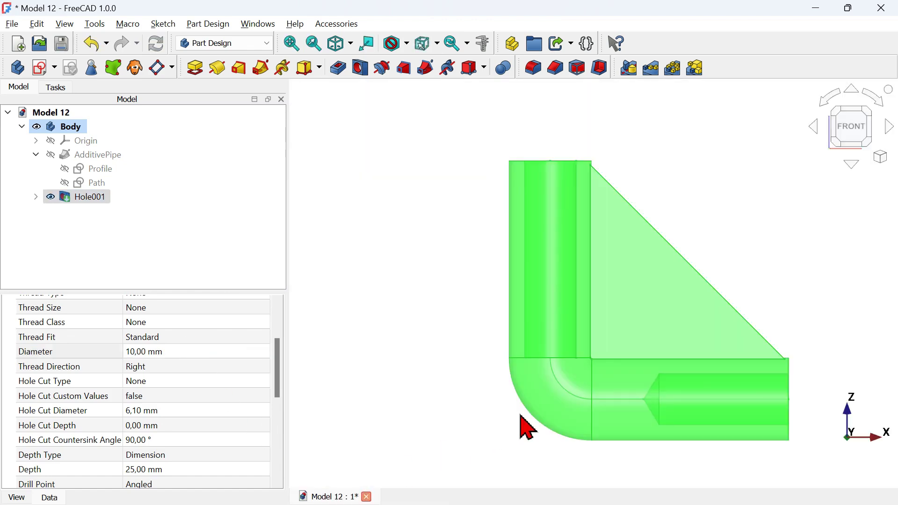
{"action": "left_click", "coordinate": [756, 274]}
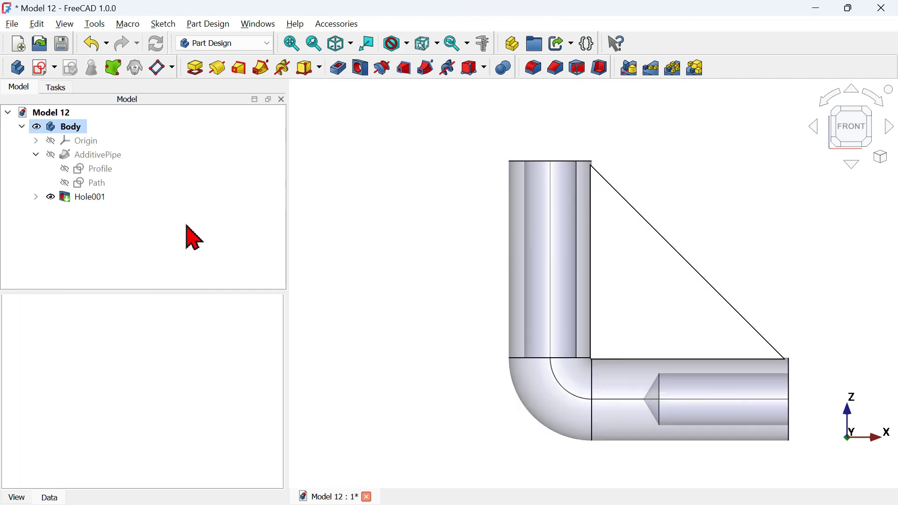
Change the drill point of the horizontal tube's hole to Flat in its properties.
{"action": "left_click", "coordinate": [93, 198]}
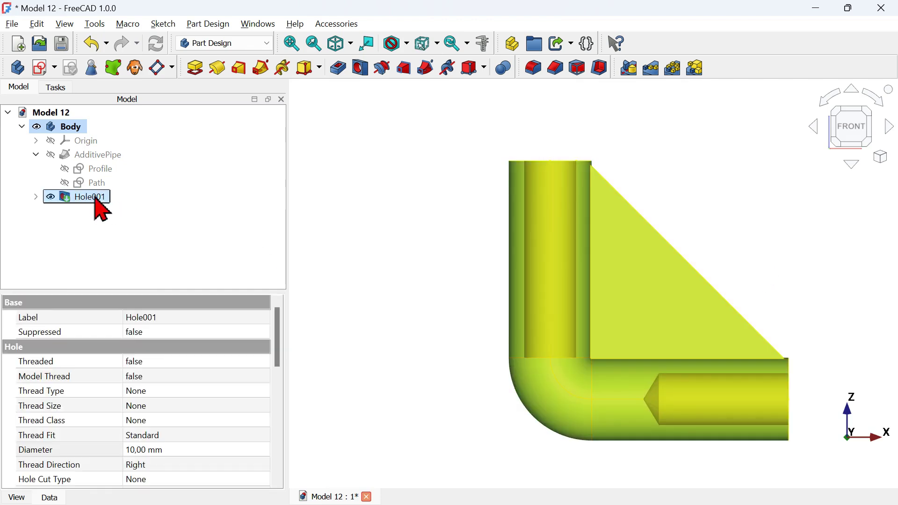
{"action": "scroll", "coordinate": [223, 416], "scroll_direction": "down", "scroll_amount": 3}
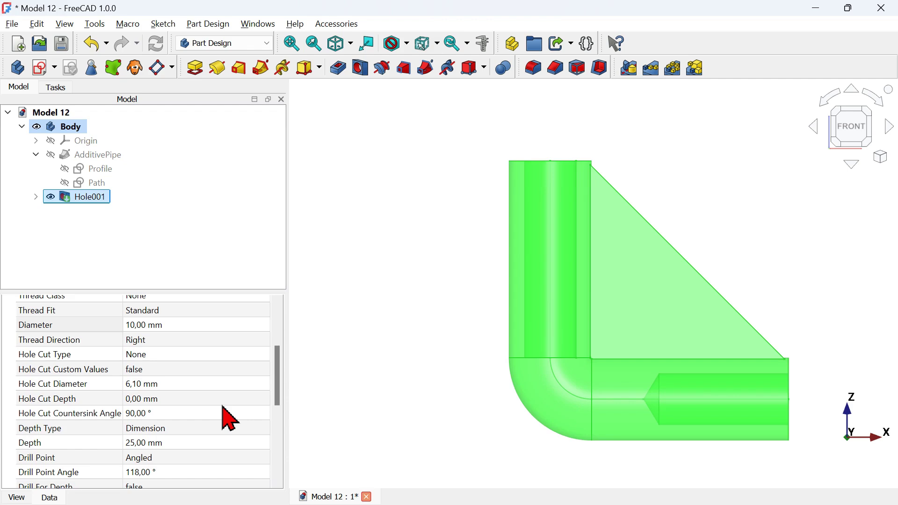
{"action": "scroll", "coordinate": [202, 427], "scroll_direction": "down", "scroll_amount": 3}
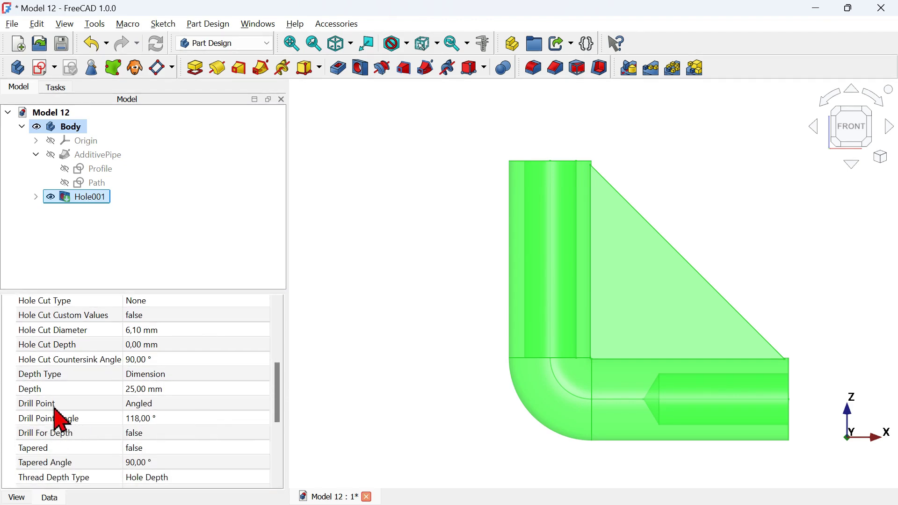
{"action": "left_click", "coordinate": [211, 405]}
{"action": "left_click", "coordinate": [191, 404]}
{"action": "left_click", "coordinate": [189, 415]}
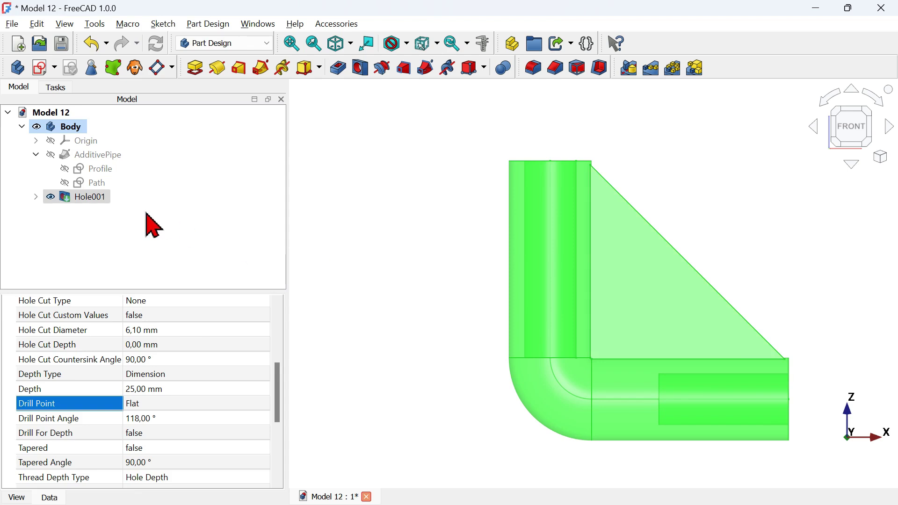
Set the depth of the horizontal tube's hole to 38 mm and clear the selection.
{"action": "scroll", "coordinate": [278, 395], "scroll_direction": "up", "scroll_amount": 3}
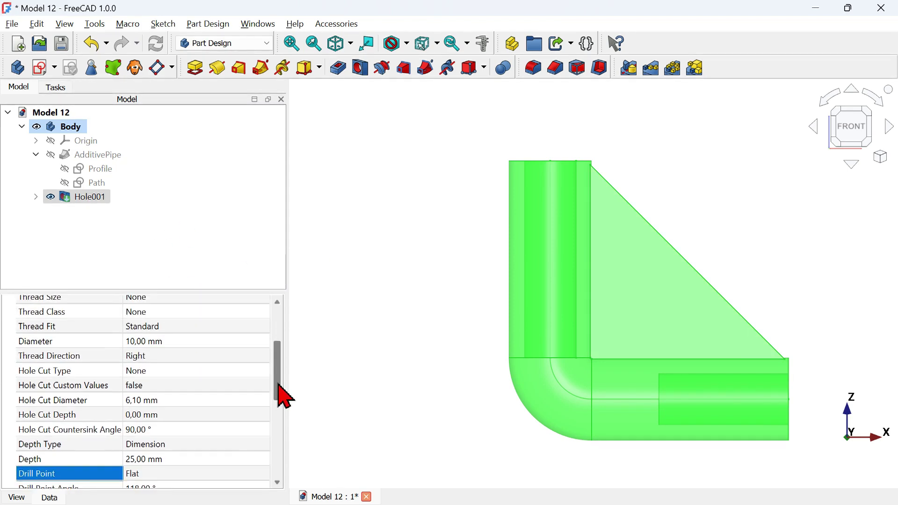
{"action": "left_click", "coordinate": [211, 434]}
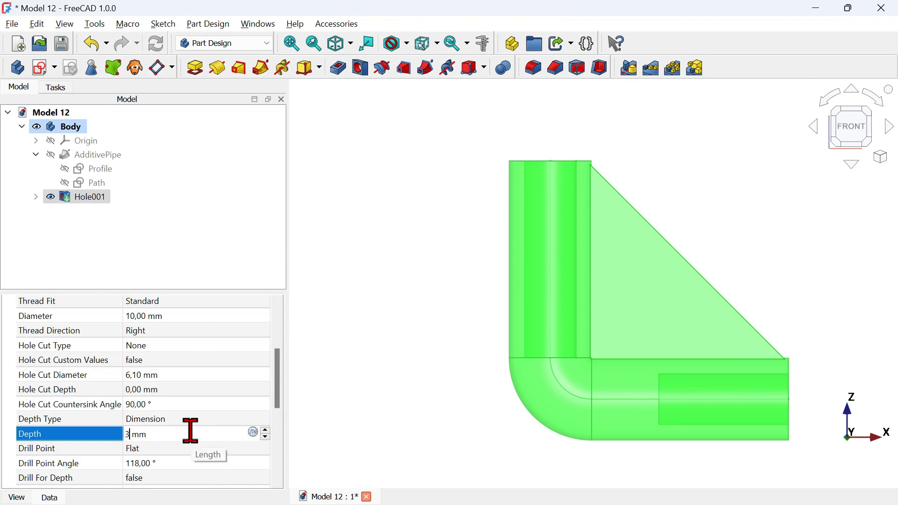
{"action": "type", "text": "38"}
{"action": "key", "text": "Return"}
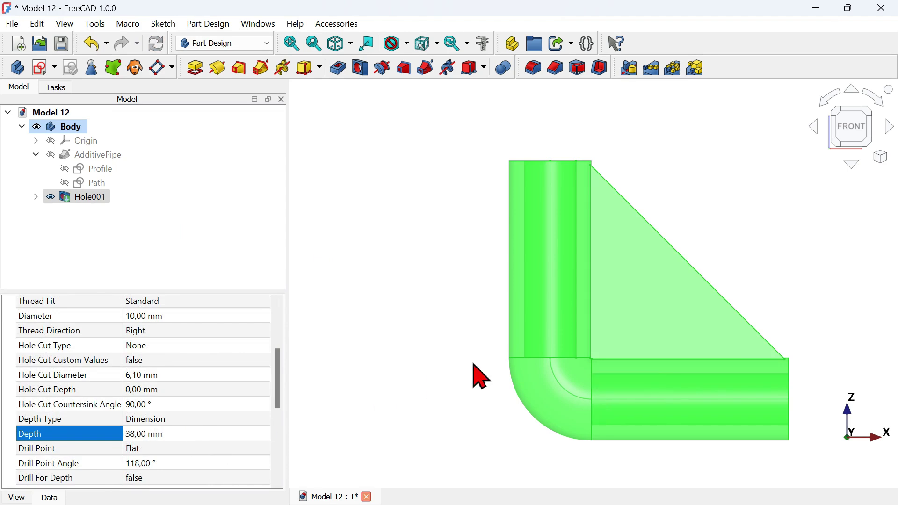
{"action": "left_click", "coordinate": [482, 376]}
{"action": "middle_click_drag", "start_coordinate": [768, 159], "coordinate": [726, 210]}
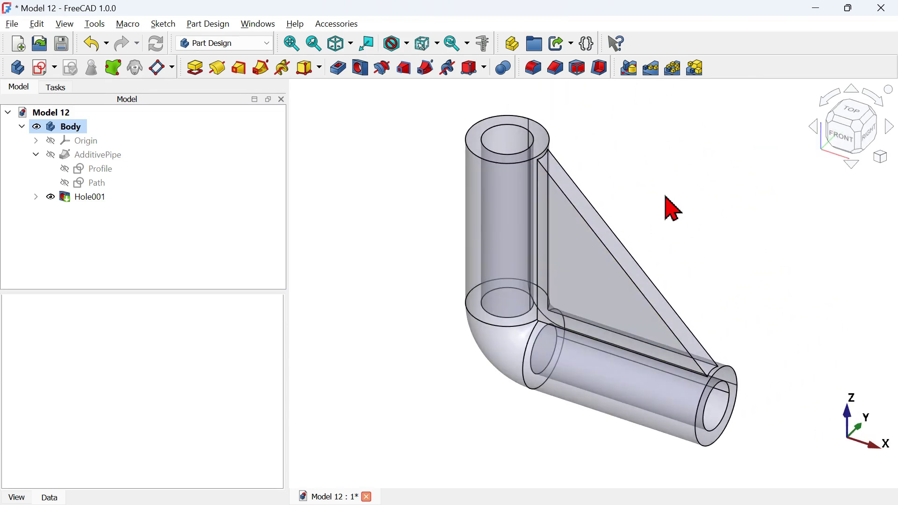
Turn off the model's transparency and clear the edge selection.
{"action": "left_click", "coordinate": [589, 217]}
{"action": "key", "text": "v"}
{"action": "key", "text": "t"}
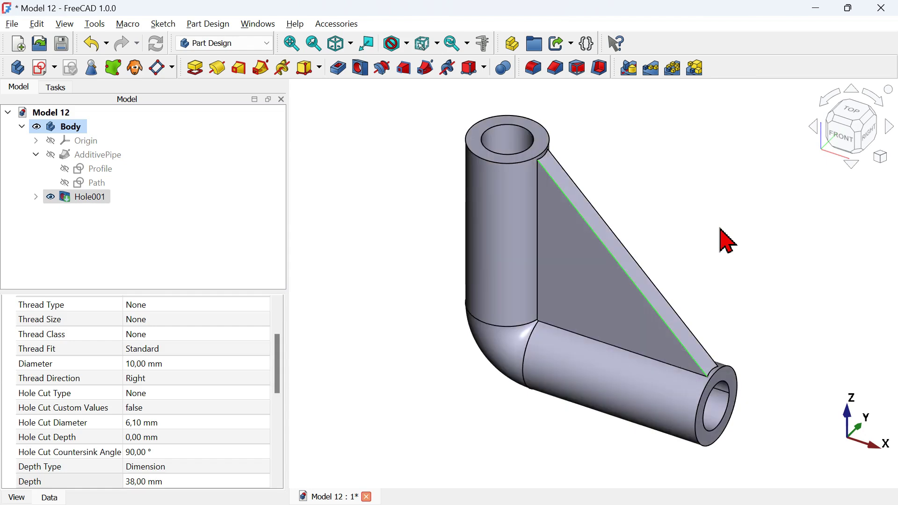
{"action": "left_click", "coordinate": [721, 229]}
Examine the bored two-arm body from several angles and compare it with the finished connector assembly in the other FreeCAD window.
{"action": "scroll", "coordinate": [721, 229], "scroll_direction": "down", "scroll_amount": 3}
{"action": "scroll", "coordinate": [725, 240], "scroll_direction": "up", "scroll_amount": 5}
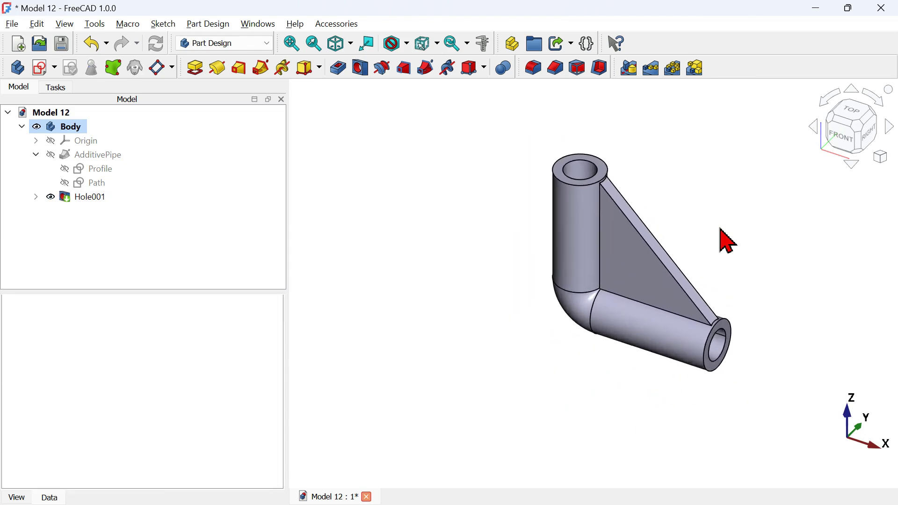
{"action": "middle_click_drag", "start_coordinate": [725, 240], "coordinate": [682, 257]}
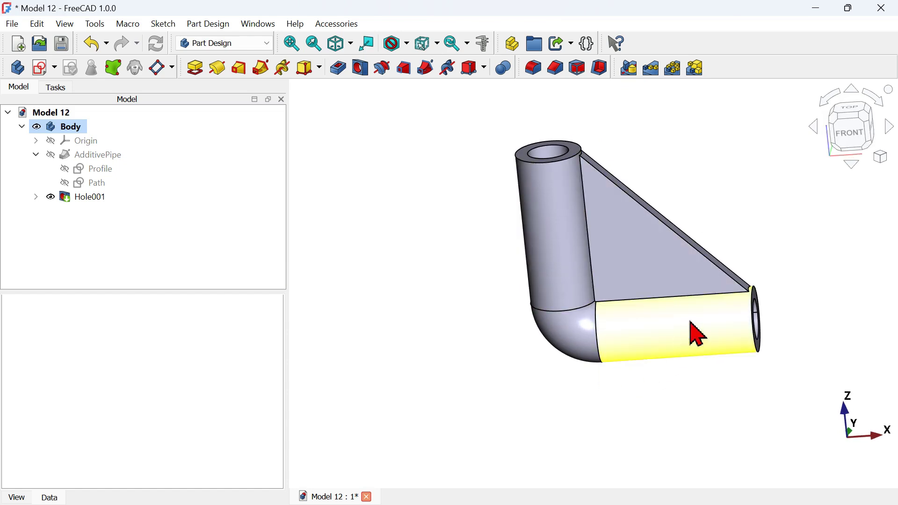
{"action": "middle_click_drag", "start_coordinate": [488, 337], "coordinate": [555, 329]}
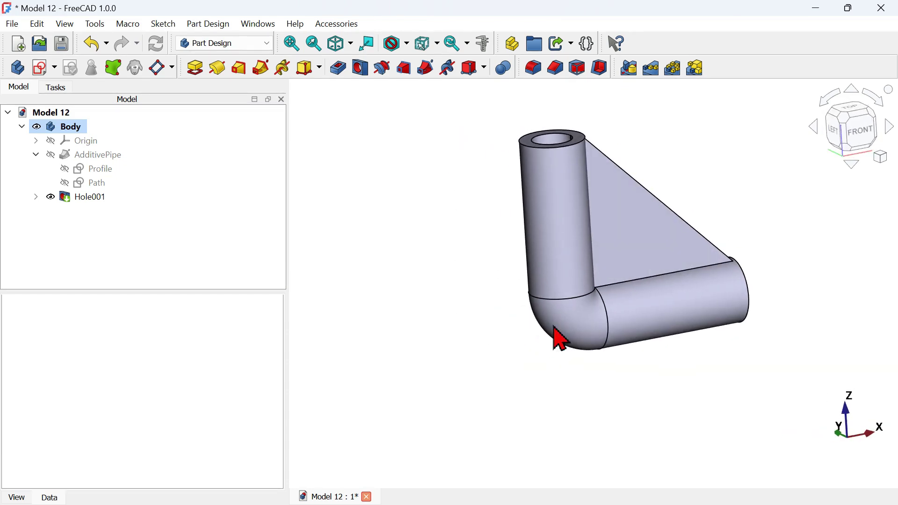
{"action": "key", "text": "0"}
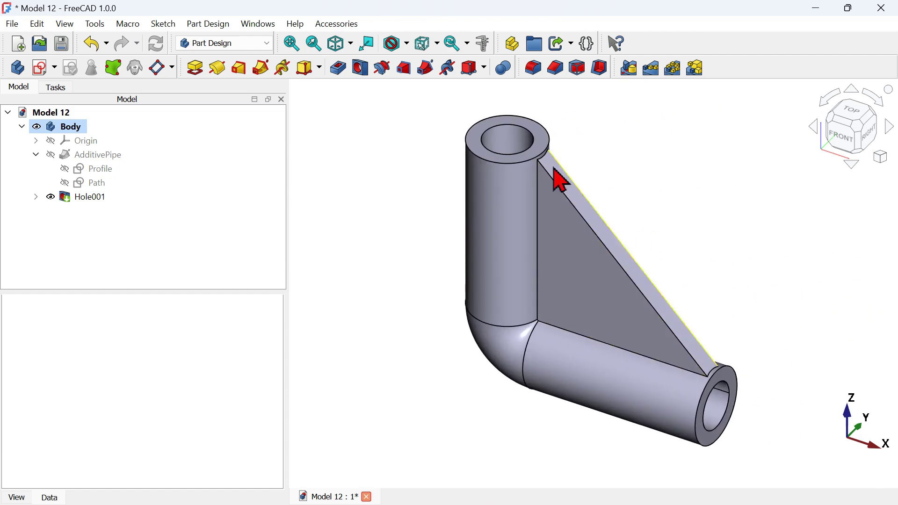
{"action": "key", "text": "alt+Tab"}
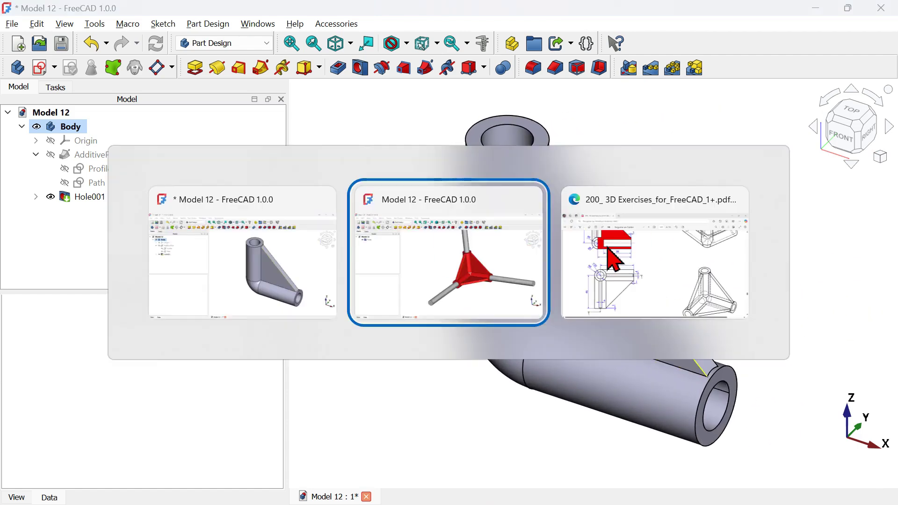
{"action": "left_click", "coordinate": [518, 267]}
{"action": "middle_click_drag", "start_coordinate": [608, 232], "coordinate": [629, 262]}
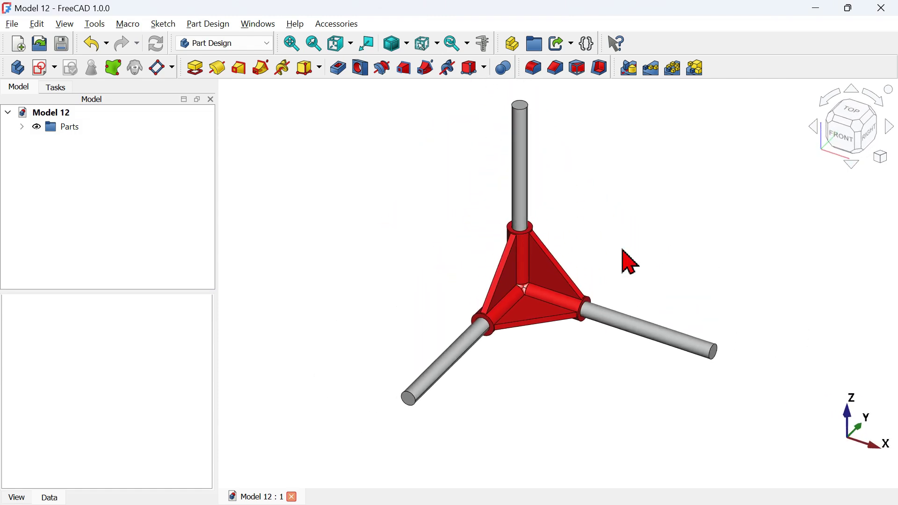
{"action": "key", "text": "alt+Tab"}
{"action": "left_click", "coordinate": [532, 231]}
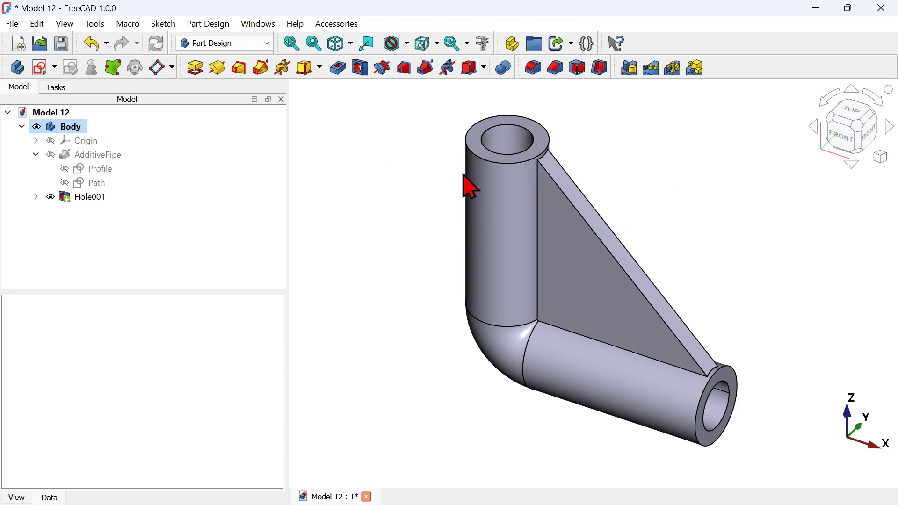
Switch to the Draft workbench and turn off its working-plane grid.
{"action": "left_click", "coordinate": [250, 43]}
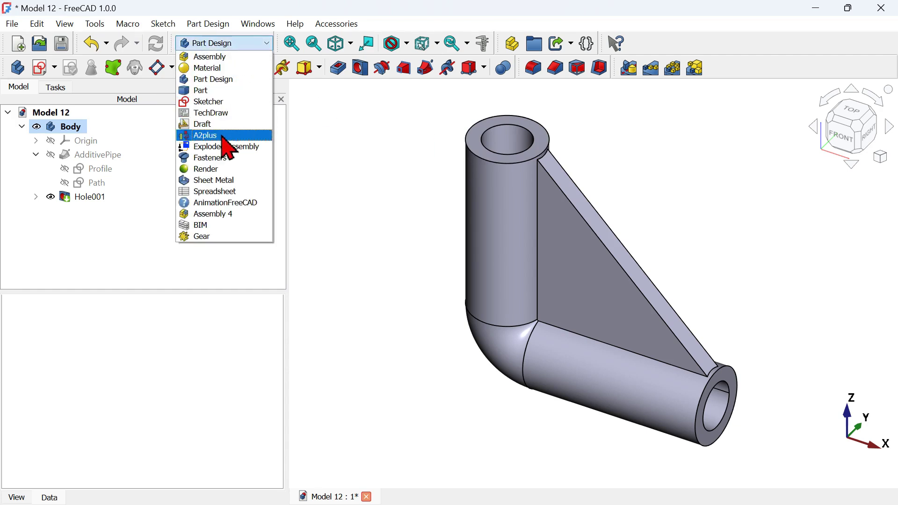
{"action": "left_click", "coordinate": [255, 125]}
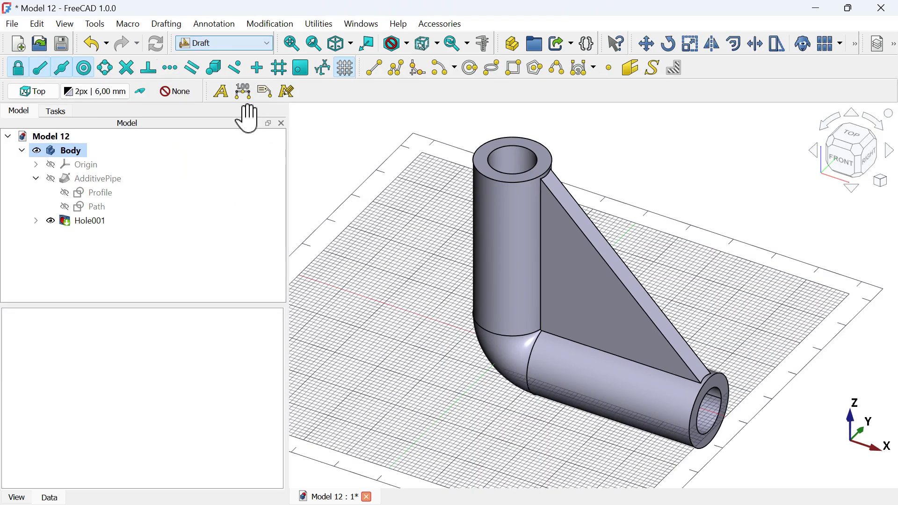
{"action": "left_click", "coordinate": [346, 70]}
{"action": "scroll", "coordinate": [739, 202], "scroll_direction": "down", "scroll_amount": 3}
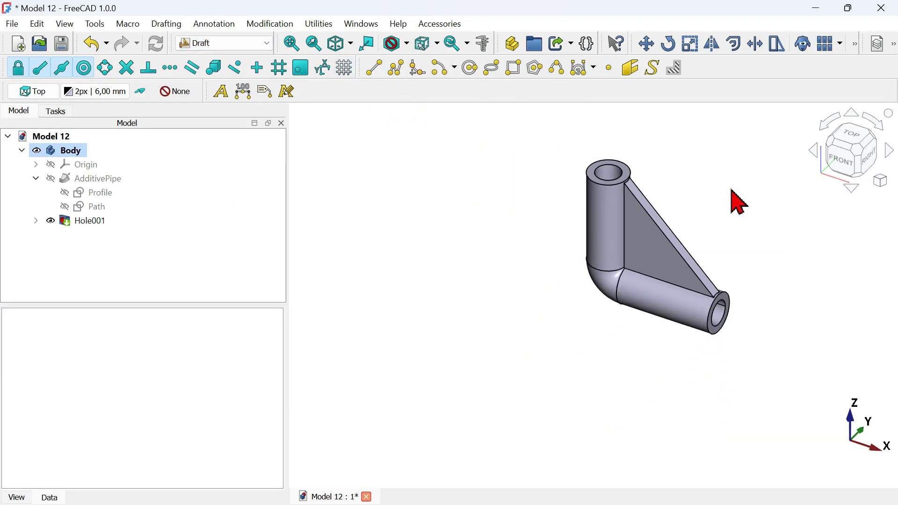
{"action": "scroll", "coordinate": [739, 202], "scroll_direction": "up", "scroll_amount": 2}
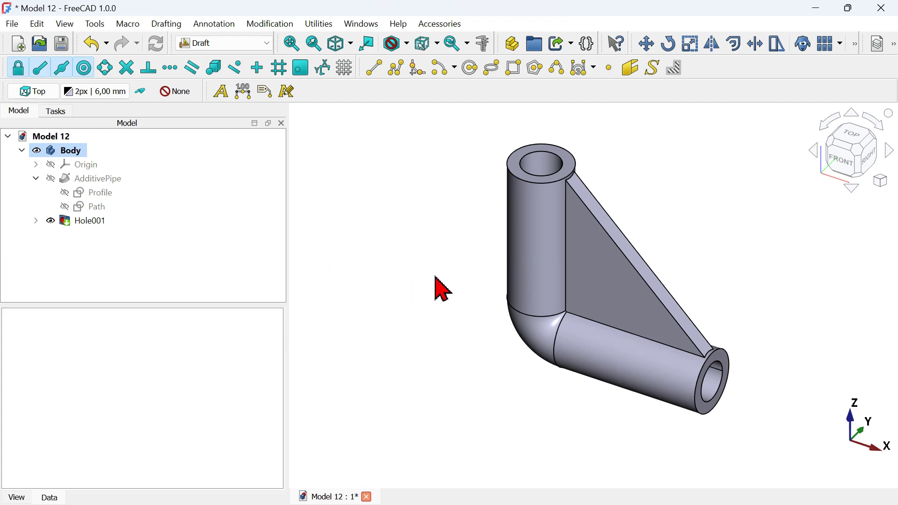
Create two Draft clones of the Body.
{"action": "left_click", "coordinate": [66, 153]}
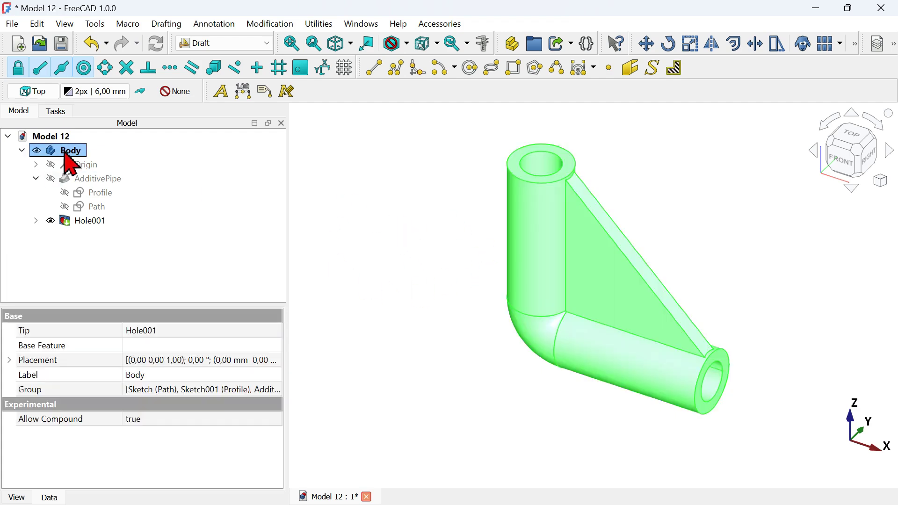
{"action": "left_click", "coordinate": [804, 44]}
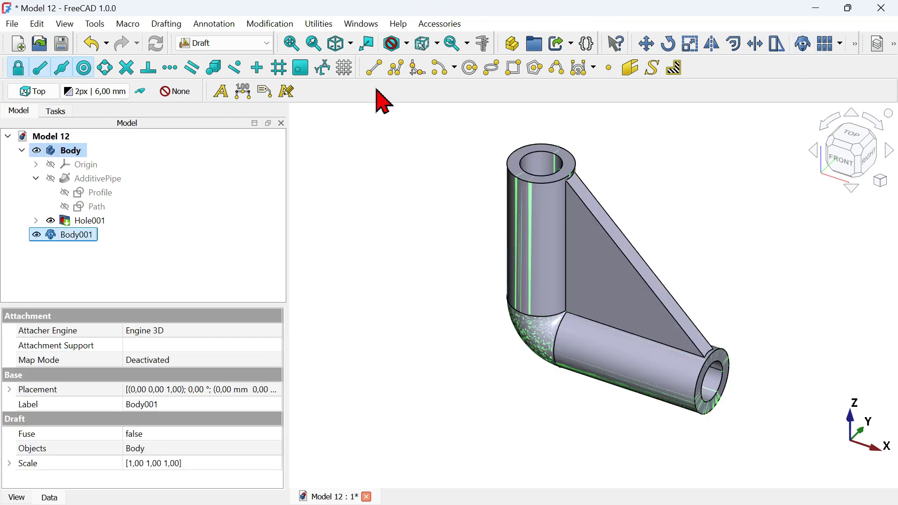
{"action": "left_click", "coordinate": [70, 152]}
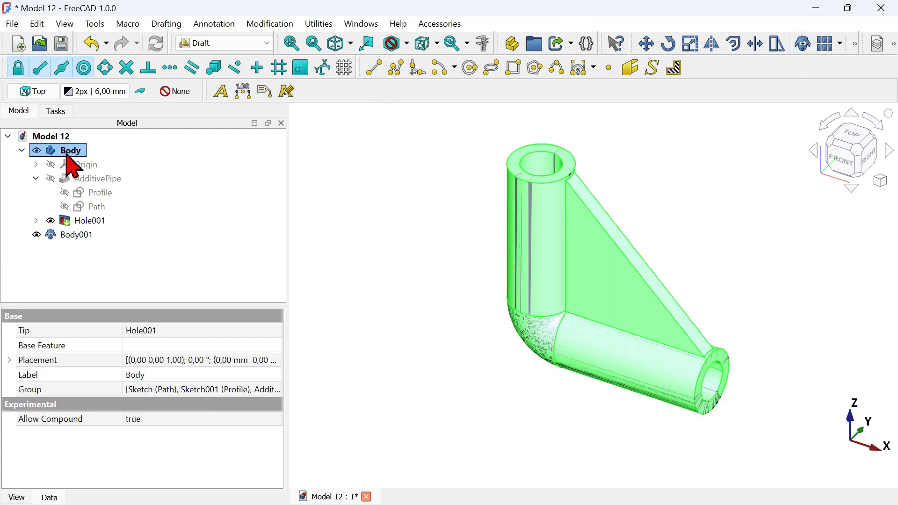
{"action": "left_click", "coordinate": [803, 49]}
Return to the Part Design workbench, show the model tree with the Body collapsed, and clear the selection.
{"action": "left_click", "coordinate": [227, 44]}
{"action": "left_click", "coordinate": [222, 81]}
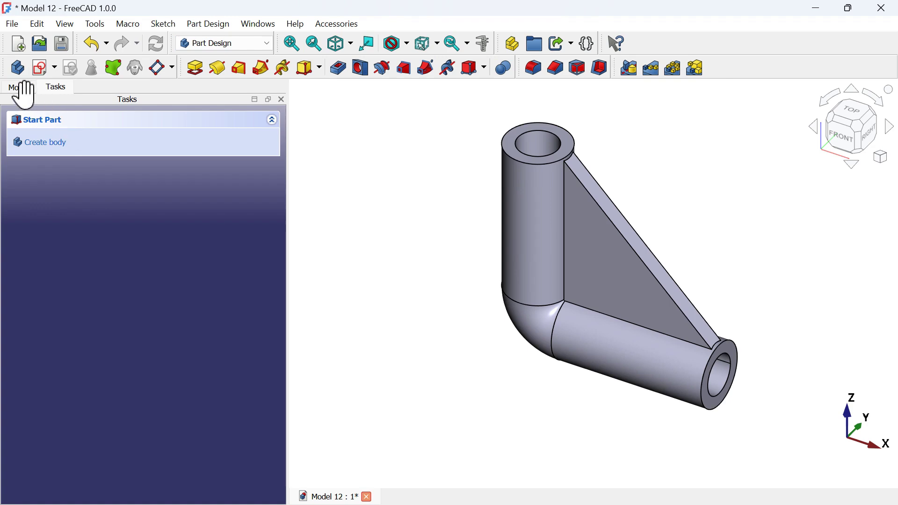
{"action": "left_click", "coordinate": [16, 88]}
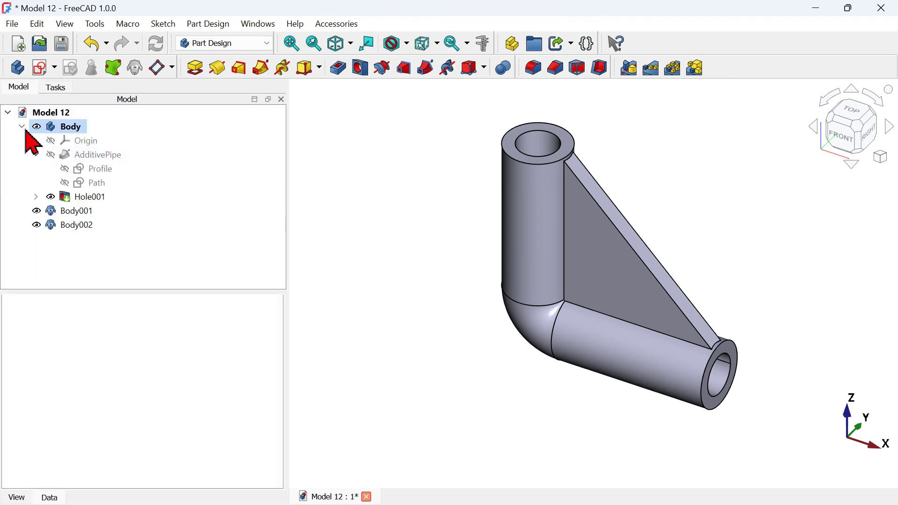
{"action": "left_click", "coordinate": [21, 127]}
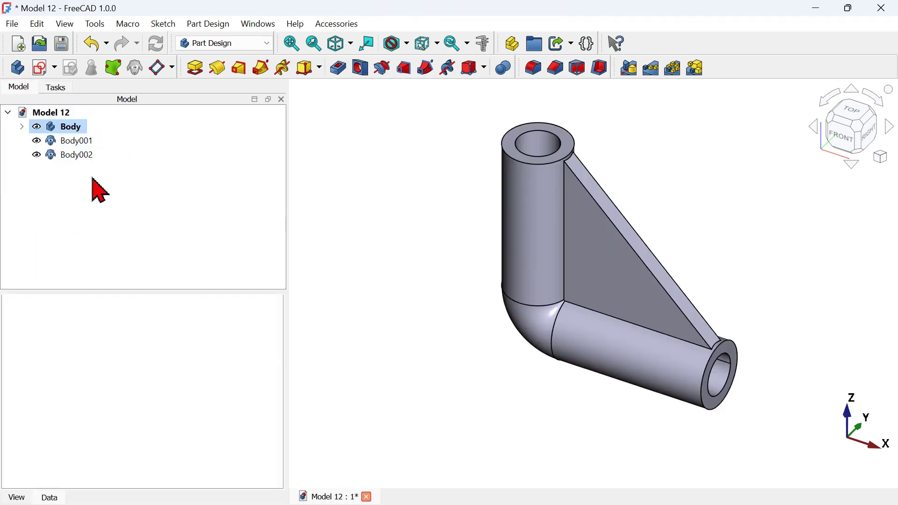
{"action": "left_click", "coordinate": [78, 127]}
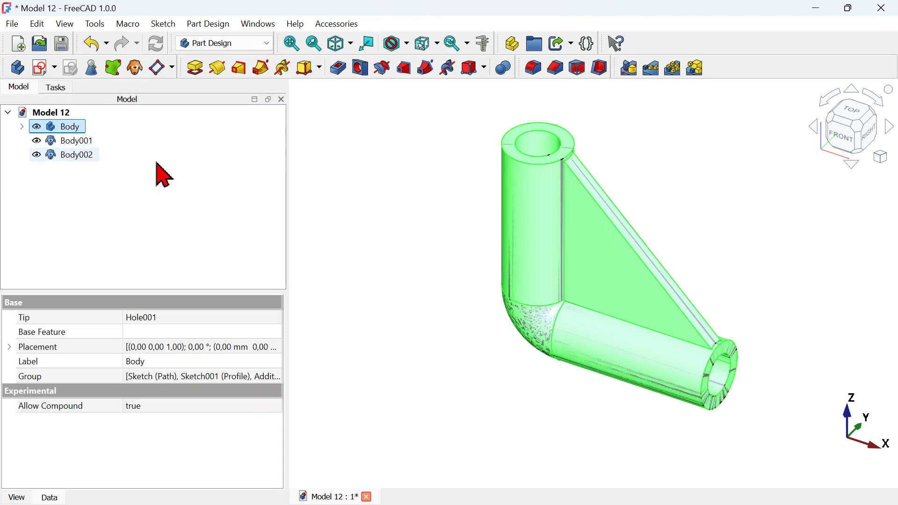
{"action": "left_click", "coordinate": [392, 210]}
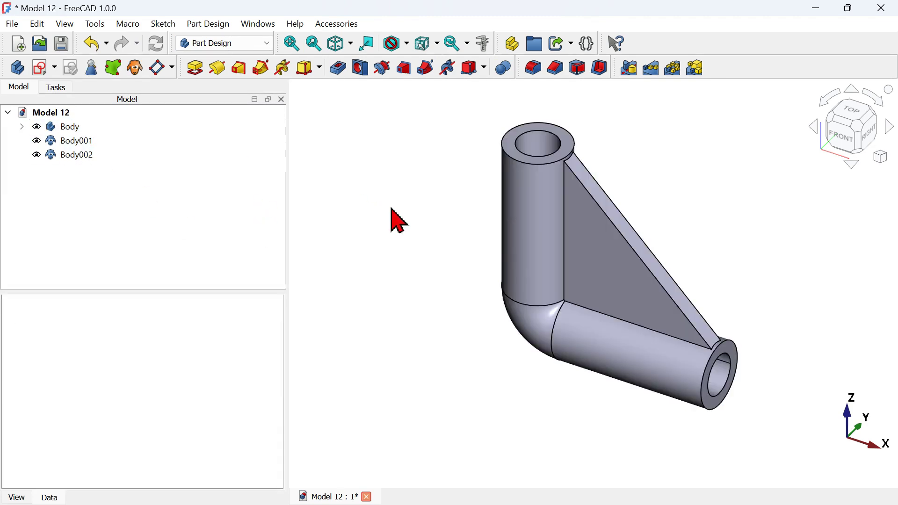
{"action": "scroll", "coordinate": [474, 225], "scroll_direction": "down", "scroll_amount": 3}
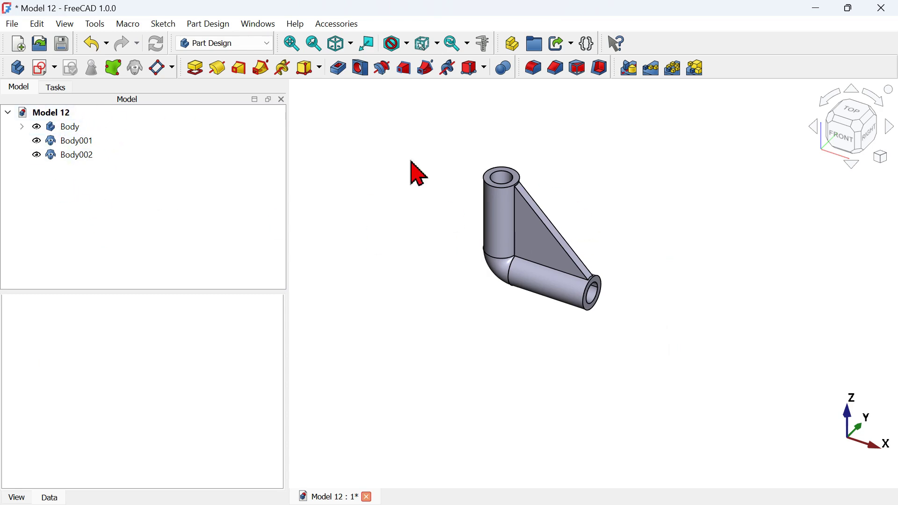
{"action": "scroll", "coordinate": [584, 200], "scroll_direction": "up", "scroll_amount": 2}
{"action": "scroll", "coordinate": [587, 199], "scroll_direction": "up", "scroll_amount": 2}
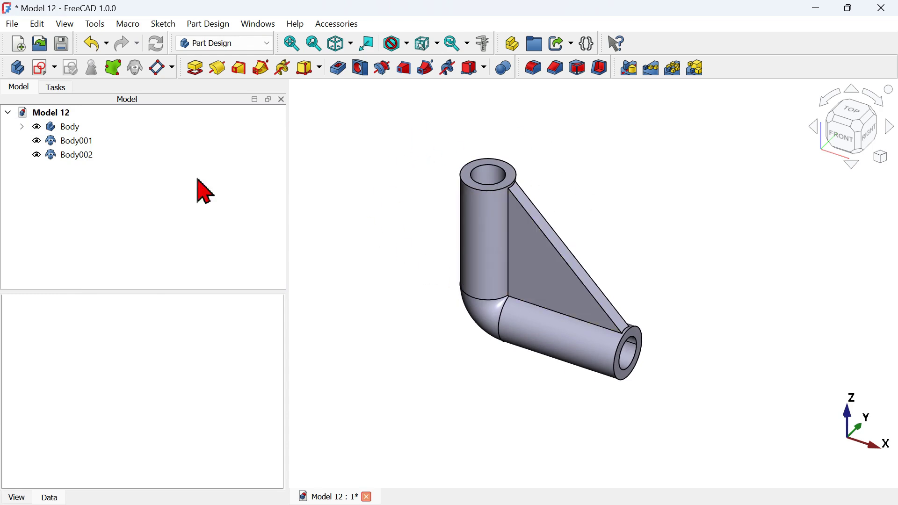
Hide the second clone, Body002, and rotate the first clone, Body001, by -90° about the Z axis.
{"action": "left_click", "coordinate": [77, 157]}
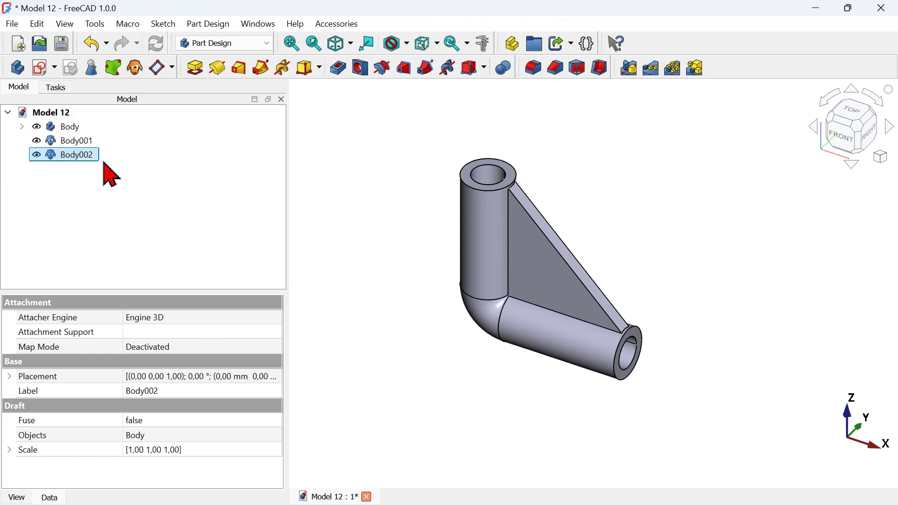
{"action": "key", "text": "space"}
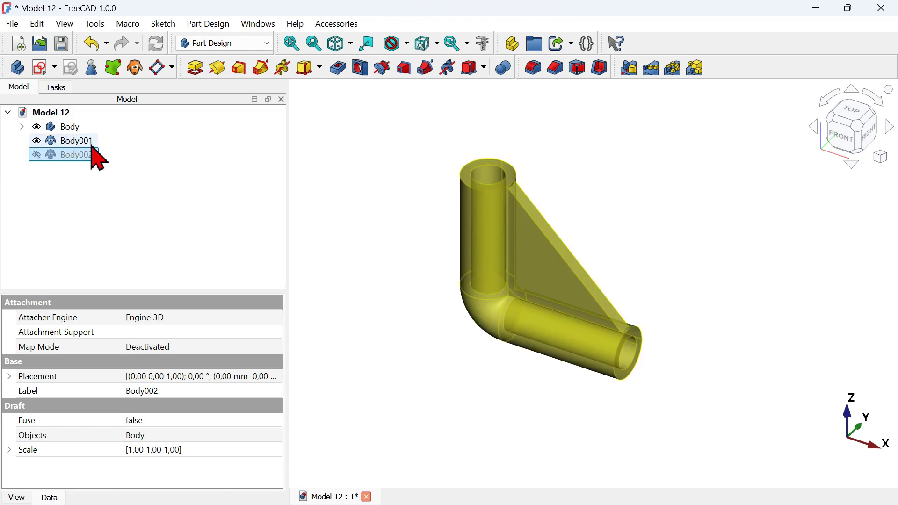
{"action": "double_click", "coordinate": [85, 154]}
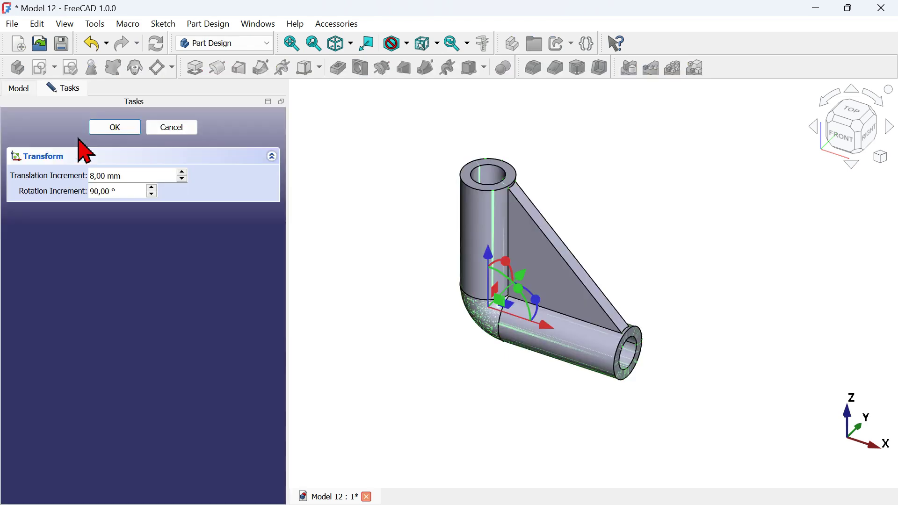
{"action": "key", "text": "v"}
{"action": "key", "text": "f"}
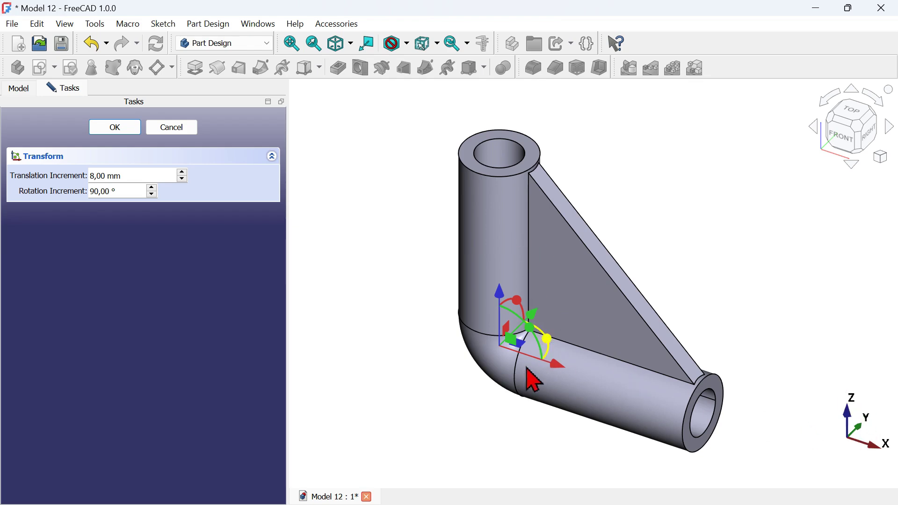
{"action": "left_click_drag", "start_coordinate": [536, 361], "coordinate": [472, 385]}
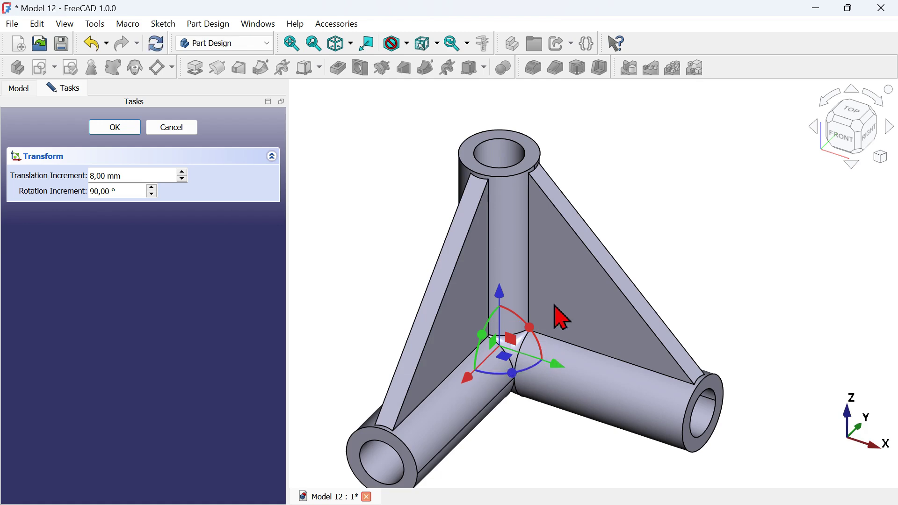
{"action": "scroll", "coordinate": [562, 321], "scroll_direction": "down", "scroll_amount": 3}
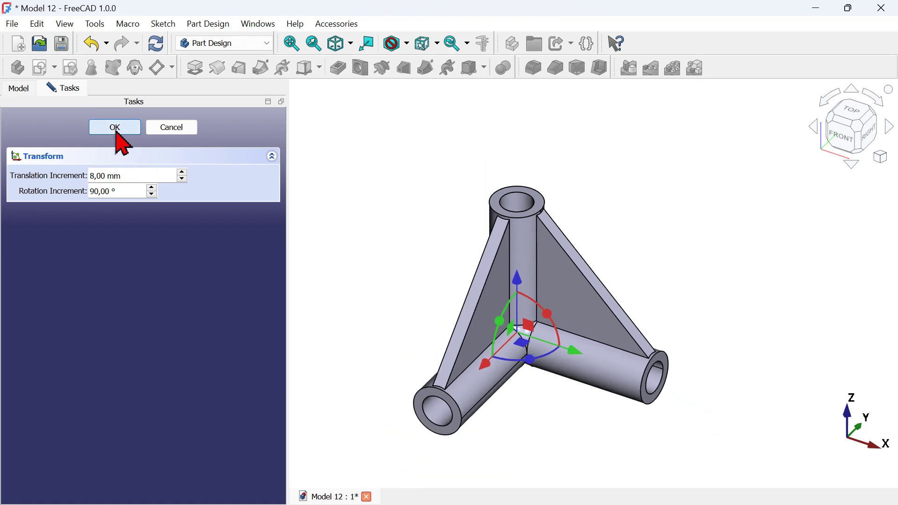
{"action": "left_click", "coordinate": [117, 131]}
{"action": "middle_click_drag", "start_coordinate": [337, 269], "coordinate": [374, 271]}
{"action": "scroll", "coordinate": [561, 341], "scroll_direction": "down", "scroll_amount": 3}
{"action": "scroll", "coordinate": [367, 286], "scroll_direction": "up", "scroll_amount": 3}
{"action": "key", "text": "0"}
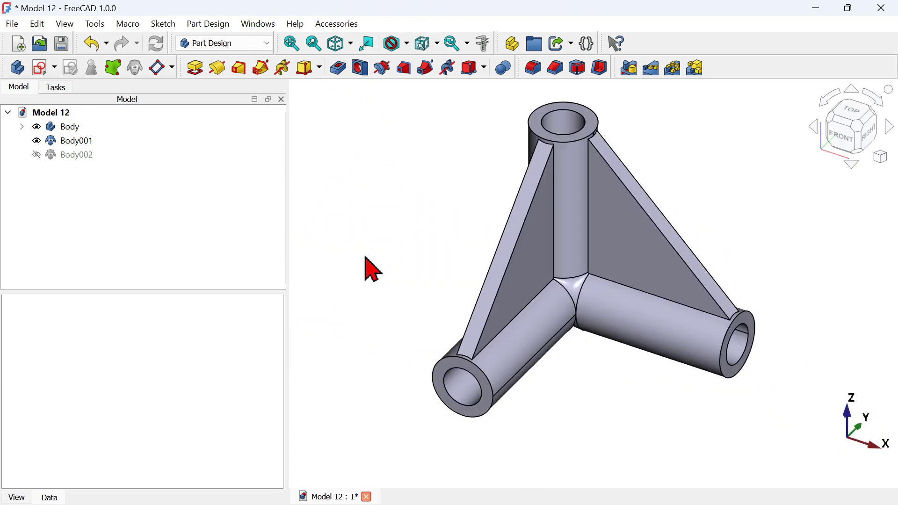
Rotate the second clone, Body002, by 90° about the X axis to form the connector's bottom corner, and inspect the three bodies.
{"action": "left_click", "coordinate": [81, 159]}
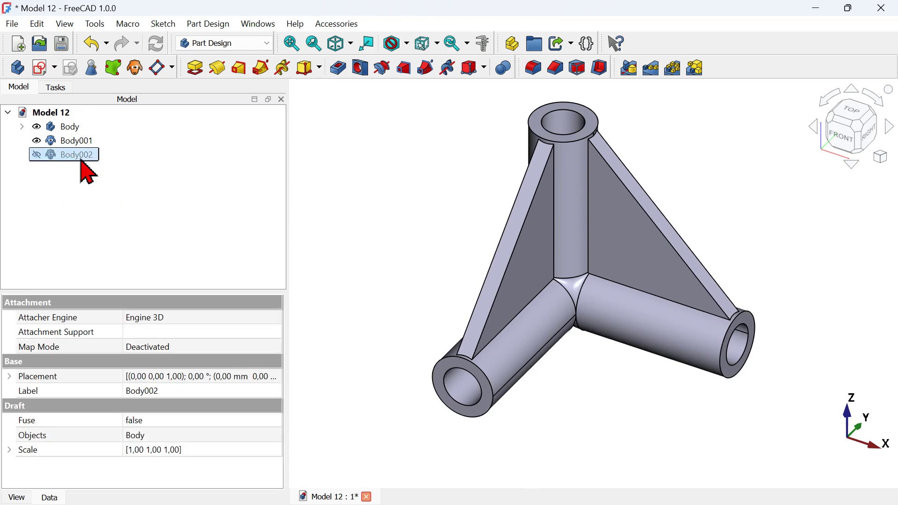
{"action": "double_click", "coordinate": [82, 161]}
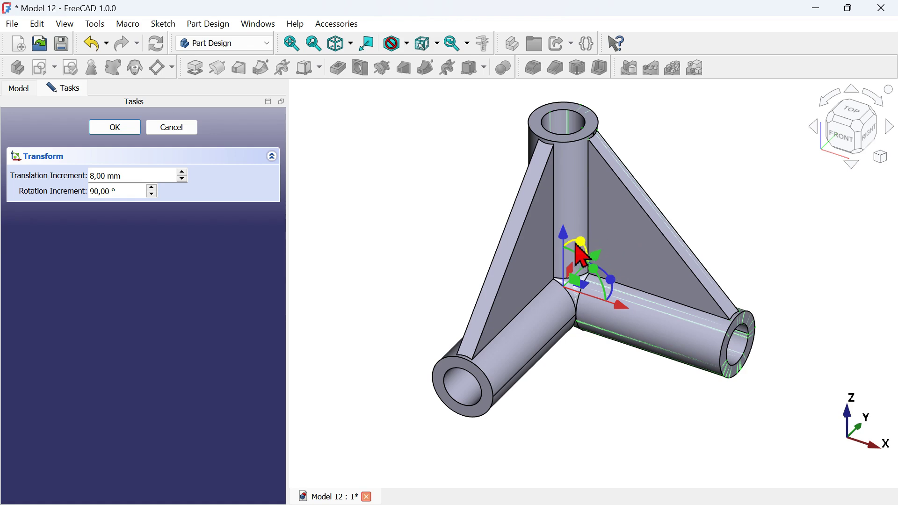
{"action": "left_click_drag", "start_coordinate": [578, 243], "coordinate": [544, 288]}
{"action": "left_click", "coordinate": [606, 441]}
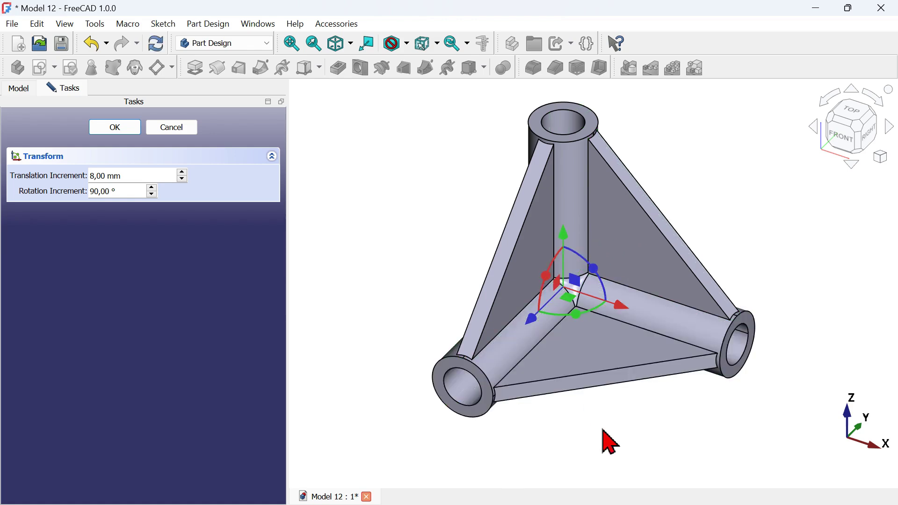
{"action": "left_click", "coordinate": [114, 128]}
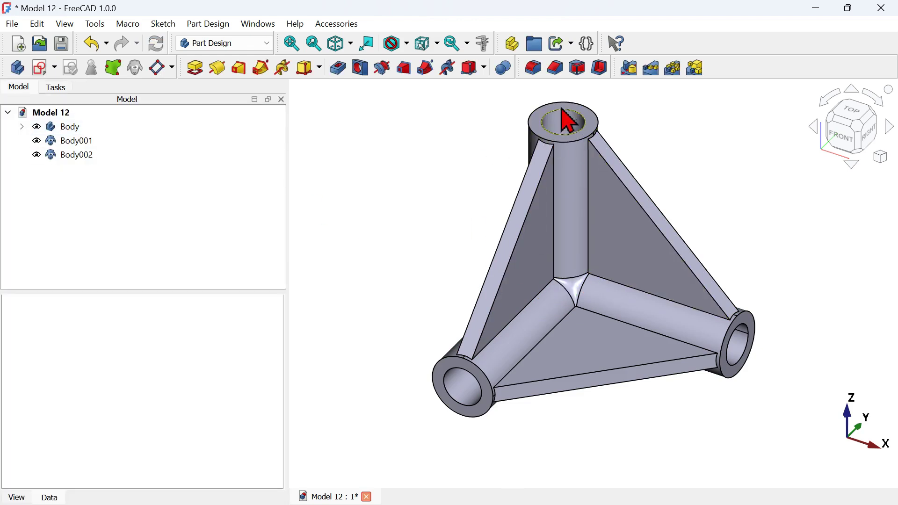
{"action": "mouse_move", "coordinate": [573, 200]}
{"action": "middle_mouse_down"}
{"action": "mouse_move", "coordinate": [517, 369]}
{"action": "mouse_move", "coordinate": [556, 310]}
{"action": "mouse_move", "coordinate": [459, 234]}
{"action": "mouse_move", "coordinate": [451, 194]}
{"action": "mouse_move", "coordinate": [571, 170]}
{"action": "mouse_move", "coordinate": [559, 182]}
{"action": "mouse_move", "coordinate": [551, 248]}
{"action": "mouse_move", "coordinate": [457, 296]}
{"action": "mouse_move", "coordinate": [487, 232]}
{"action": "mouse_move", "coordinate": [435, 206]}
{"action": "middle_mouse_up"}
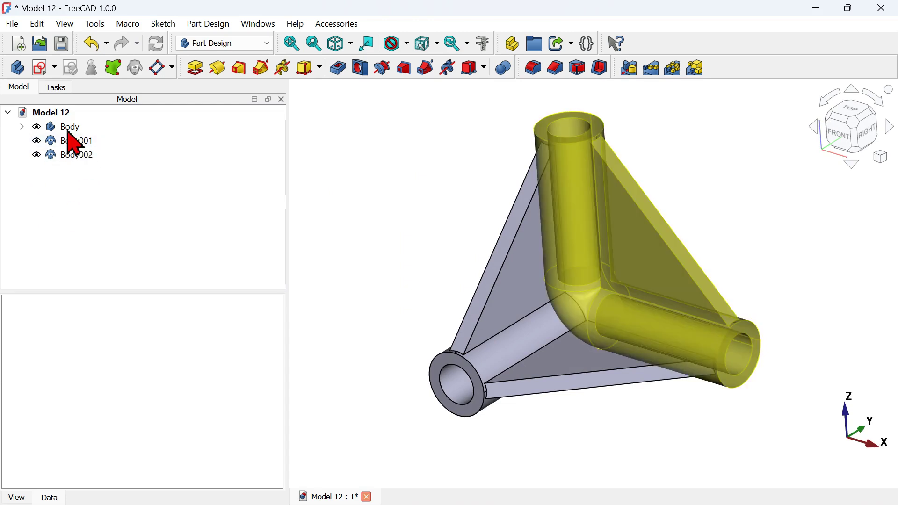
{"action": "mouse_move", "coordinate": [376, 241]}
{"action": "middle_mouse_down"}
{"action": "mouse_move", "coordinate": [451, 267]}
{"action": "mouse_move", "coordinate": [392, 242]}
{"action": "mouse_move", "coordinate": [441, 250]}
{"action": "mouse_move", "coordinate": [457, 264]}
{"action": "middle_mouse_up"}
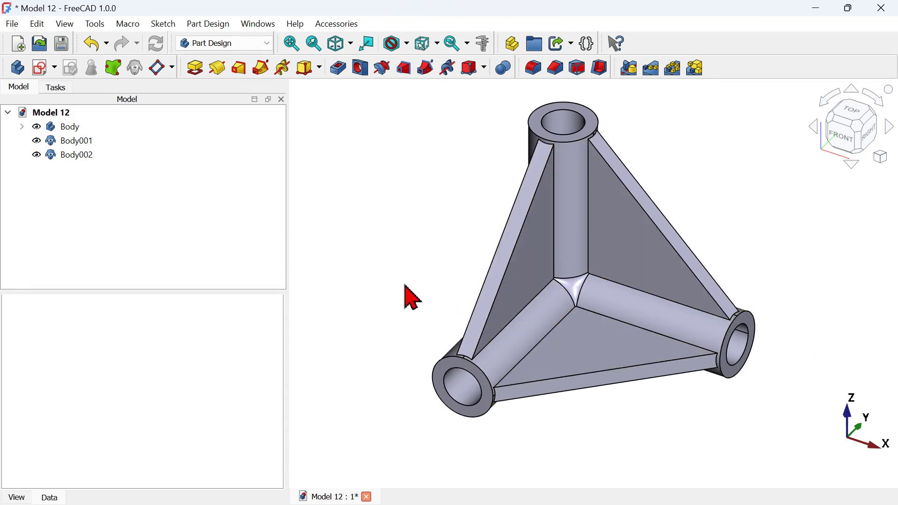
Switch to the Part workbench and fuse Body, Body001 and Body002 into one solid with a Boolean union.
{"action": "left_click", "coordinate": [257, 44]}
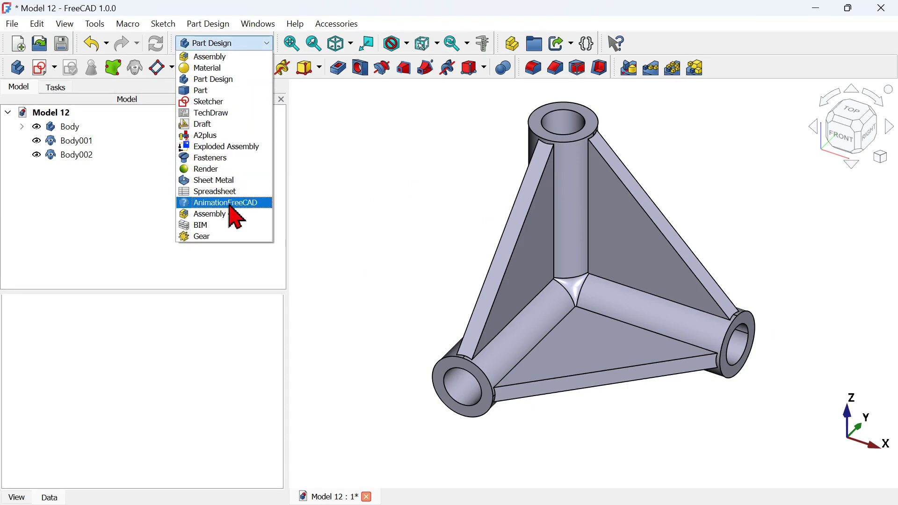
{"action": "left_click", "coordinate": [220, 90]}
{"action": "key", "text": "ctrl+a"}
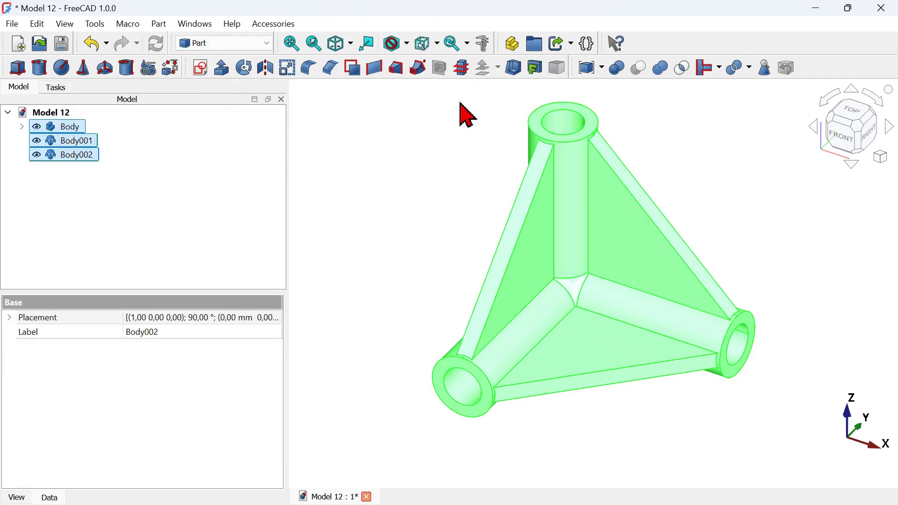
{"action": "left_click", "coordinate": [659, 68]}
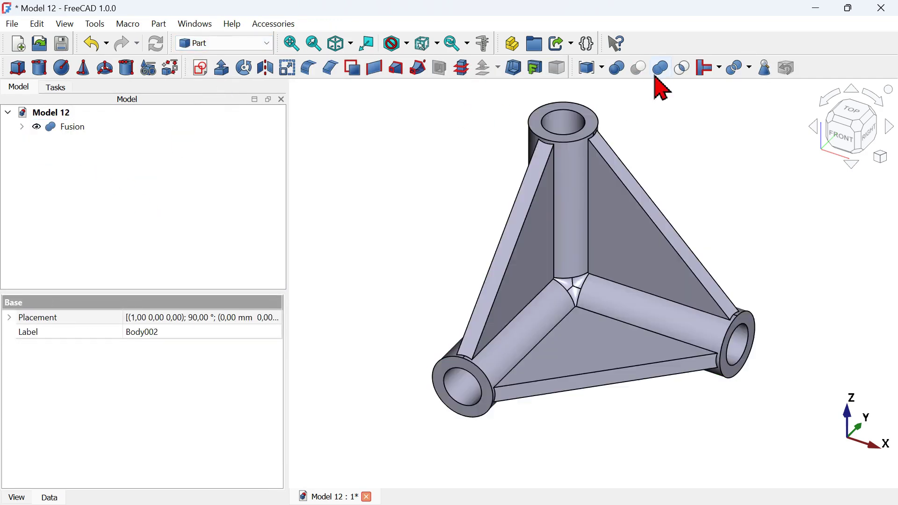
{"action": "mouse_move", "coordinate": [673, 195]}
{"action": "middle_mouse_down"}
{"action": "mouse_move", "coordinate": [681, 193]}
{"action": "mouse_move", "coordinate": [622, 265]}
{"action": "mouse_move", "coordinate": [683, 289]}
{"action": "mouse_move", "coordinate": [647, 244]}
{"action": "middle_mouse_up"}
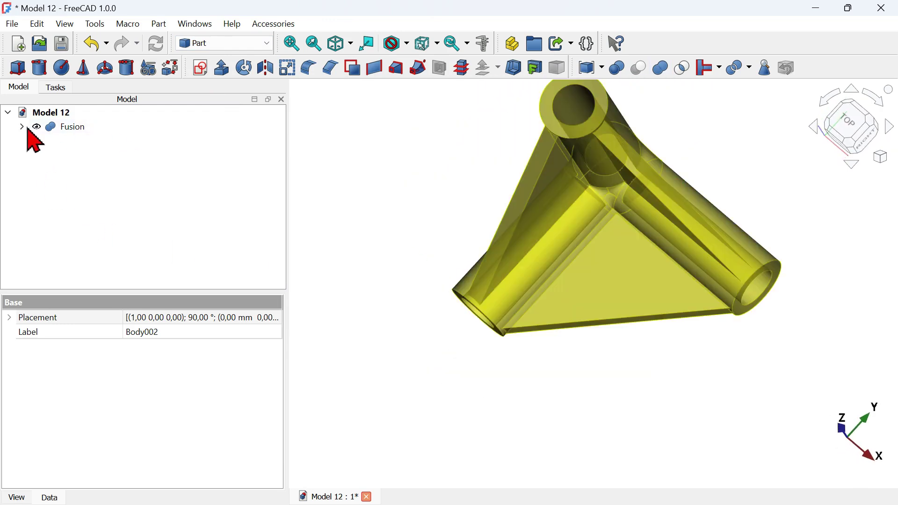
{"action": "left_click", "coordinate": [444, 275]}
{"action": "key", "text": "0"}
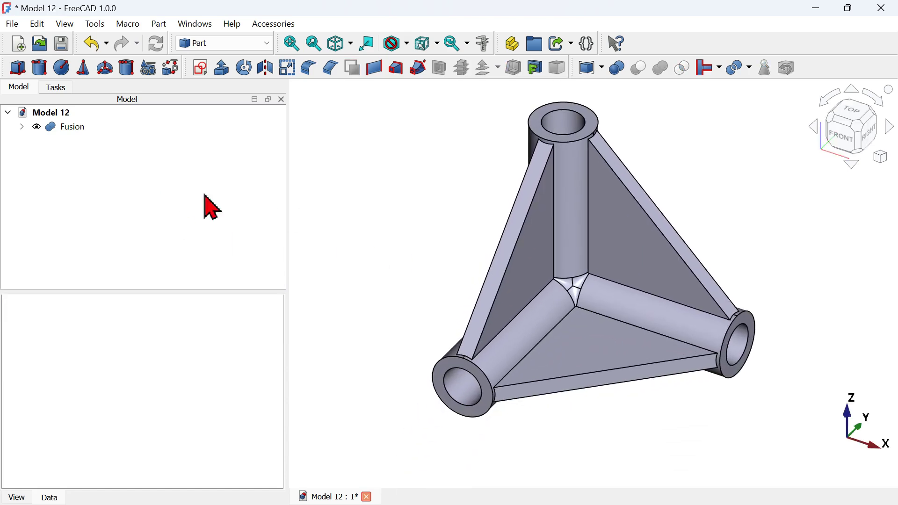
Check the fused connector by toggling its visibility and examining it from several directions, including the rear, before restoring the isometric view.
{"action": "left_click", "coordinate": [77, 127]}
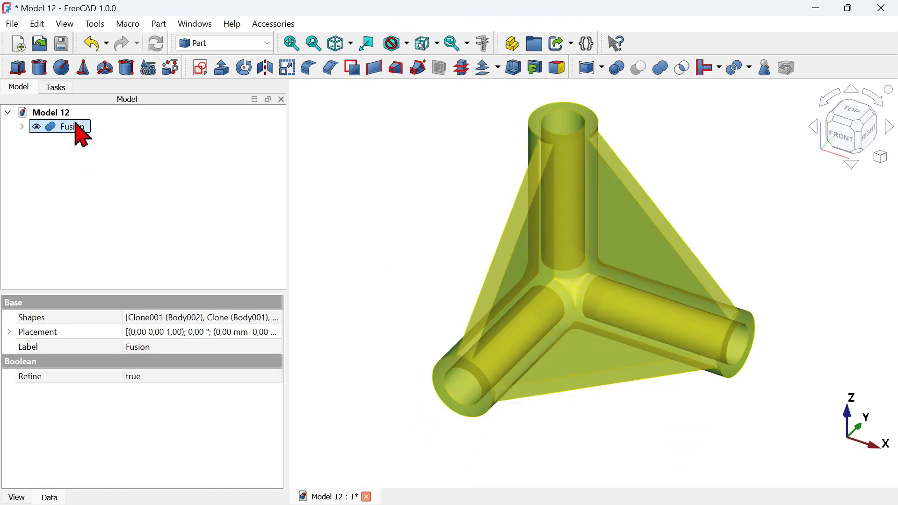
{"action": "key", "text": "space"}
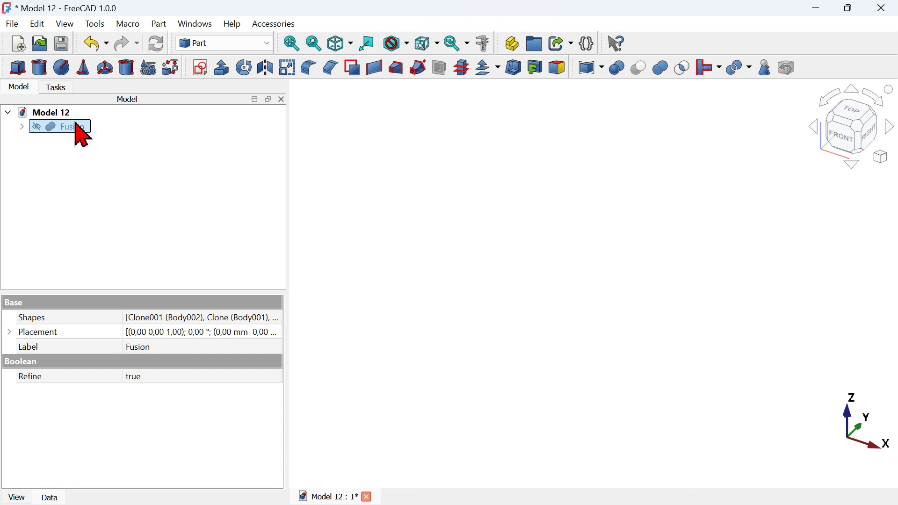
{"action": "key", "text": "space"}
{"action": "left_click", "coordinate": [361, 209]}
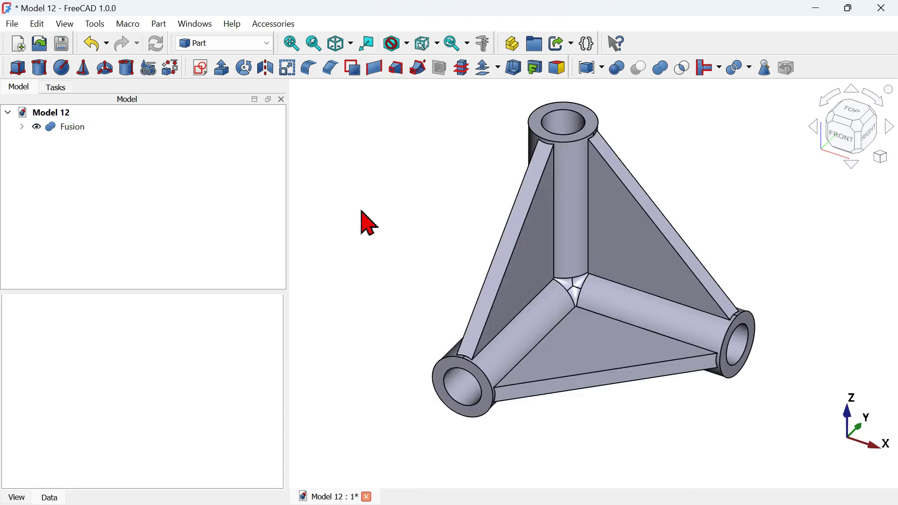
{"action": "mouse_move", "coordinate": [363, 211]}
{"action": "middle_mouse_down"}
{"action": "mouse_move", "coordinate": [454, 243]}
{"action": "mouse_move", "coordinate": [575, 260]}
{"action": "mouse_move", "coordinate": [527, 234]}
{"action": "mouse_move", "coordinate": [561, 258]}
{"action": "middle_mouse_up"}
{"action": "key", "text": "6"}
{"action": "scroll", "coordinate": [535, 255], "scroll_direction": "down", "scroll_amount": 3}
{"action": "mouse_move", "coordinate": [493, 246]}
{"action": "middle_mouse_down"}
{"action": "mouse_move", "coordinate": [591, 296]}
{"action": "mouse_move", "coordinate": [506, 245]}
{"action": "mouse_move", "coordinate": [477, 282]}
{"action": "mouse_move", "coordinate": [531, 301]}
{"action": "mouse_move", "coordinate": [551, 297]}
{"action": "mouse_move", "coordinate": [507, 297]}
{"action": "middle_mouse_up"}
{"action": "scroll", "coordinate": [611, 297], "scroll_direction": "up", "scroll_amount": 5}
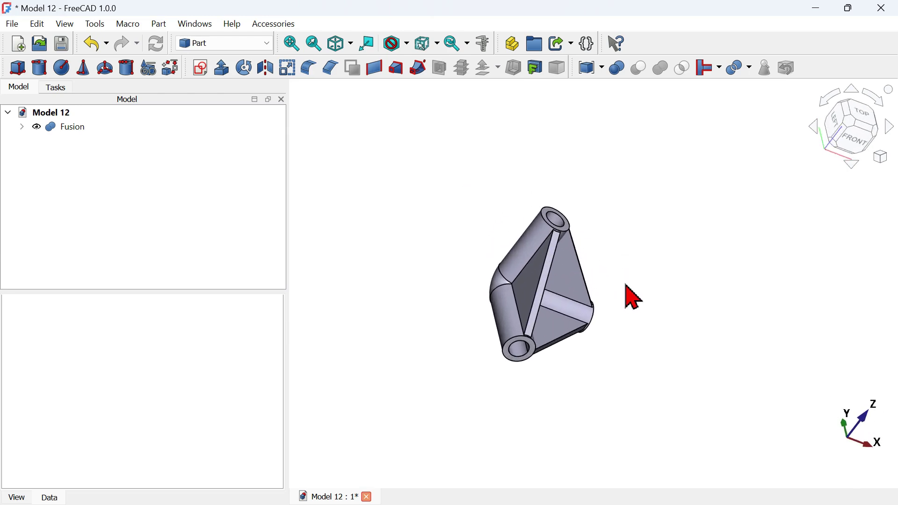
{"action": "key", "text": "0"}
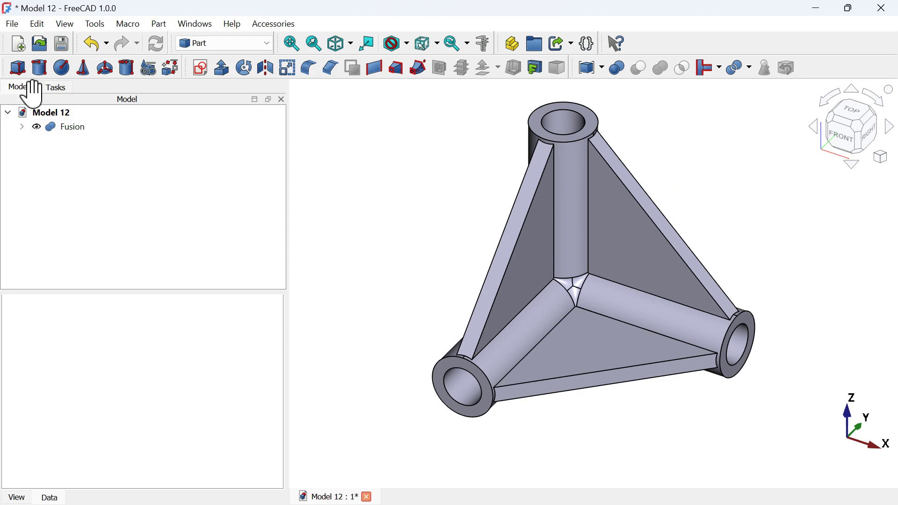
Set Constraint4, the arm length in the AdditivePipe's Path sketch, to 56 mm.
{"action": "left_click", "coordinate": [22, 128]}
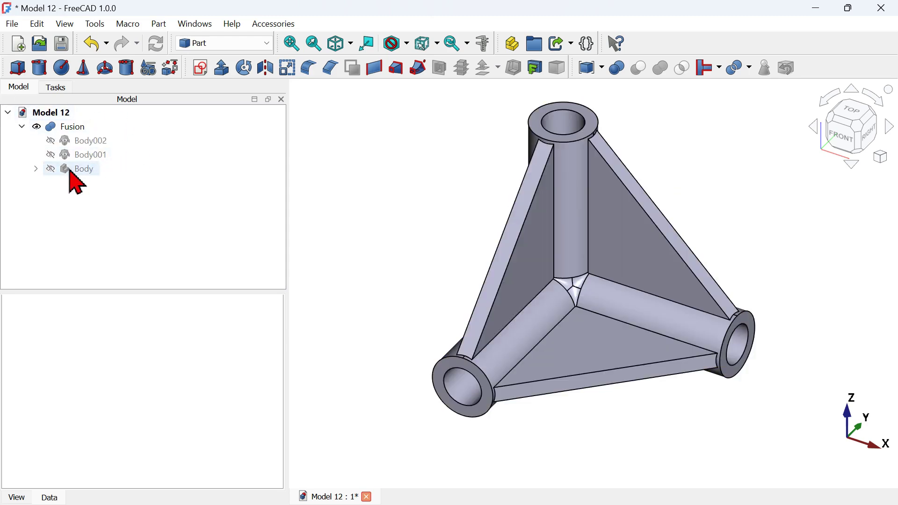
{"action": "left_click", "coordinate": [36, 169]}
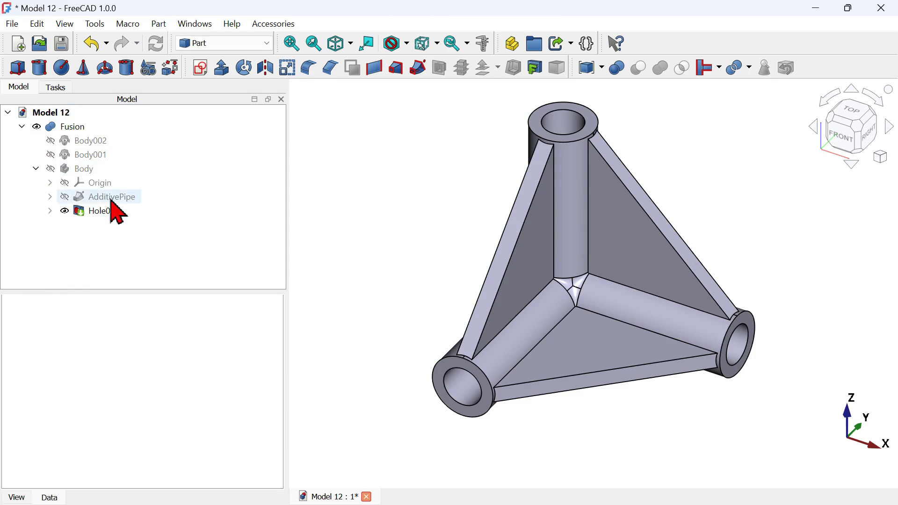
{"action": "left_click", "coordinate": [50, 197]}
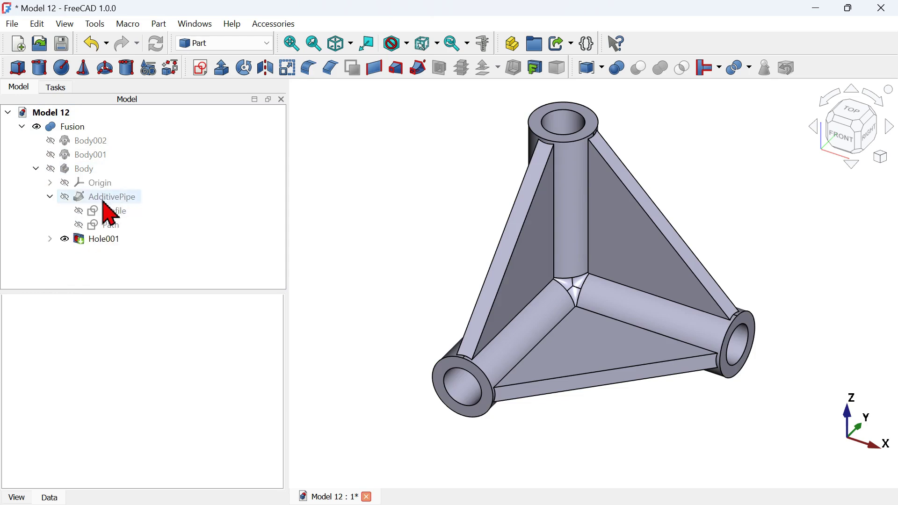
{"action": "left_click", "coordinate": [111, 225]}
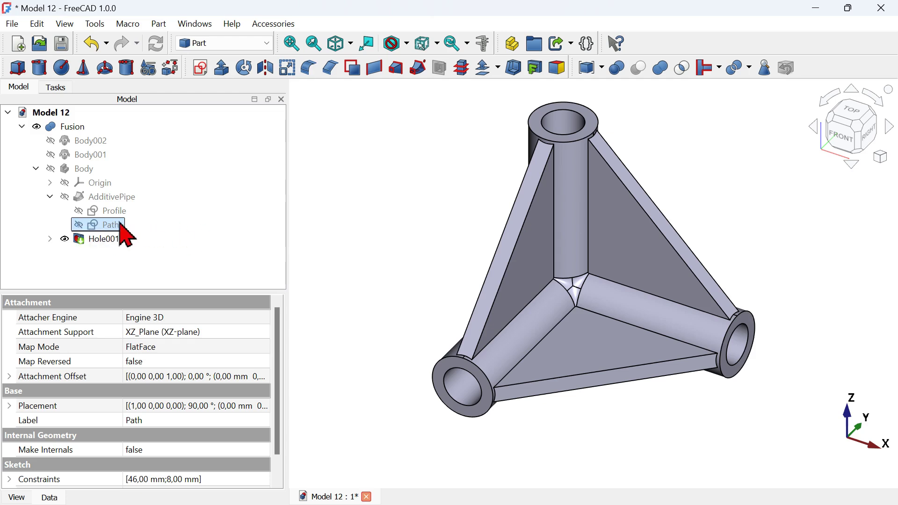
{"action": "scroll", "coordinate": [164, 372], "scroll_direction": "down", "scroll_amount": 1}
{"action": "left_click", "coordinate": [10, 451]}
{"action": "scroll", "coordinate": [160, 474], "scroll_direction": "down", "scroll_amount": 1}
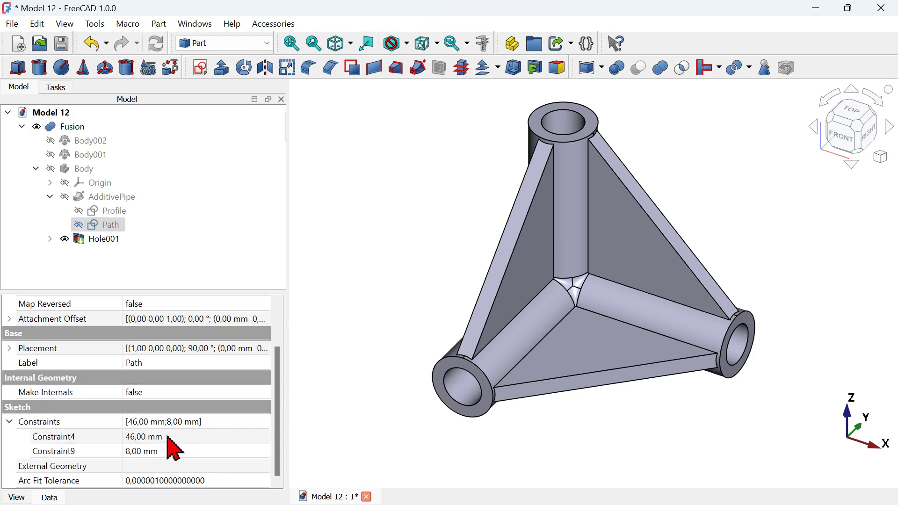
{"action": "left_click", "coordinate": [205, 439]}
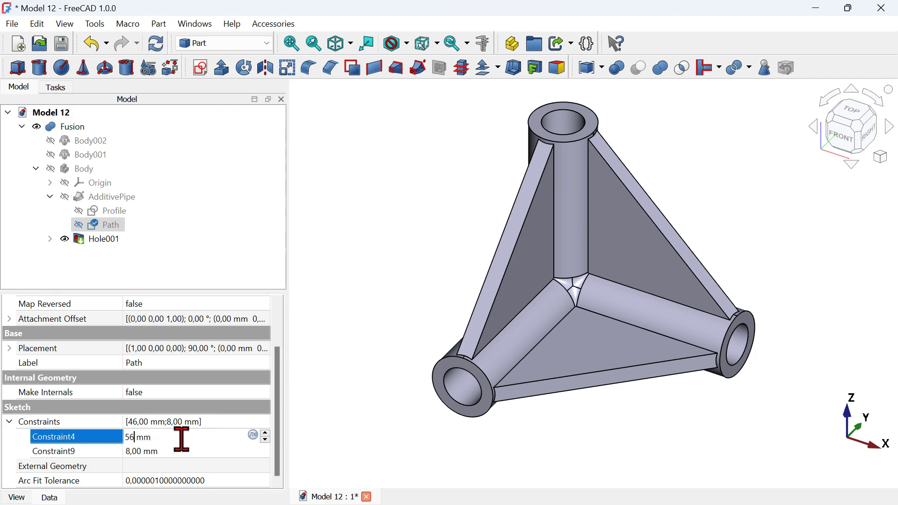
{"action": "key", "text": "Return"}
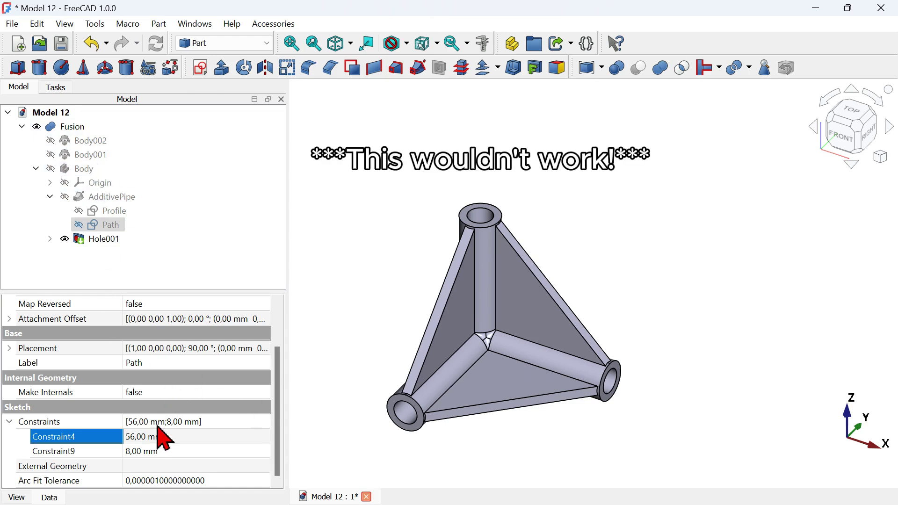
Set the Path sketch's arm length, Constraint4, to 100 mm.
{"action": "left_click", "coordinate": [215, 436]}
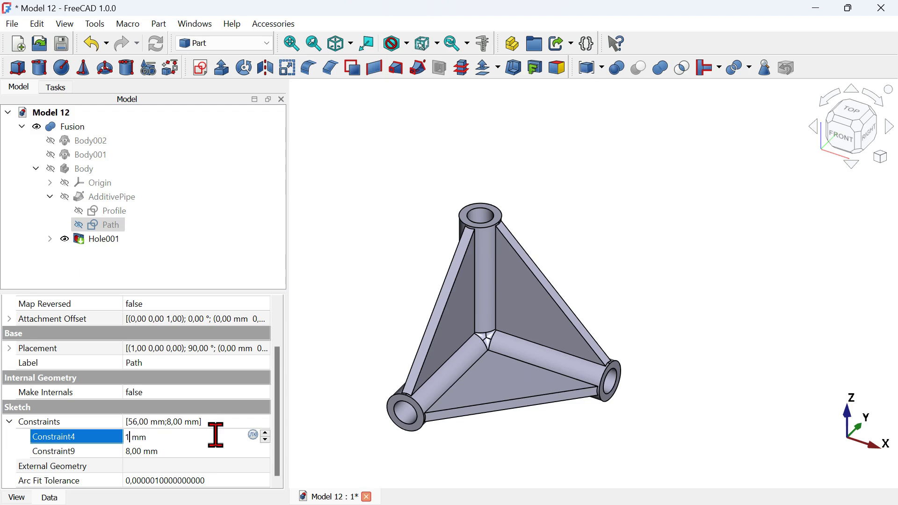
{"action": "type", "text": "100"}
{"action": "key", "text": "Return"}
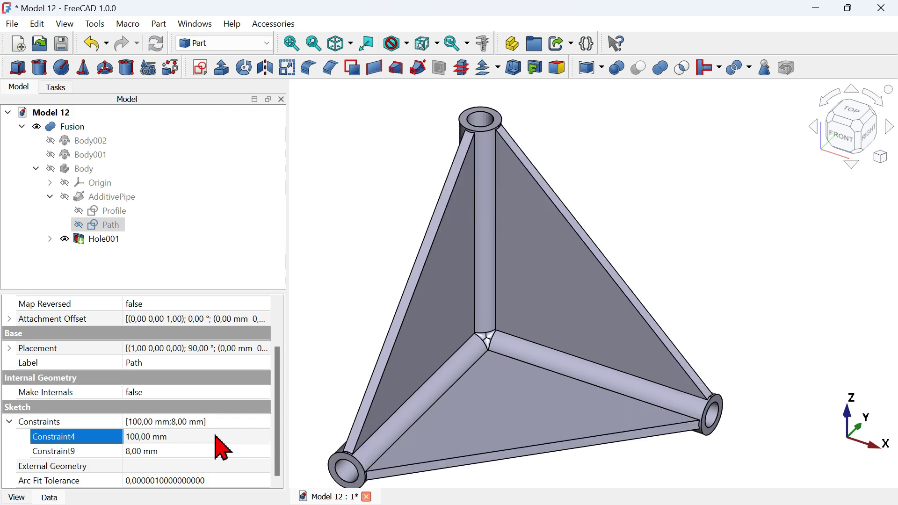
{"action": "scroll", "coordinate": [533, 268], "scroll_direction": "down", "scroll_amount": 3}
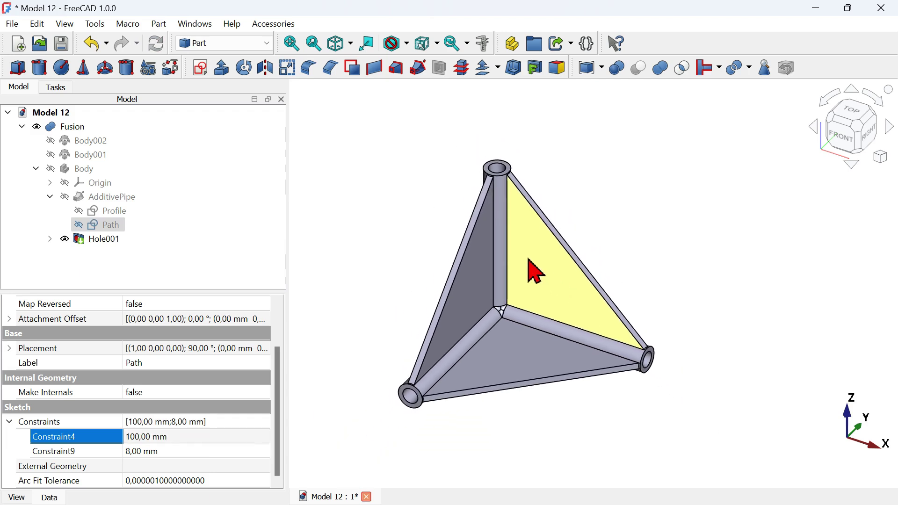
Restore the Path sketch's arm length, Constraint4, to 46 mm.
{"action": "left_click", "coordinate": [210, 435]}
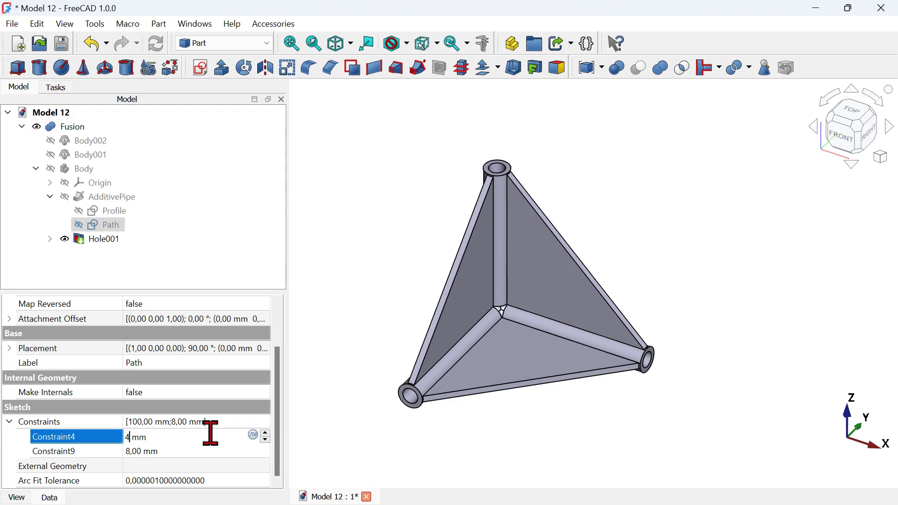
{"action": "key", "text": "Return"}
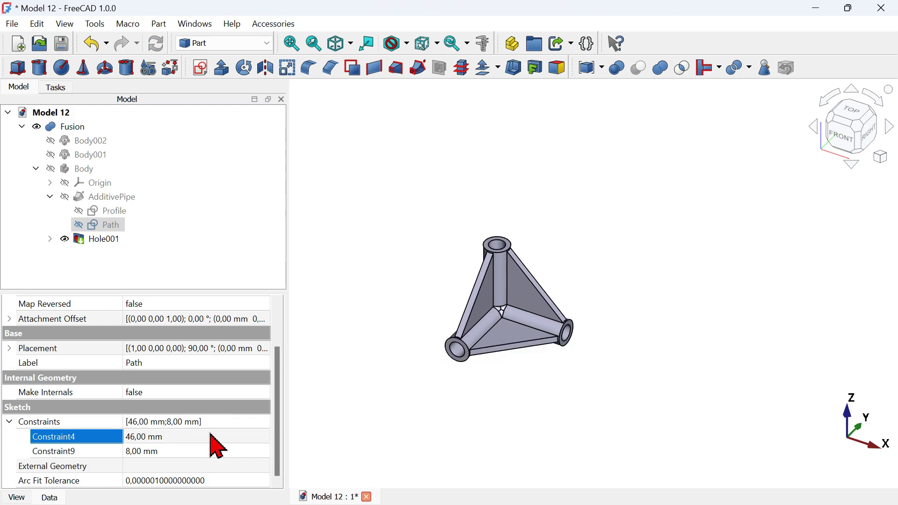
{"action": "scroll", "coordinate": [428, 296], "scroll_direction": "up", "scroll_amount": 3}
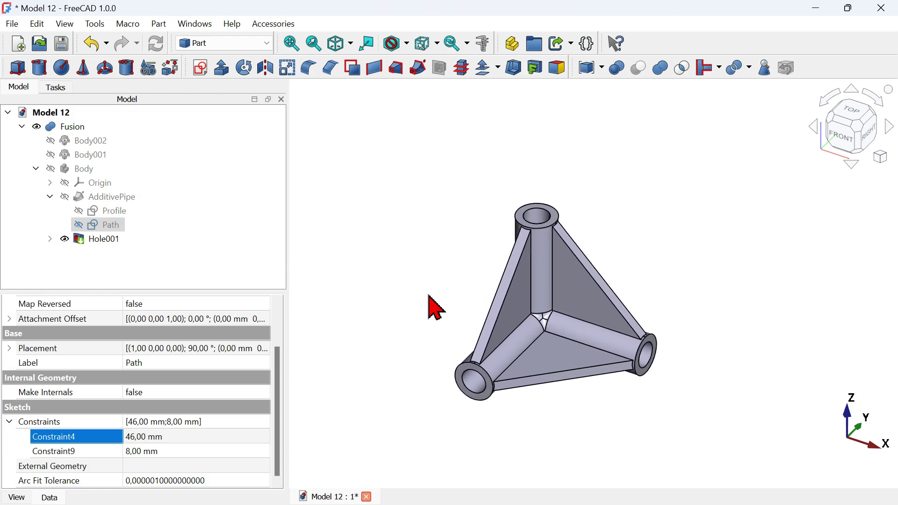
Set the diameter of Hole001 to 5 mm.
{"action": "left_click", "coordinate": [112, 240]}
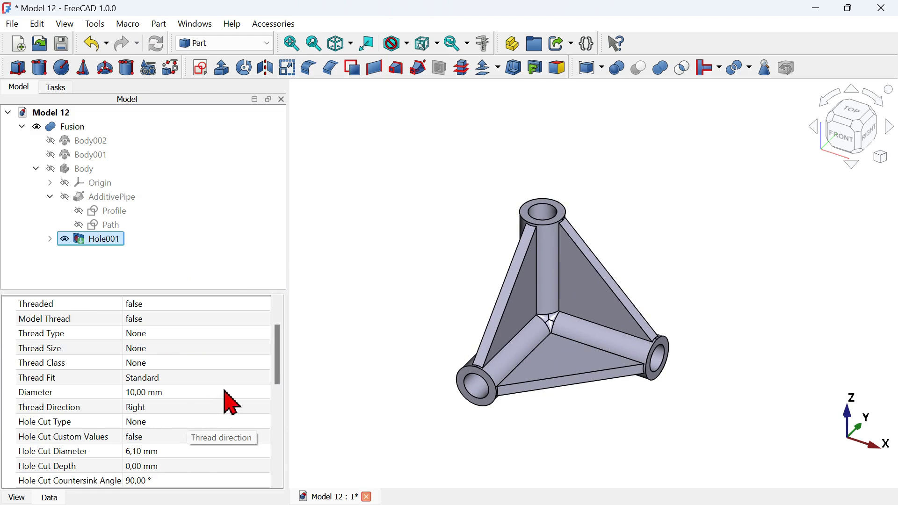
{"action": "left_click", "coordinate": [202, 394]}
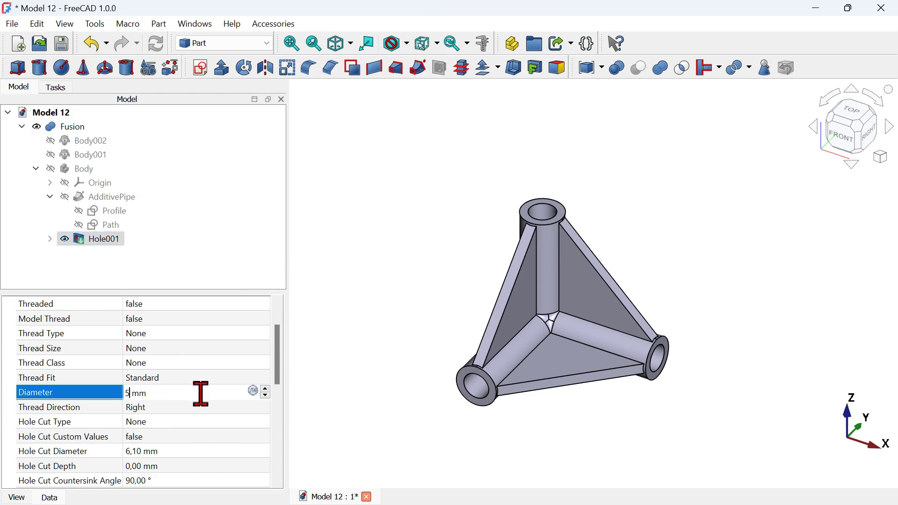
{"action": "type", "text": "5"}
{"action": "key", "text": "Return"}
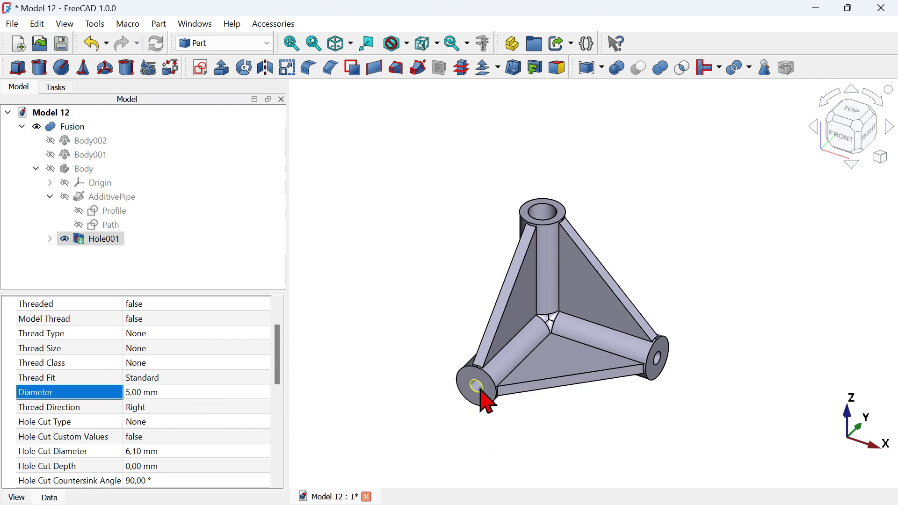
Set the diameter of the first Hole feature, nested under Hole001, to 5 mm.
{"action": "left_click", "coordinate": [49, 239]}
{"action": "left_click", "coordinate": [105, 253]}
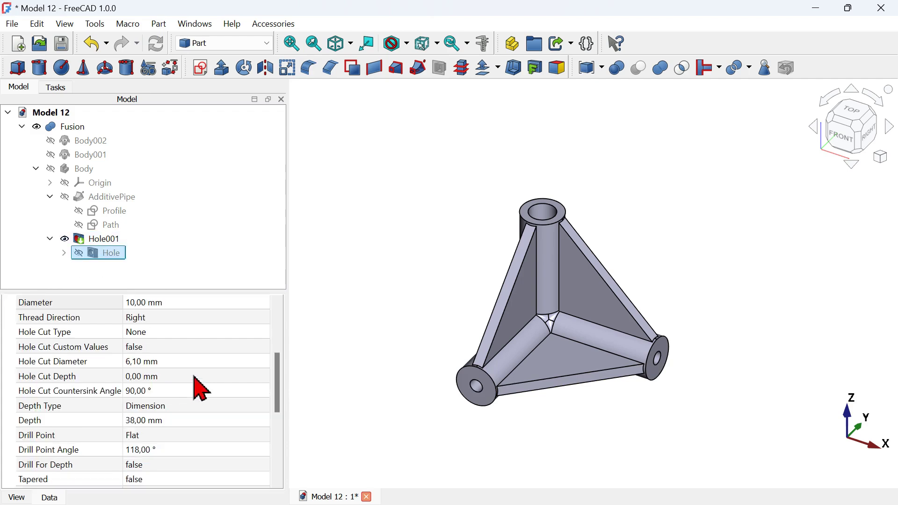
{"action": "scroll", "coordinate": [201, 430], "scroll_direction": "up", "scroll_amount": 2}
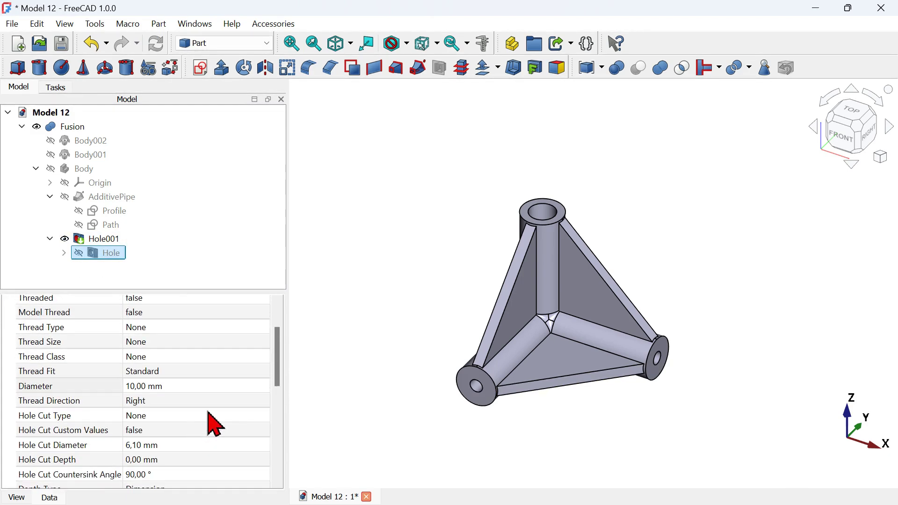
{"action": "left_click", "coordinate": [246, 387]}
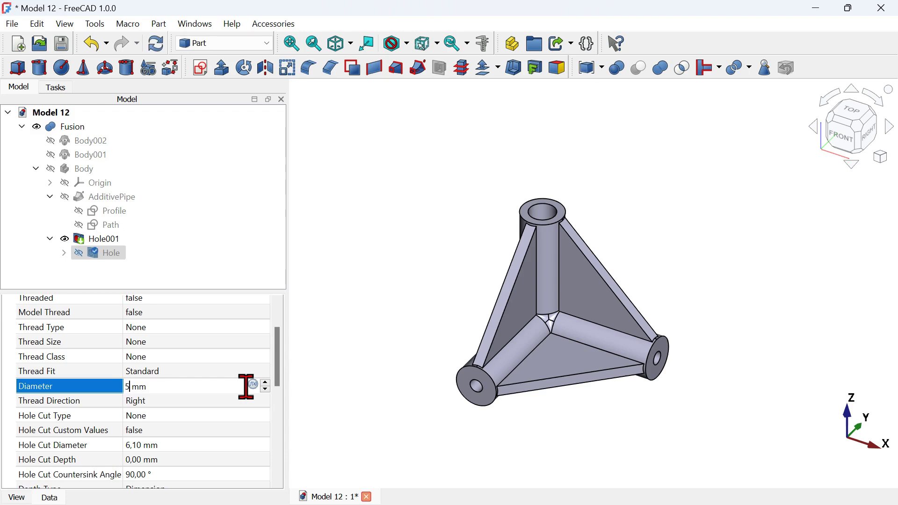
{"action": "key", "text": "Return"}
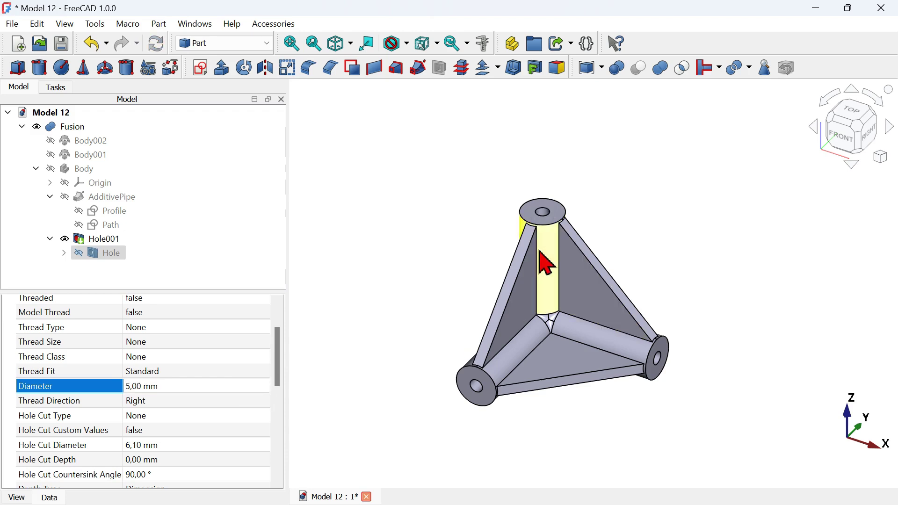
Examine the fused connector and its bores in all three arms from several angles.
{"action": "middle_click_drag", "start_coordinate": [460, 248], "coordinate": [452, 313]}
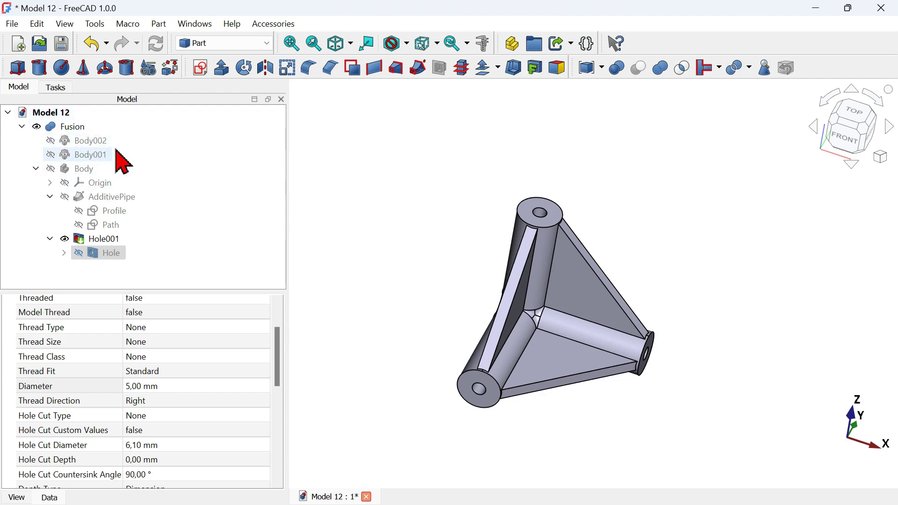
{"action": "left_click_drag", "start_coordinate": [673, 279], "coordinate": [699, 278]}
{"action": "left_click_drag", "start_coordinate": [669, 309], "coordinate": [653, 297]}
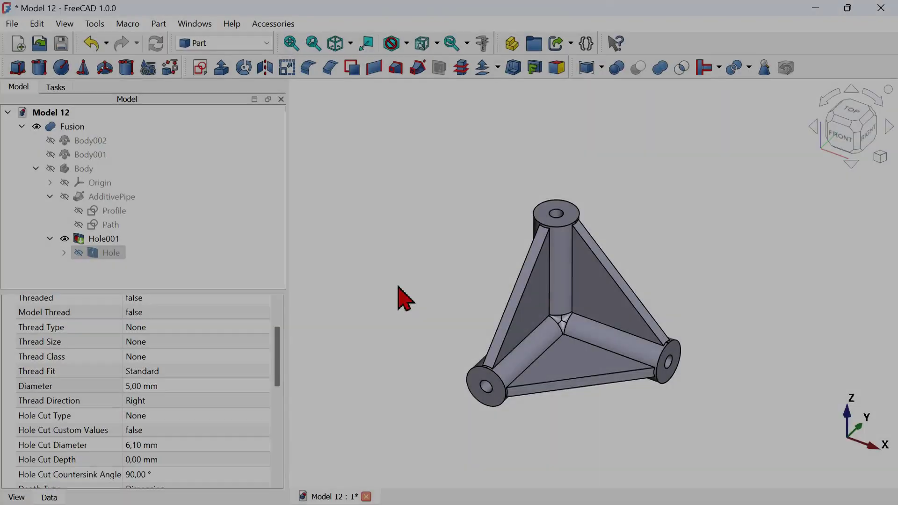
{"action": "left_click_drag", "start_coordinate": [409, 290], "coordinate": [463, 304]}
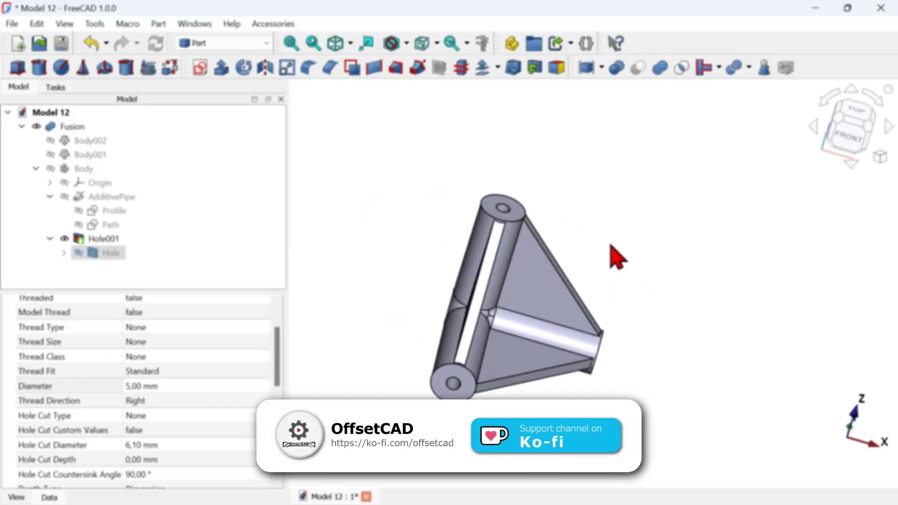
{"action": "left_click_drag", "start_coordinate": [628, 291], "coordinate": [601, 296]}
{"action": "left_click_drag", "start_coordinate": [427, 277], "coordinate": [453, 272]}
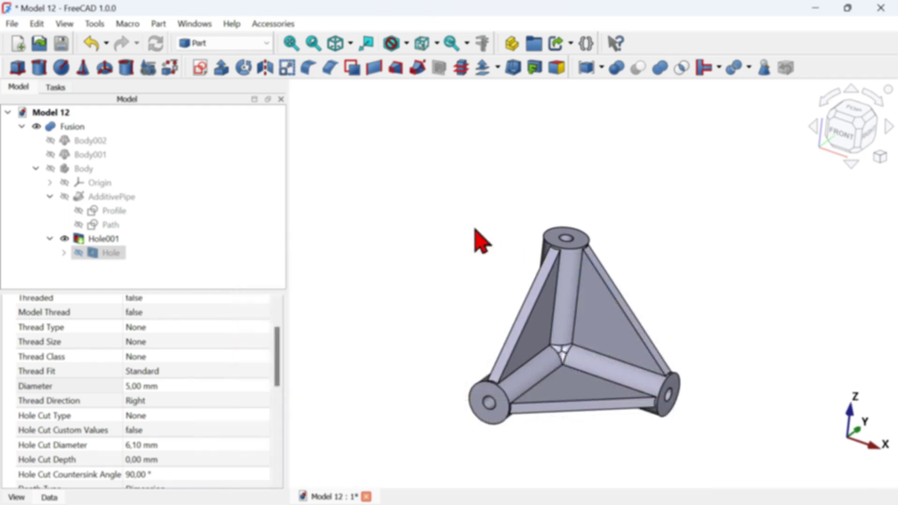
{"action": "middle_click_drag", "start_coordinate": [458, 283], "coordinate": [411, 257]}
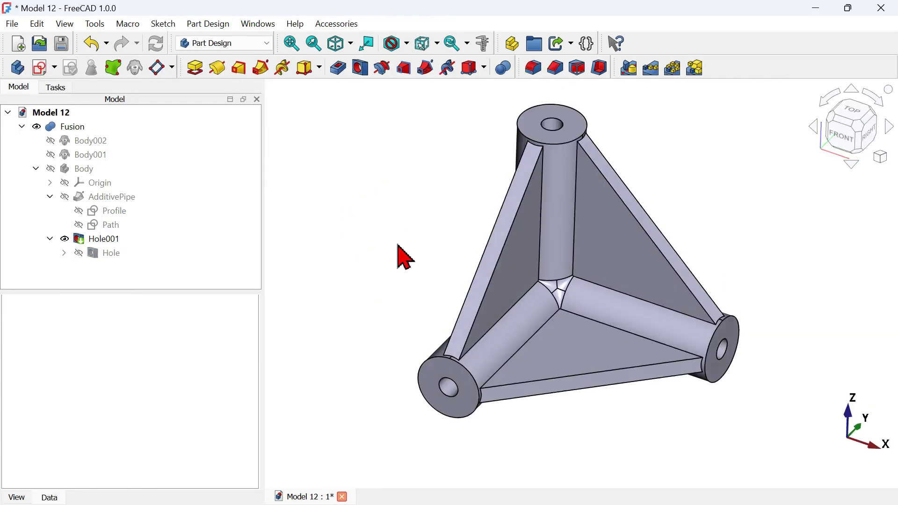
Set the diameter of both Hole and Hole001 to 10 mm.
{"action": "left_click", "coordinate": [110, 252]}
{"action": "left_click", "coordinate": [203, 448]}
{"action": "left_click", "coordinate": [106, 239]}
{"action": "left_click", "coordinate": [211, 377]}
{"action": "type", "text": "10"}
{"action": "key", "text": "Return"}
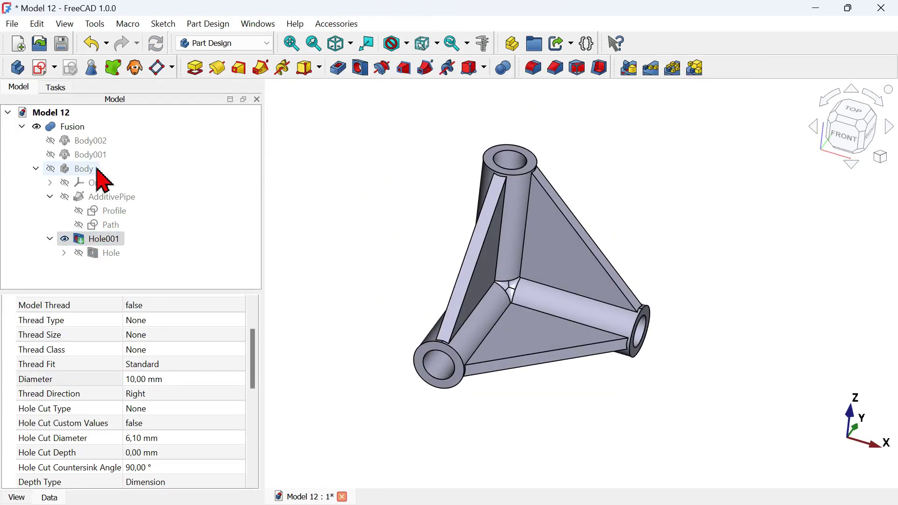
Add a cylinder as a tube through the vertical arm's bore and make the fused connector transparent.
{"action": "left_click", "coordinate": [110, 224]}
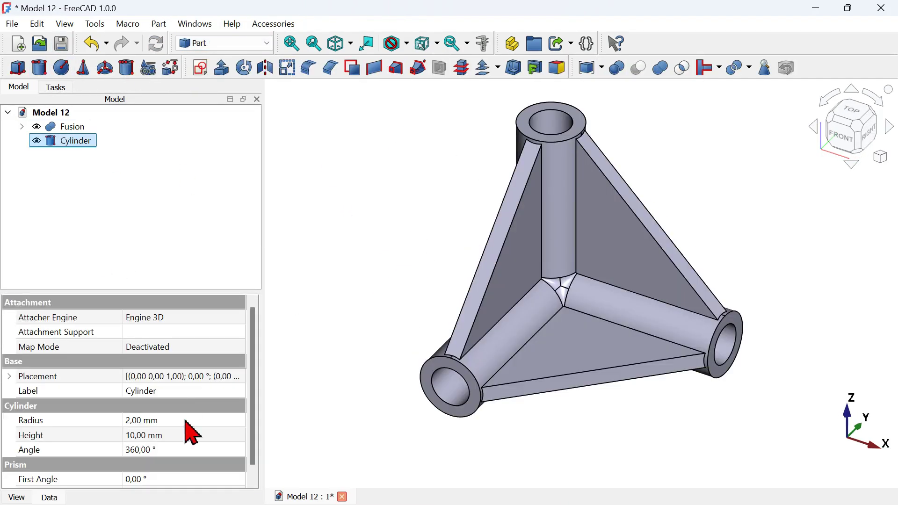
{"action": "type", "text": "30"}
{"action": "key", "text": "Return"}
{"action": "left_click", "coordinate": [84, 144]}
{"action": "left_click", "coordinate": [73, 127]}
{"action": "key", "text": "1"}
Duplicate the tube cylinder twice and transform the copies to run through the connector's X and Y arms.
{"action": "left_click", "coordinate": [79, 155]}
{"action": "left_click", "coordinate": [75, 140]}
{"action": "double_click", "coordinate": [75, 141]}
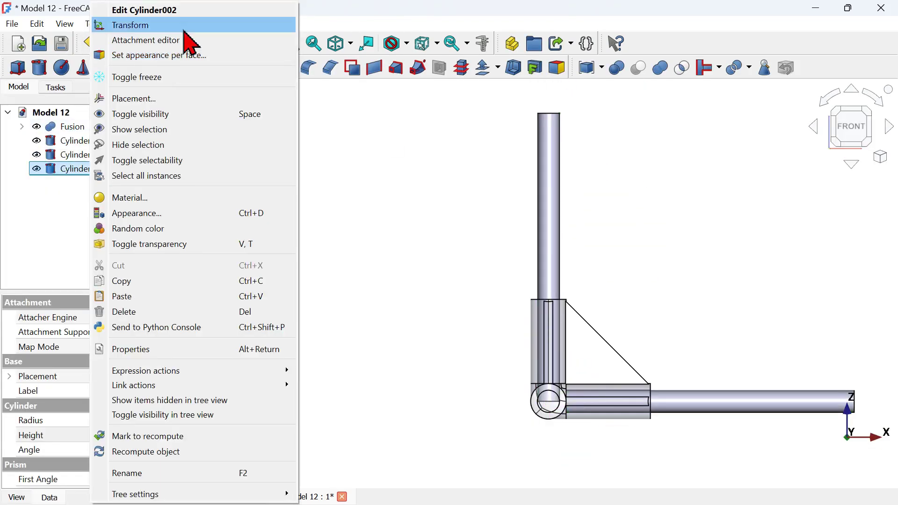
{"action": "left_click", "coordinate": [187, 25]}
{"action": "key", "text": "0"}
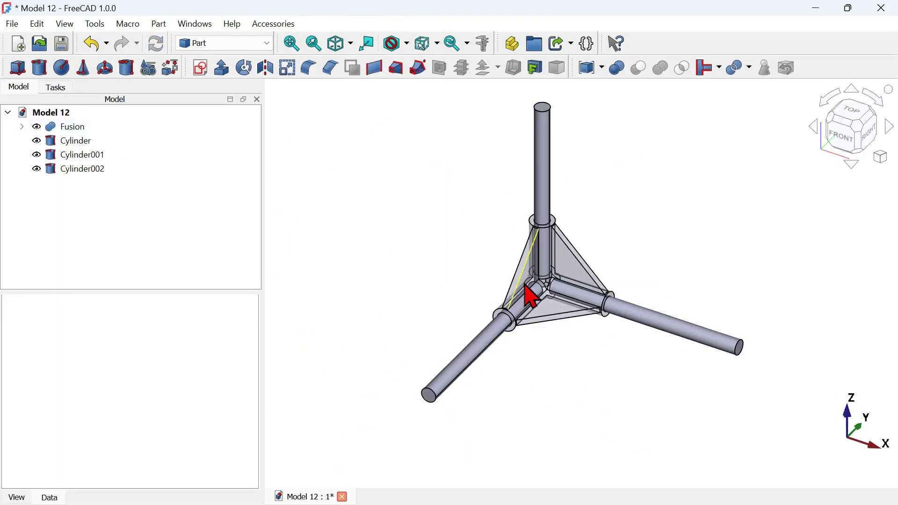
Make the fused connector opaque red and give the three tube cylinders the Aluminum-Generic material with a white specular color.
{"action": "left_click", "coordinate": [532, 294]}
{"action": "left_click", "coordinate": [75, 169]}
{"action": "left_click", "coordinate": [77, 155], "text": "ctrl"}
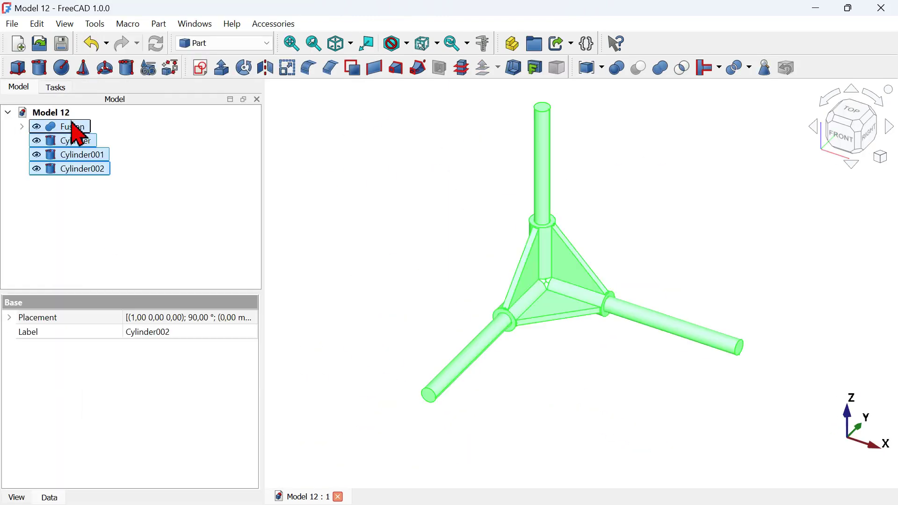
{"action": "left_click", "coordinate": [215, 279]}
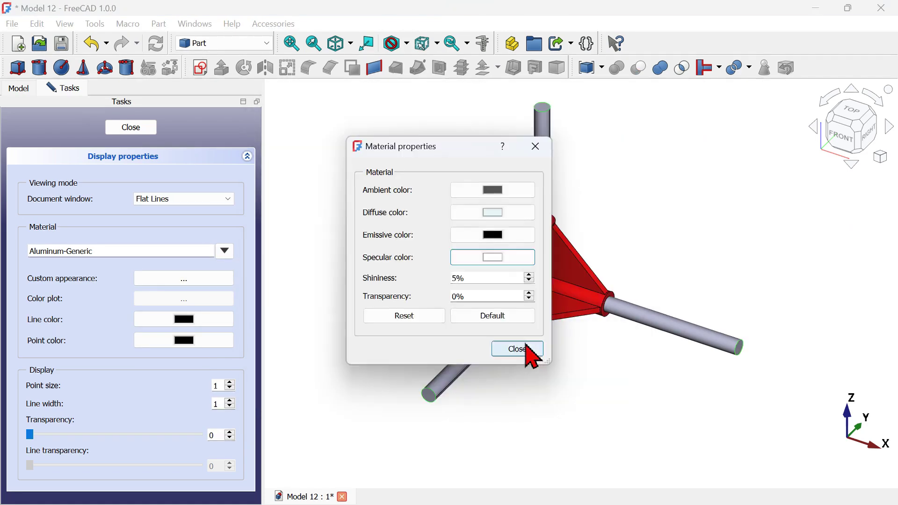
{"action": "left_click", "coordinate": [523, 349]}
{"action": "left_click", "coordinate": [131, 128]}
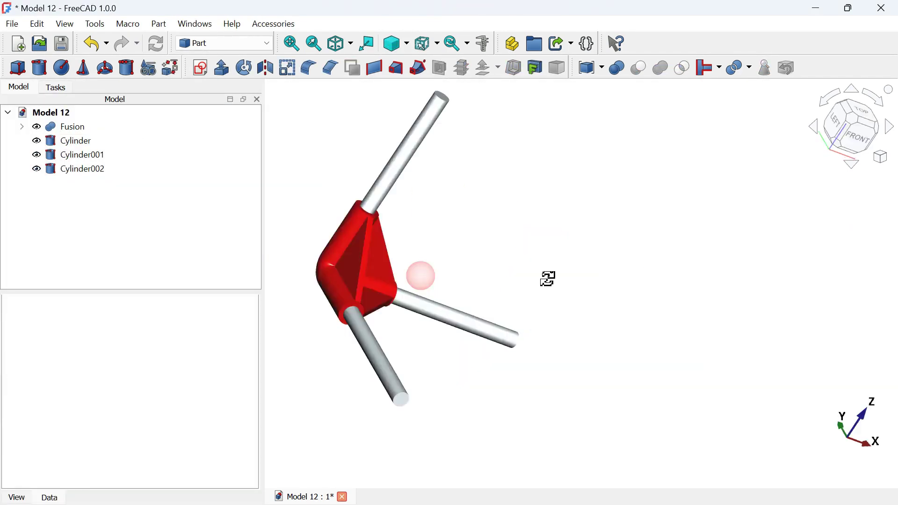